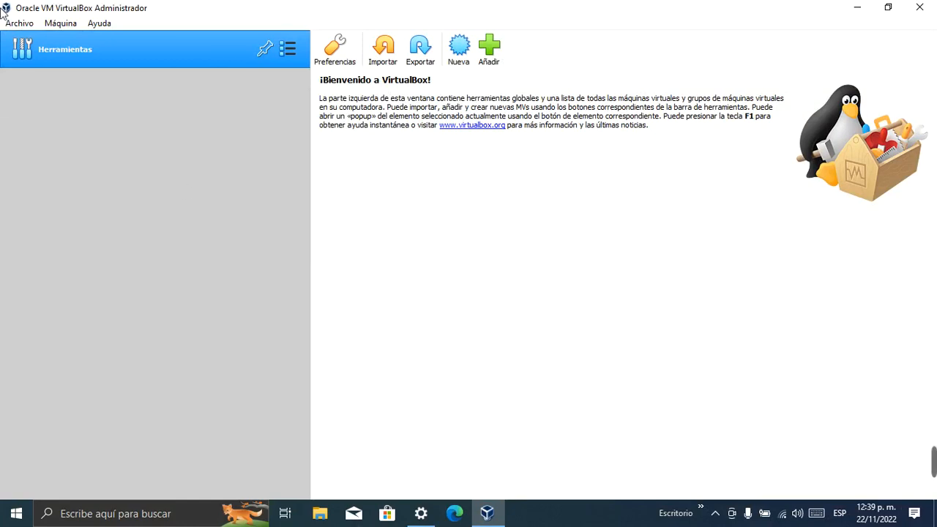
- Check the installed VirtualBox version in the program's About information
left_click(107, 25)
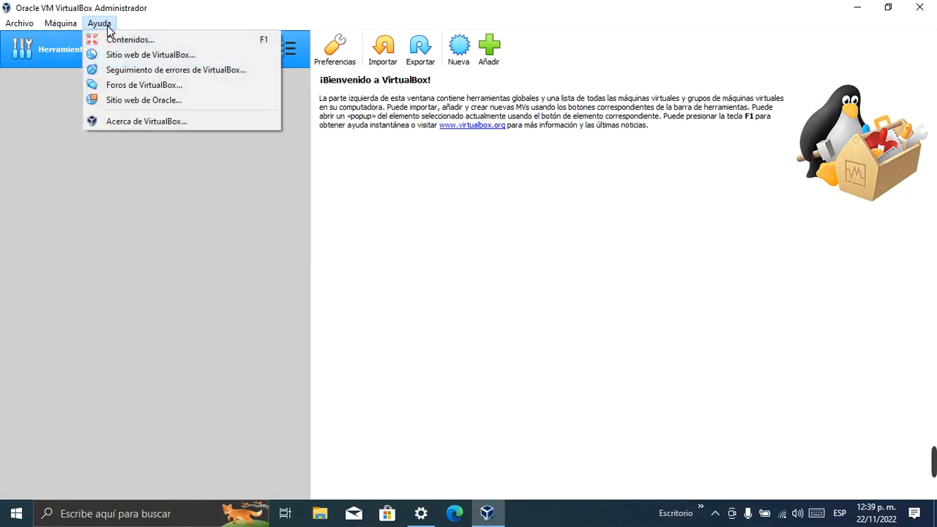
left_click(166, 122)
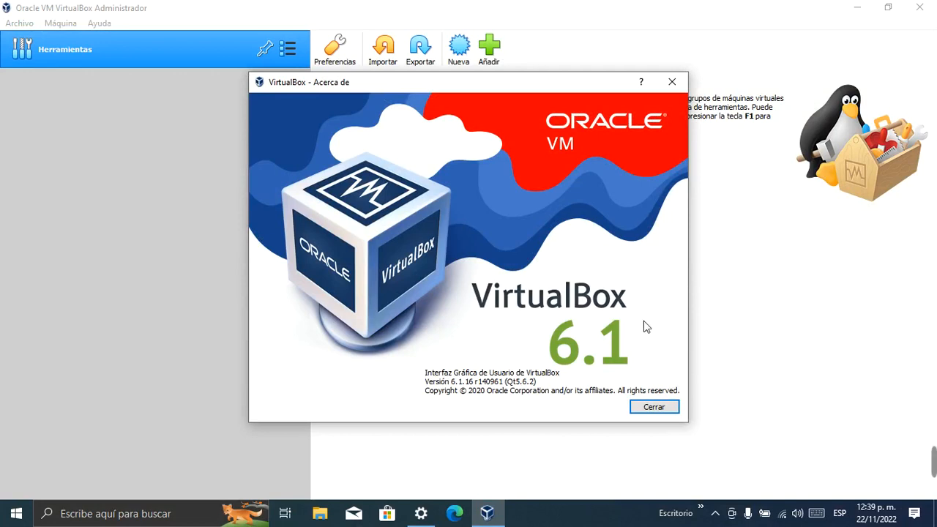
left_click(672, 82)
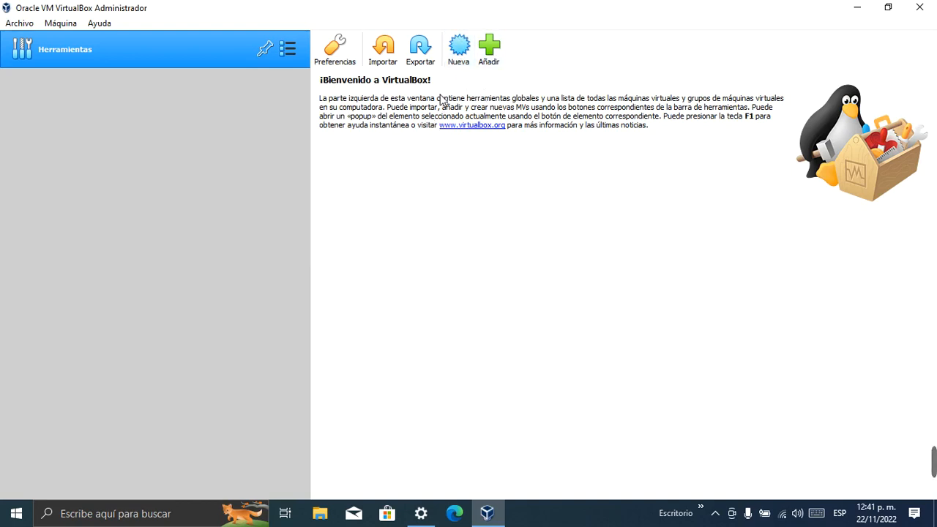
- Start creating a new virtual machine and name it Windows 11
left_click(460, 53)
left_click(497, 254)
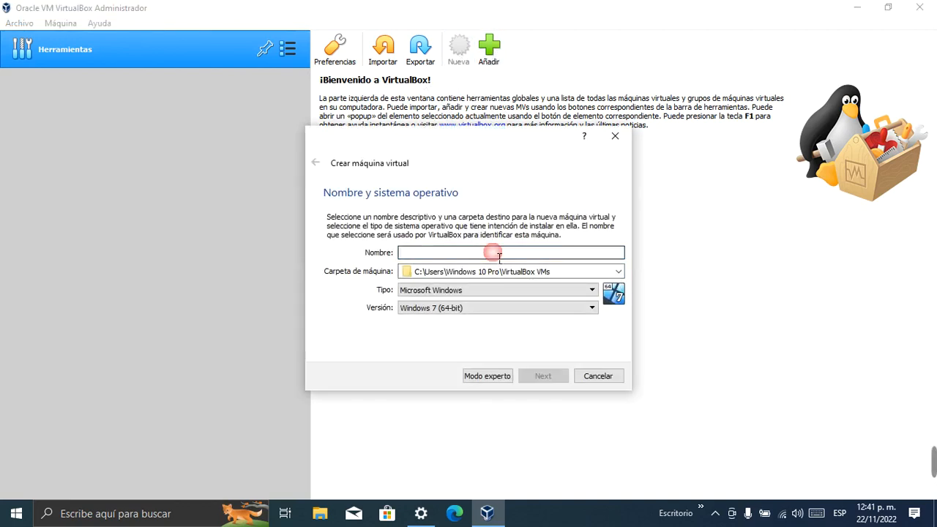
type("Wi")
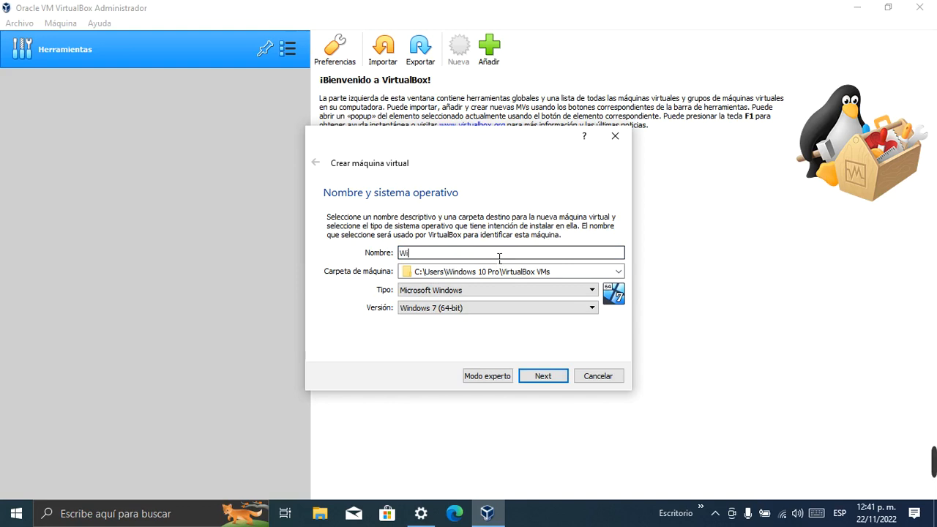
type("ndows 11")
- Set the new machine's folder to Virtual Vox on the E: drive
left_click(622, 272)
left_click(551, 294)
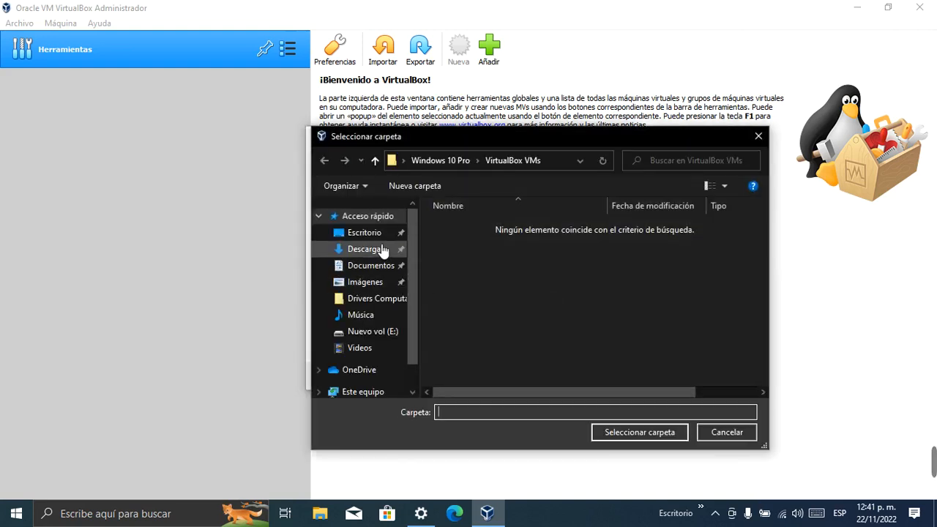
left_click(390, 335)
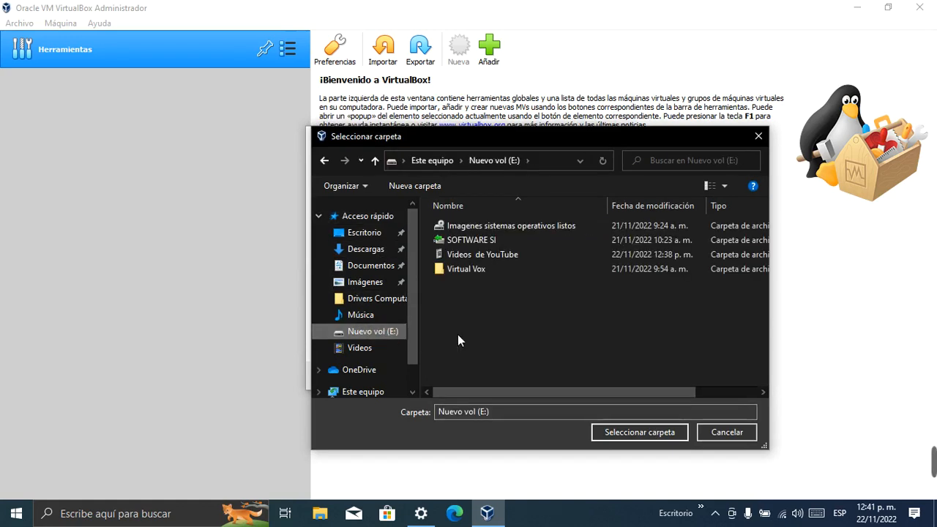
left_click(461, 269)
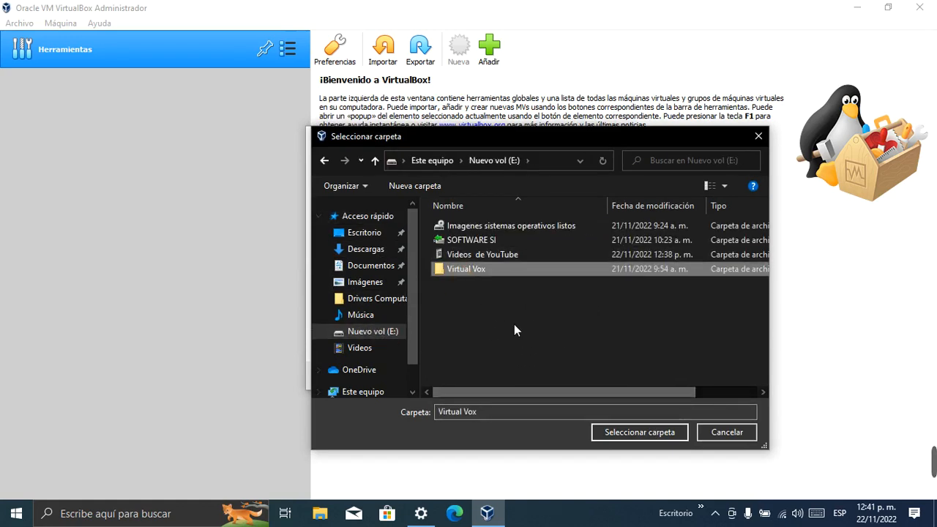
left_click(628, 431)
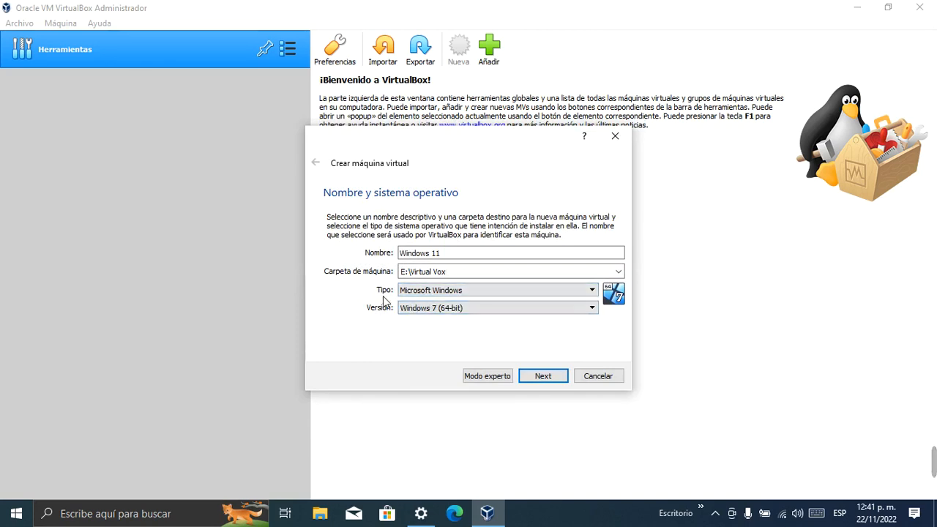
- Keep Microsoft Windows as the system type, set the version to Other Windows (64-bit), and proceed to the memory size
left_click(423, 292)
left_click(427, 306)
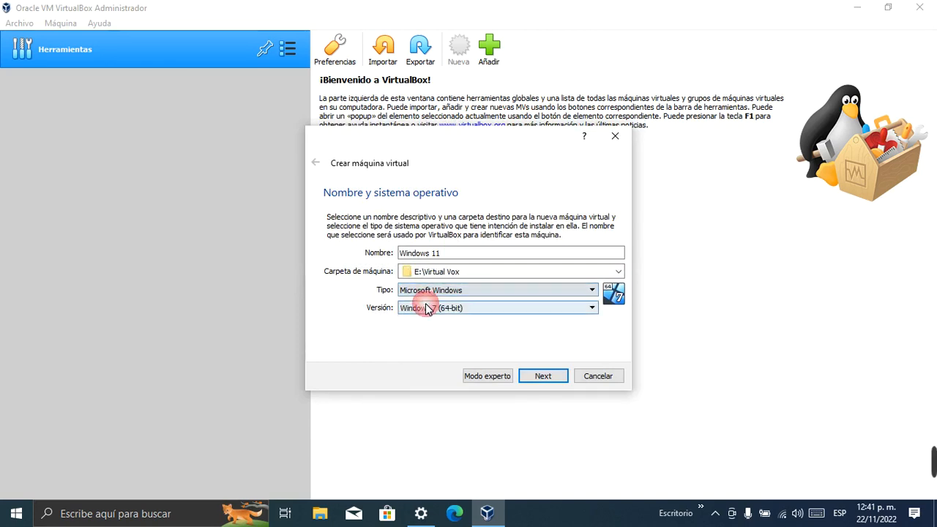
left_click(427, 309)
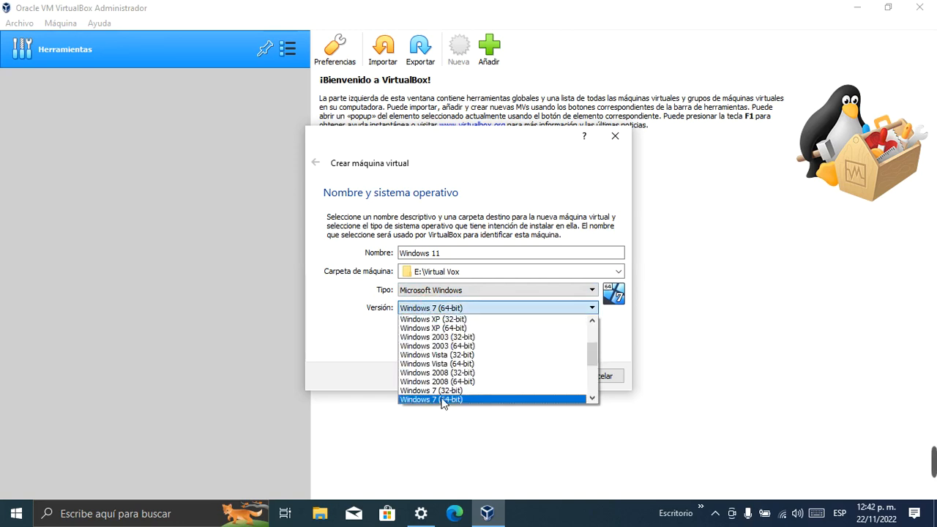
scroll(442, 405, "down", 4)
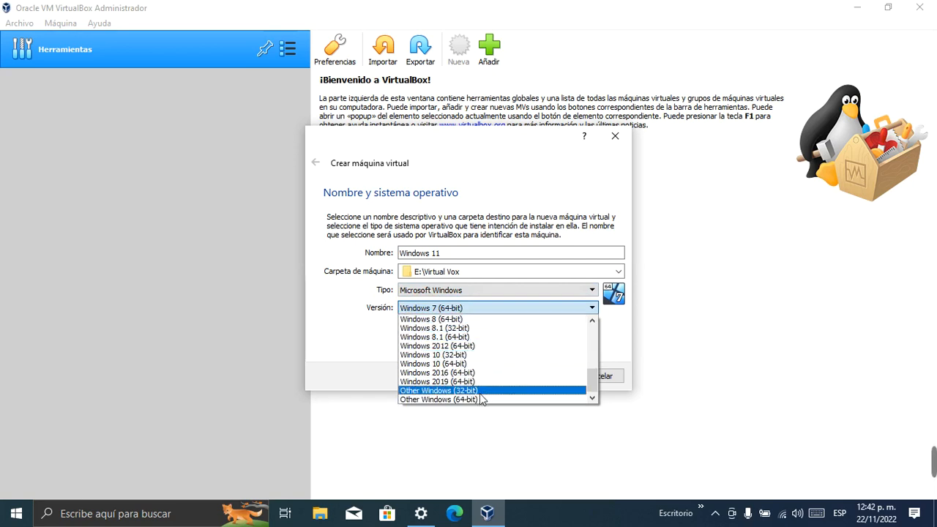
left_click(464, 400)
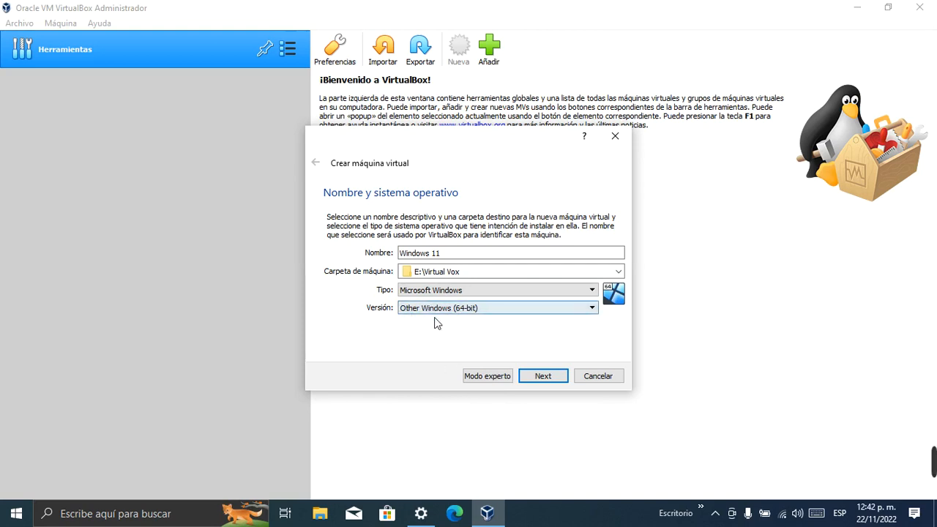
left_click(592, 308)
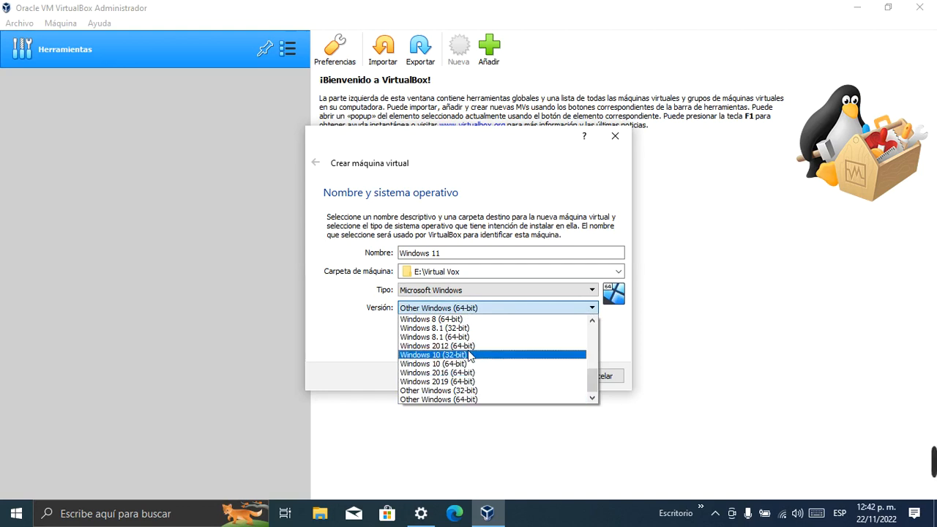
left_click(434, 402)
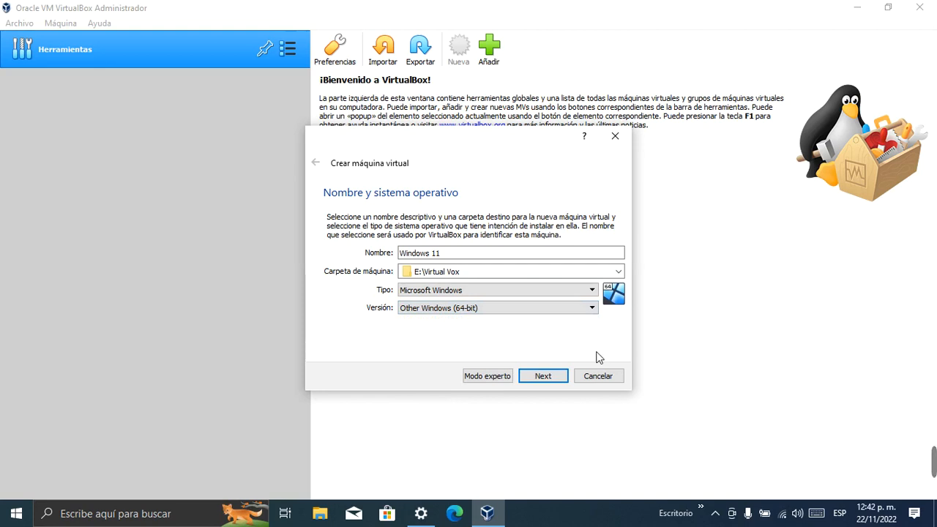
left_click(541, 378)
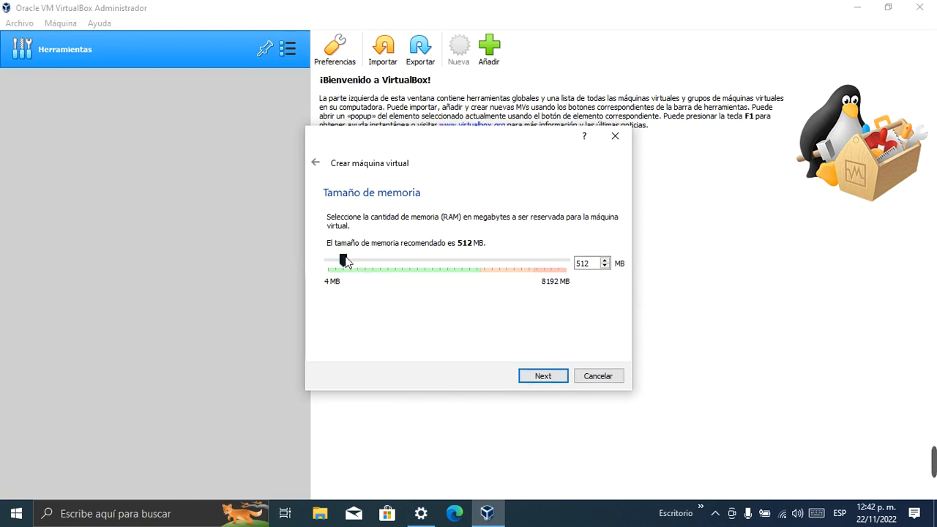
- Reserve about 5006 MB of RAM for the virtual machine and proceed to the hard disk options
left_click(371, 265)
left_click_drag(371, 262, 479, 269)
left_click(549, 376)
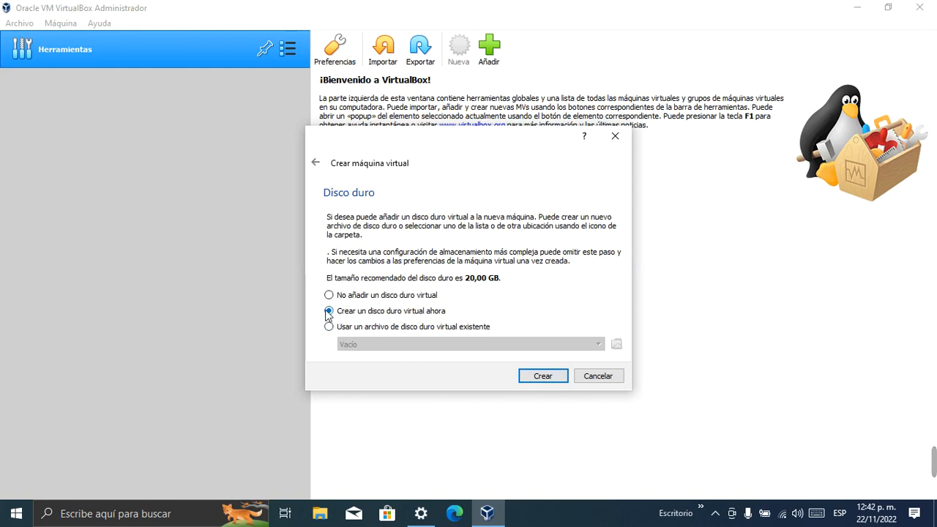
- Choose to create a new virtual hard disk in VDI format with dynamically allocated storage
left_click(543, 376)
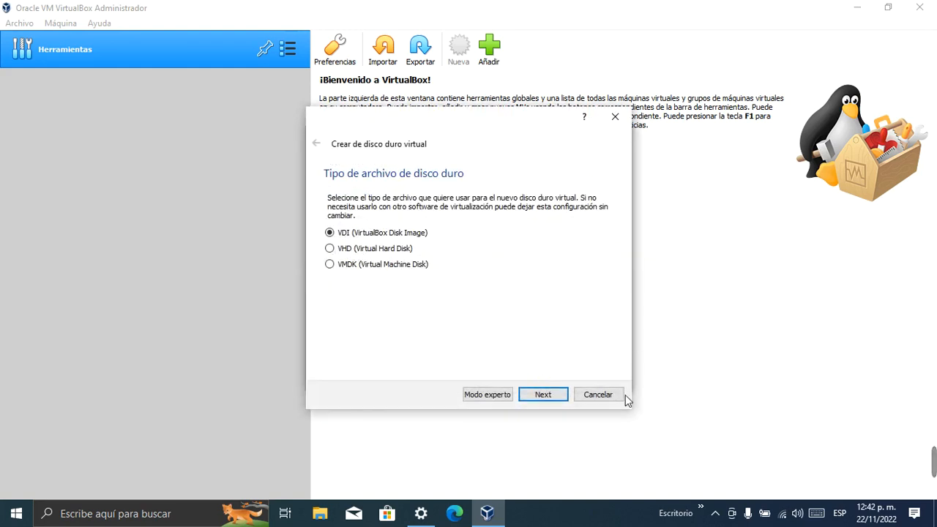
left_click(551, 397)
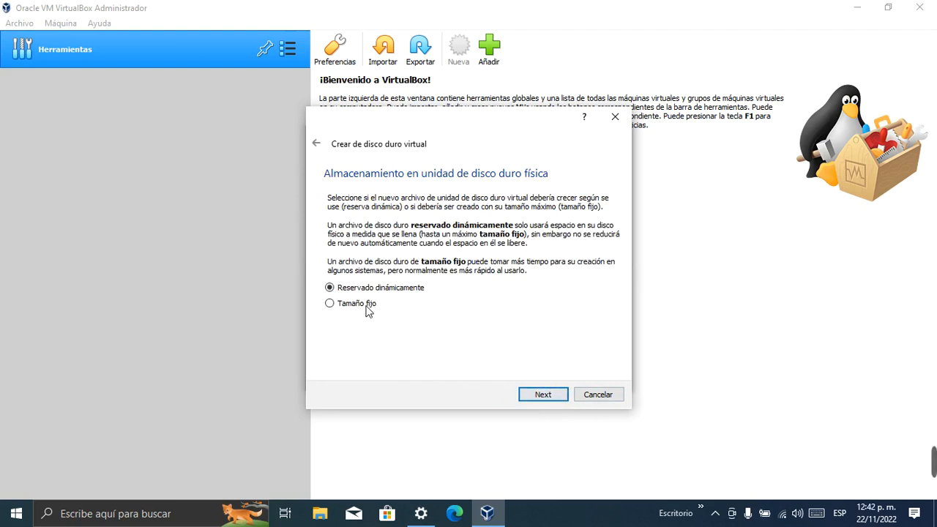
left_click(552, 397)
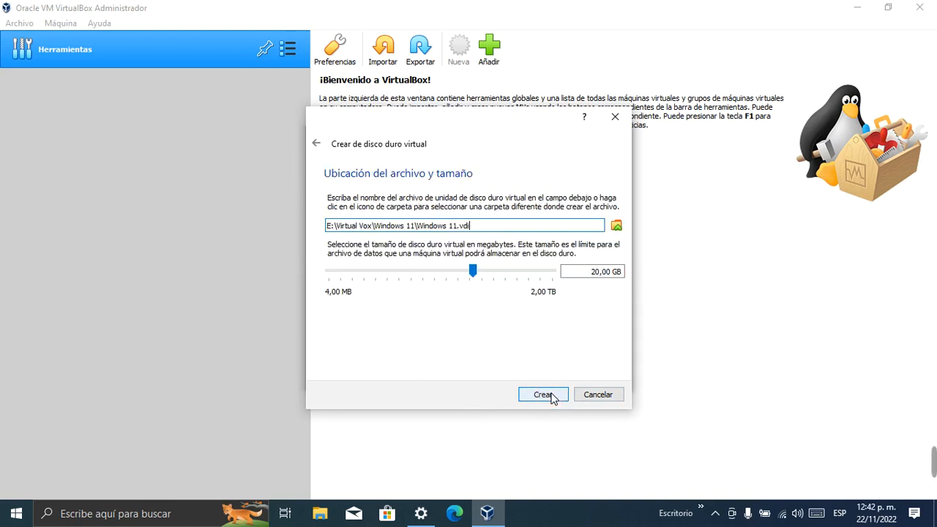
- Set the virtual disk size to about 39.36 GB, check its save location, and create the disk
left_click(475, 274)
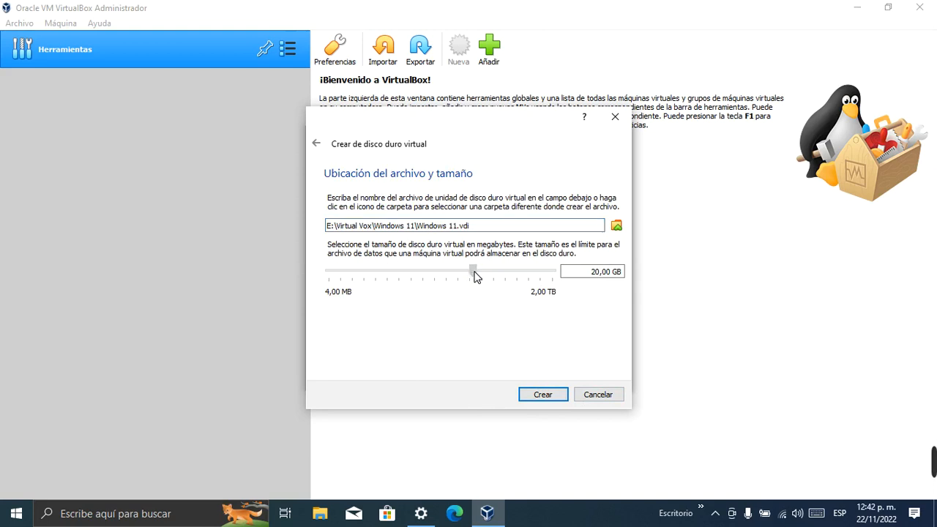
left_click_drag(475, 271, 488, 274)
left_click(617, 225)
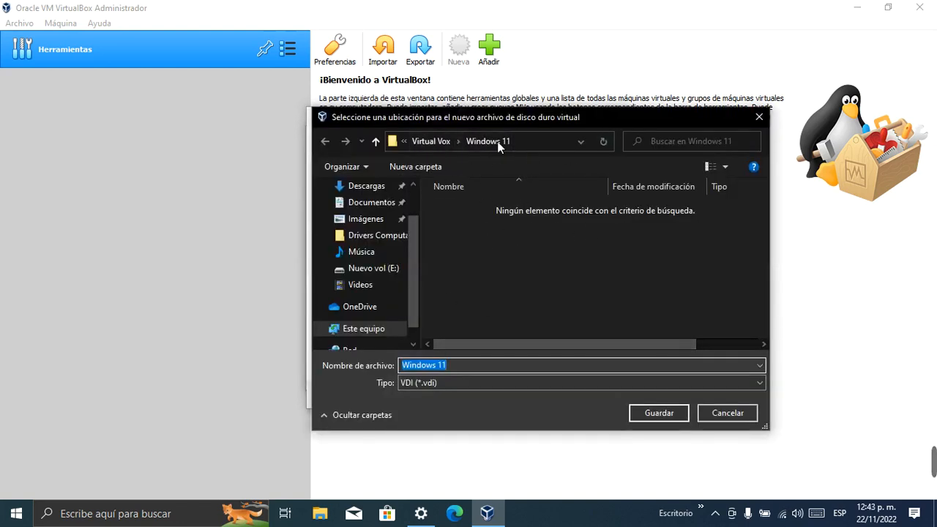
left_click(756, 120)
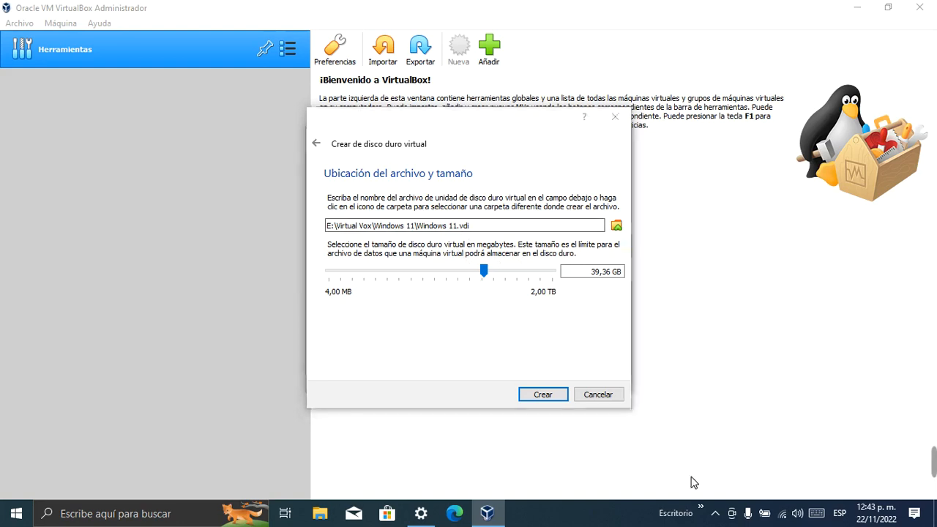
left_click(550, 399)
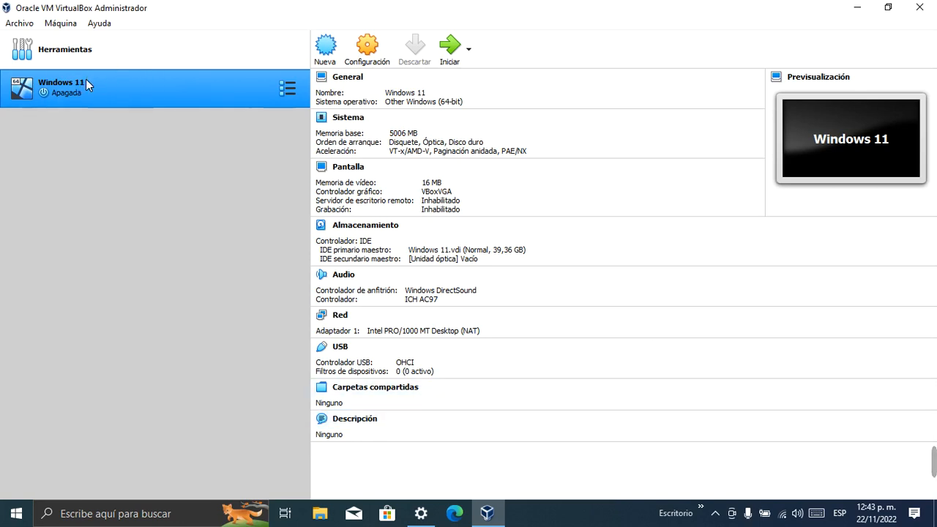
- Open the Windows 11 machine's settings, look through the General section, and assign 2 processors to the machine
left_click(367, 52)
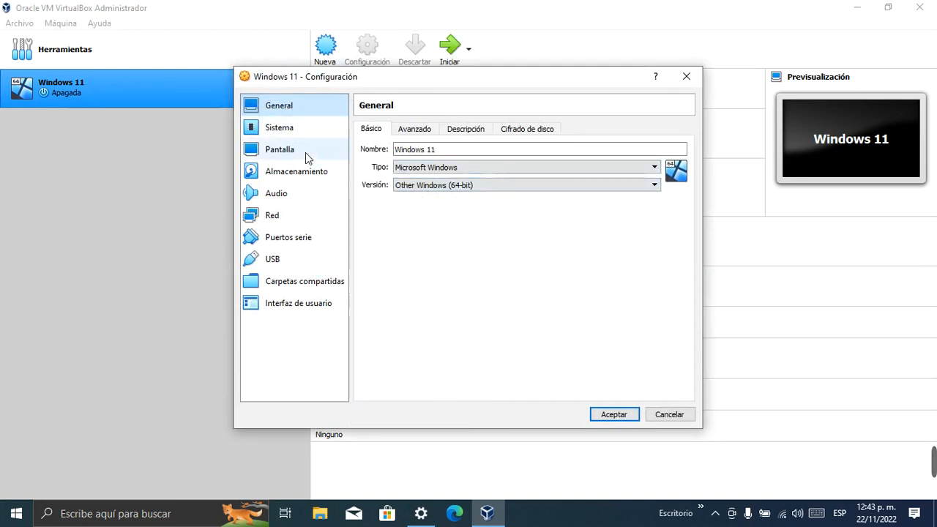
left_click(410, 139)
left_click(460, 132)
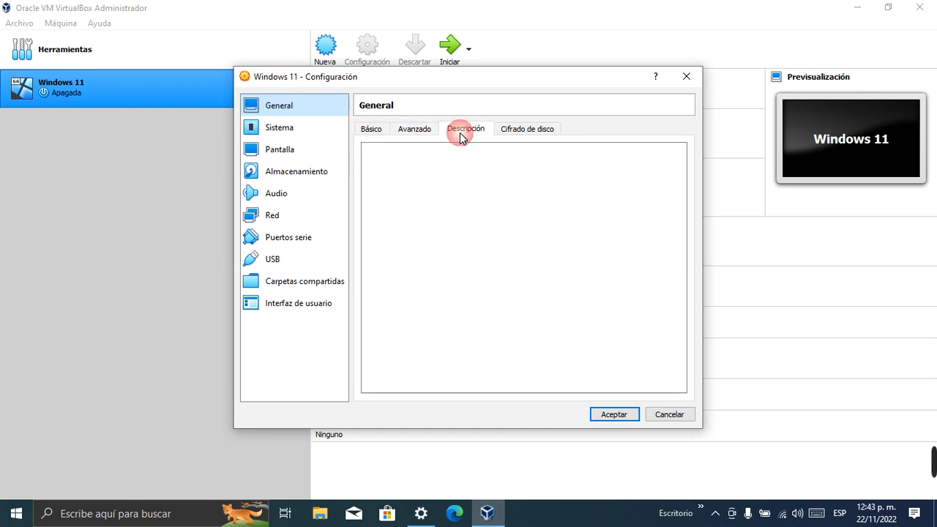
left_click(524, 129)
left_click(373, 129)
left_click(295, 129)
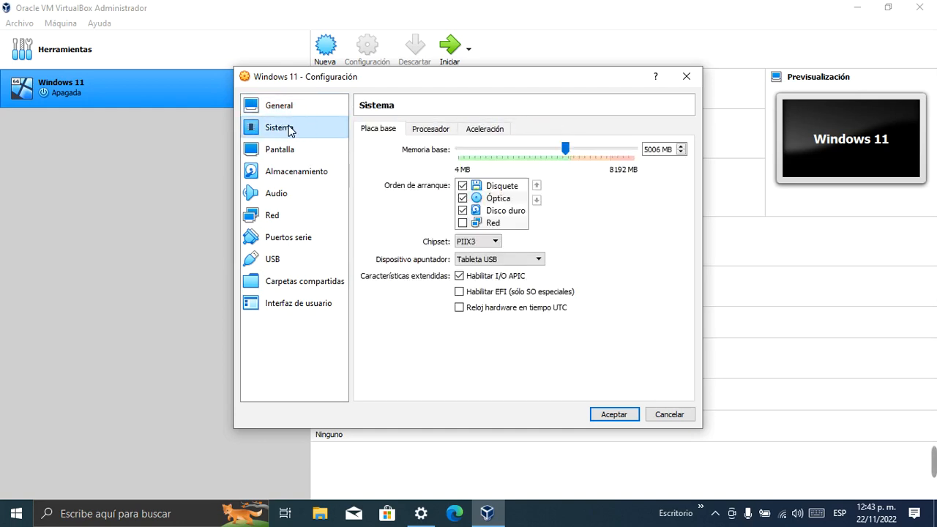
left_click(431, 130)
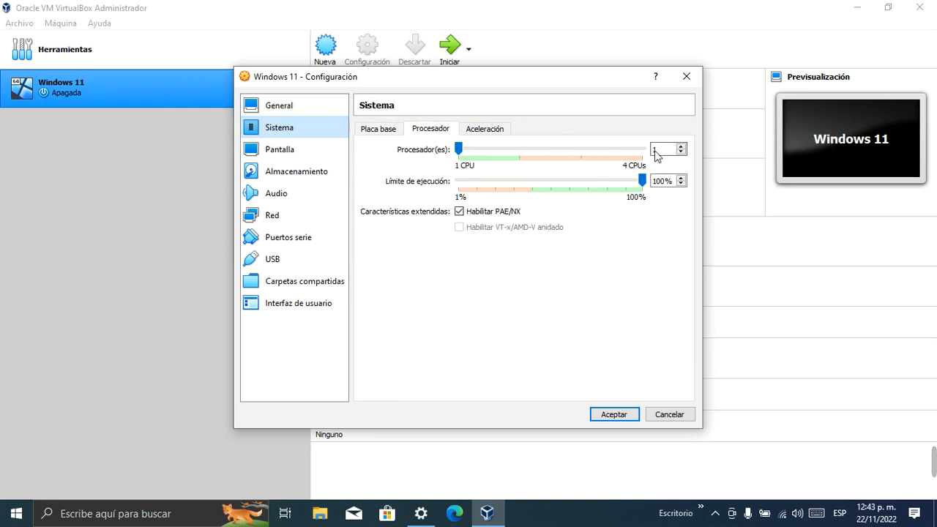
left_click_drag(459, 149, 479, 150)
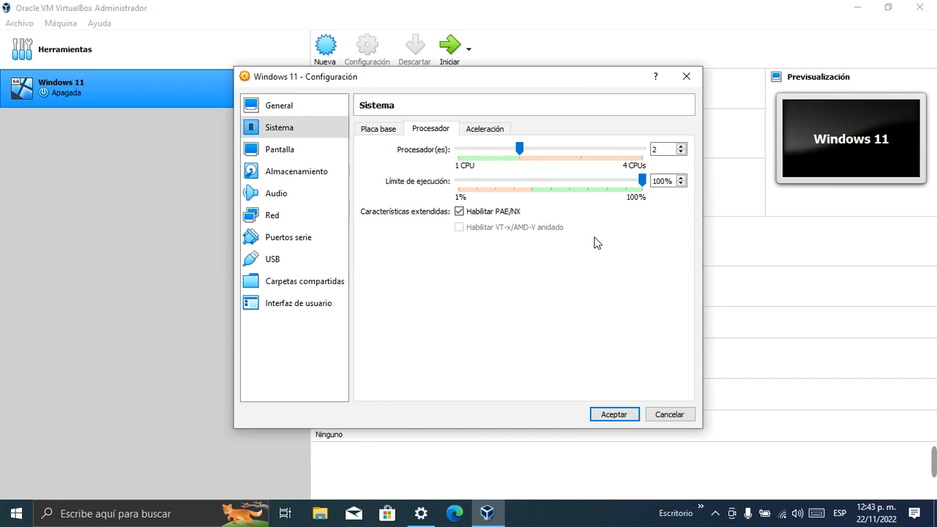
- Examine the machine's acceleration, display, storage, audio, advanced network, serial port and USB settings
left_click(474, 133)
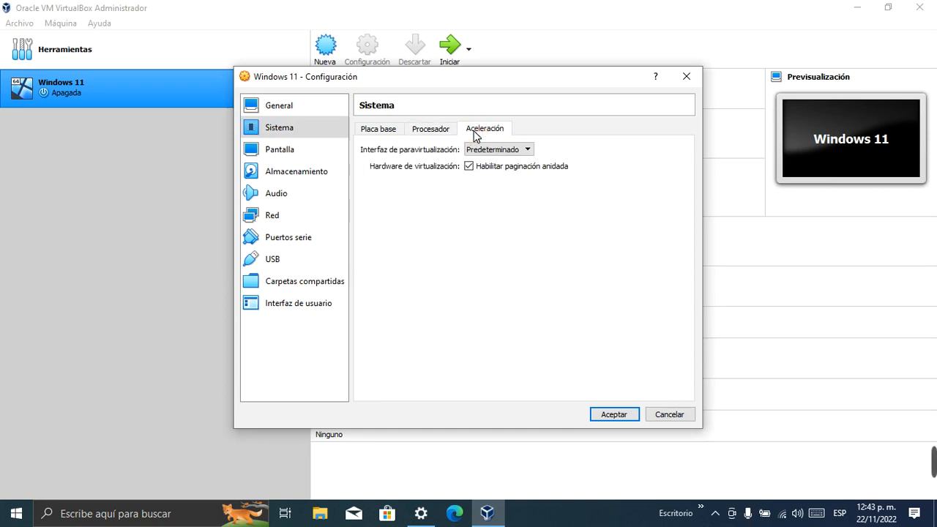
left_click(432, 130)
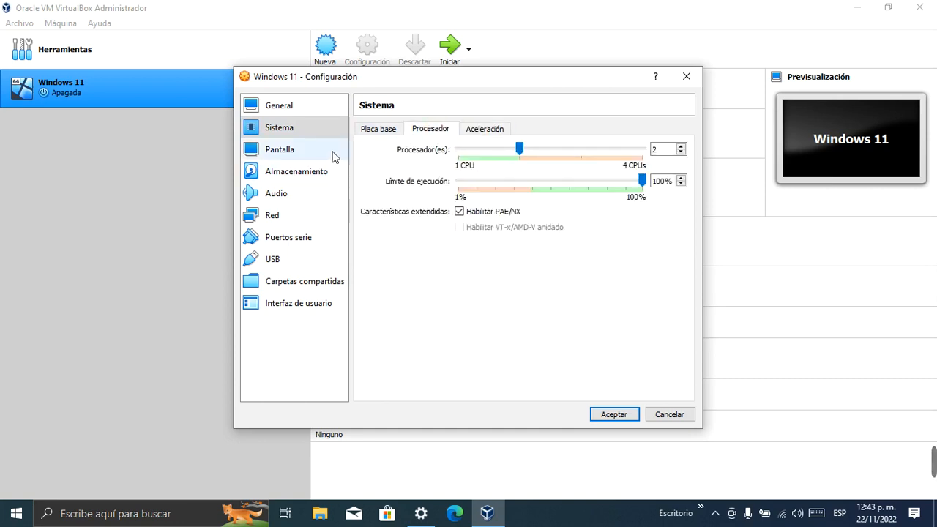
left_click(306, 151)
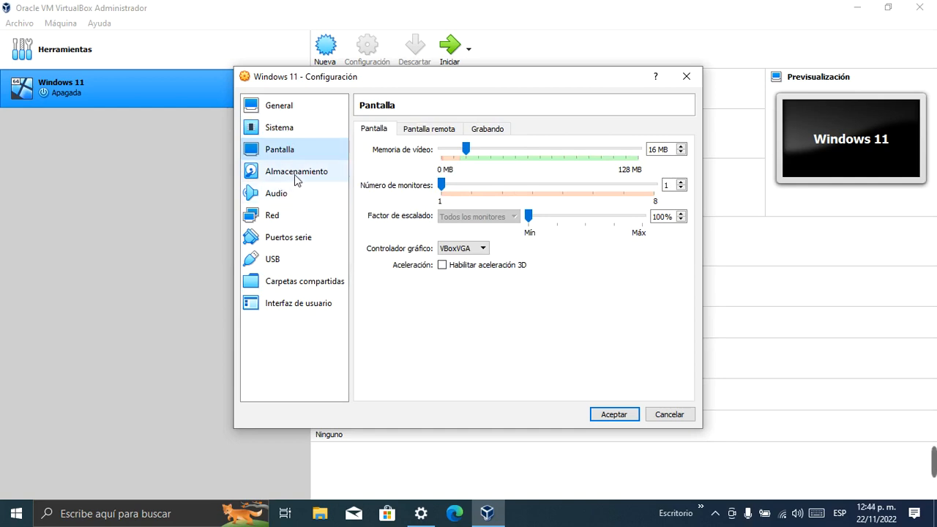
left_click(295, 176)
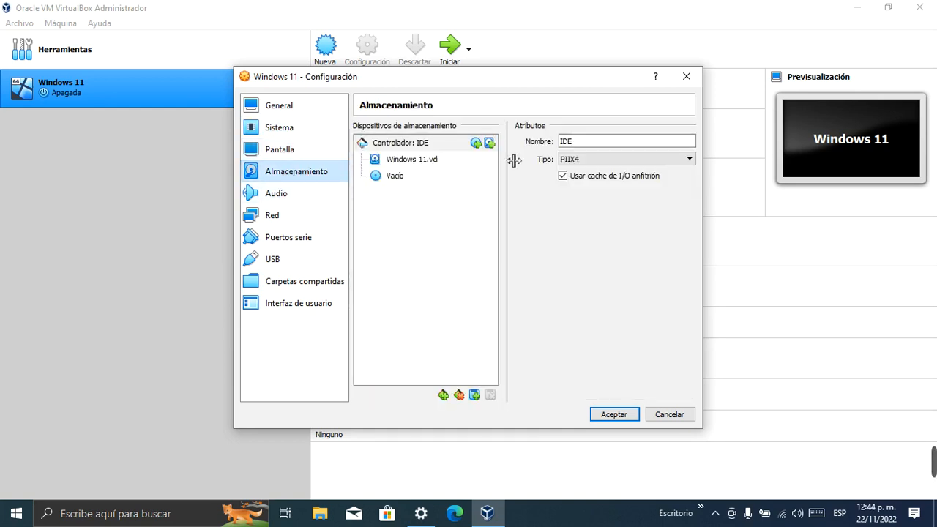
left_click(277, 194)
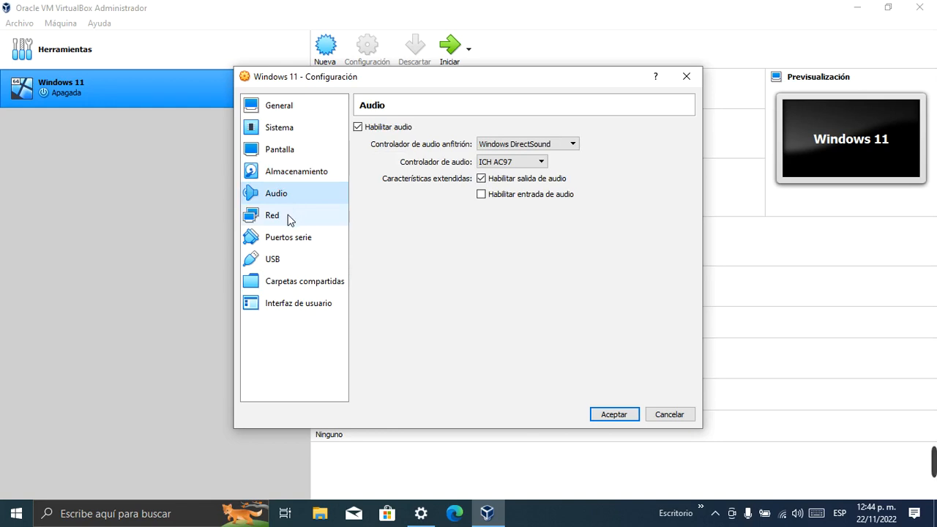
left_click(289, 219)
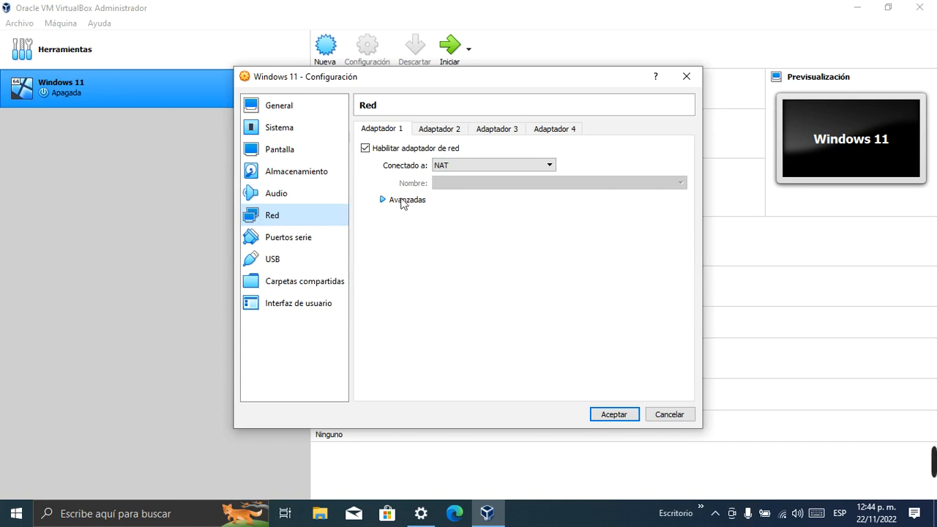
left_click(403, 202)
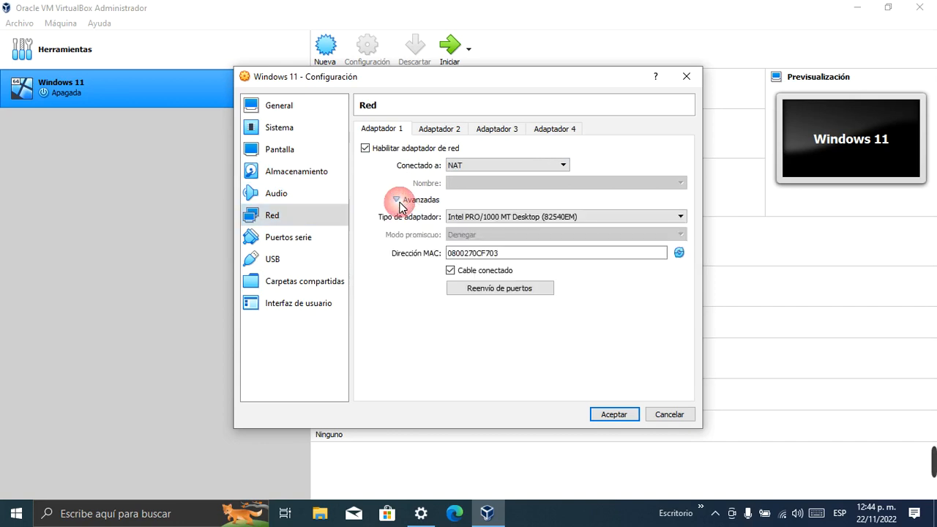
left_click(306, 244)
left_click(301, 260)
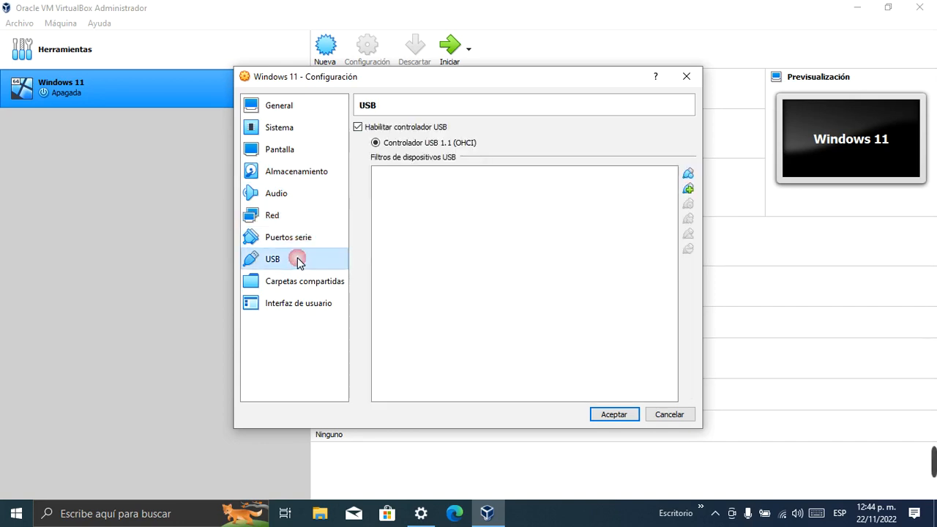
left_click(278, 238)
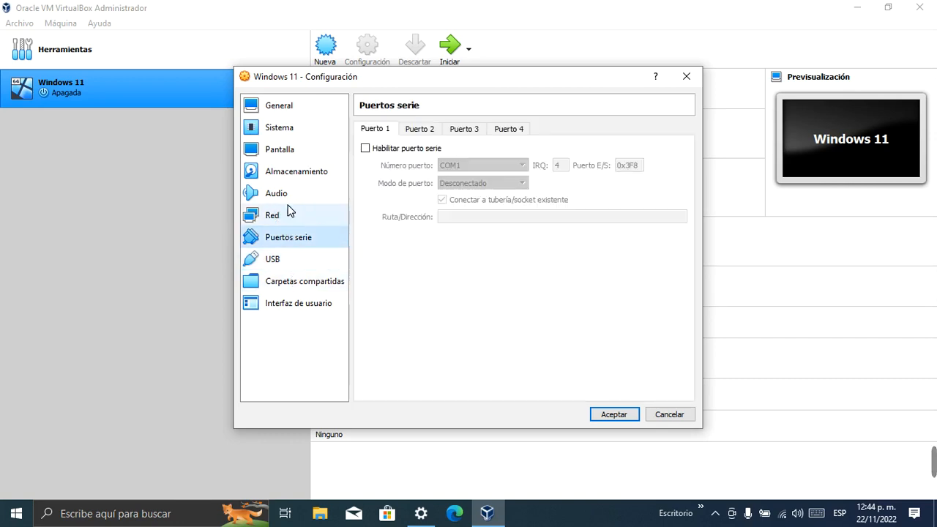
left_click(288, 193)
left_click(288, 172)
left_click(290, 130)
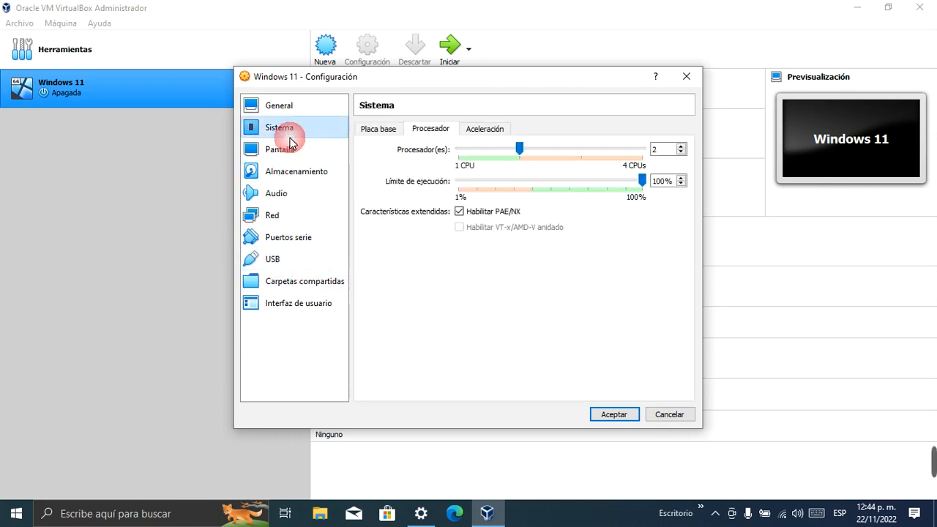
- Attach the Win11_22H2_Spanish_Mexico_x64v1 image from the Windows 11 Noviembre 16 2022 folder to the machine's empty optical drive and save the settings
left_click(301, 172)
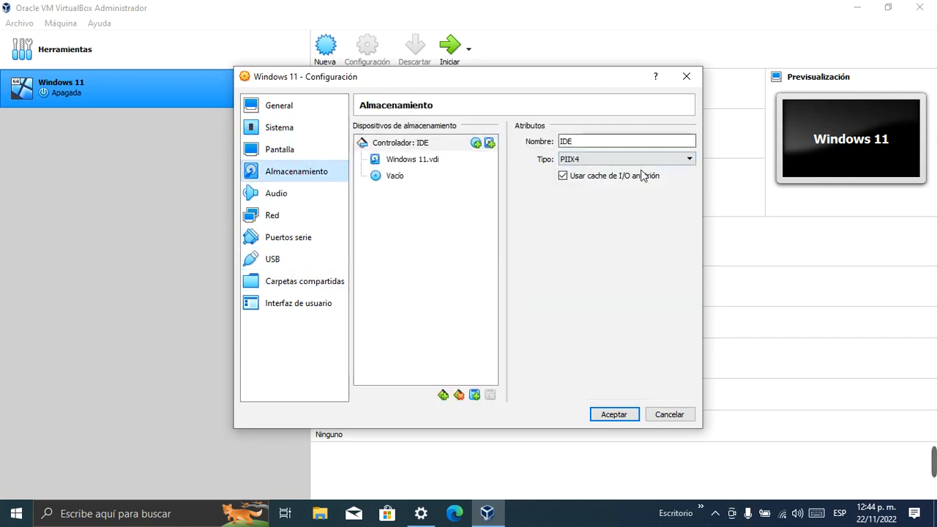
left_click(380, 178)
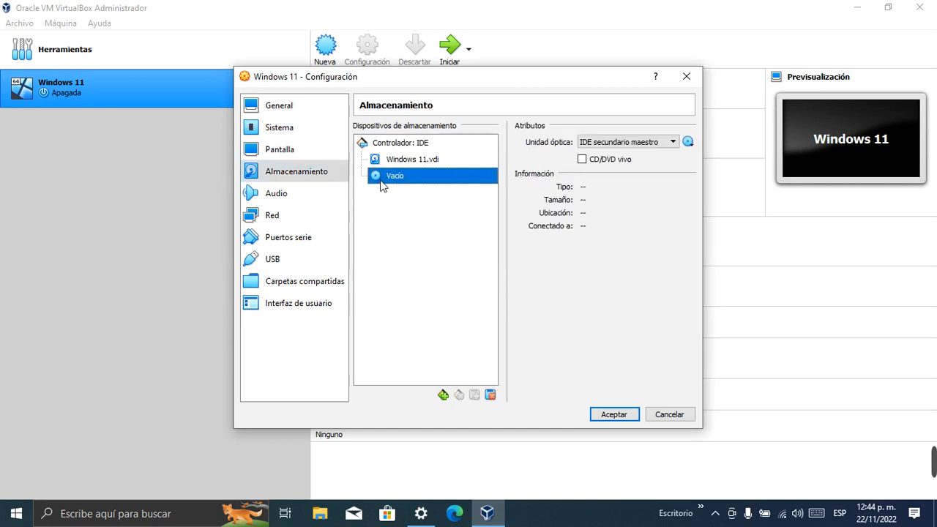
left_click(688, 143)
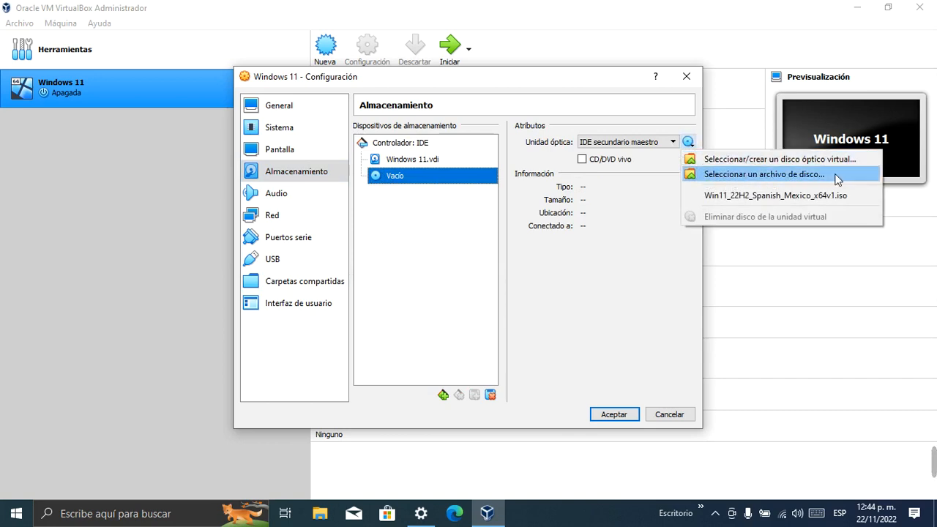
left_click(765, 178)
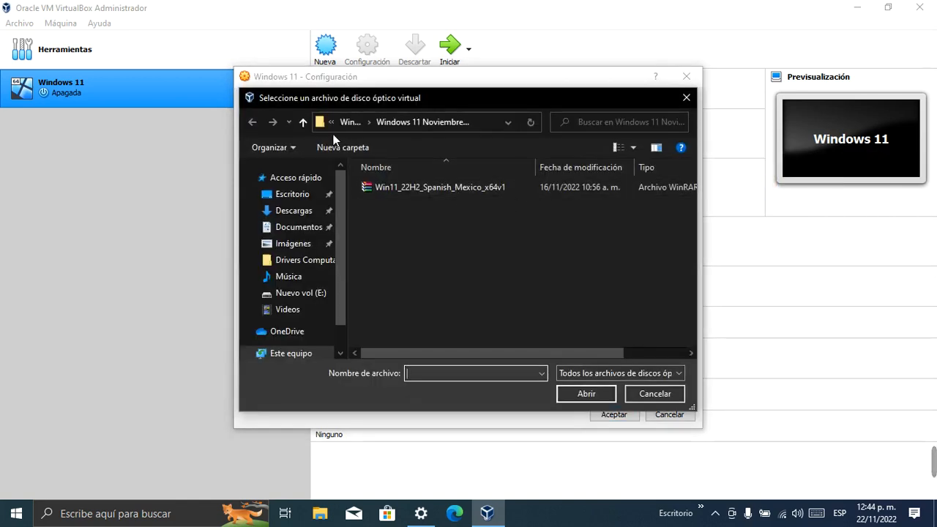
left_click(309, 127)
left_click(304, 125)
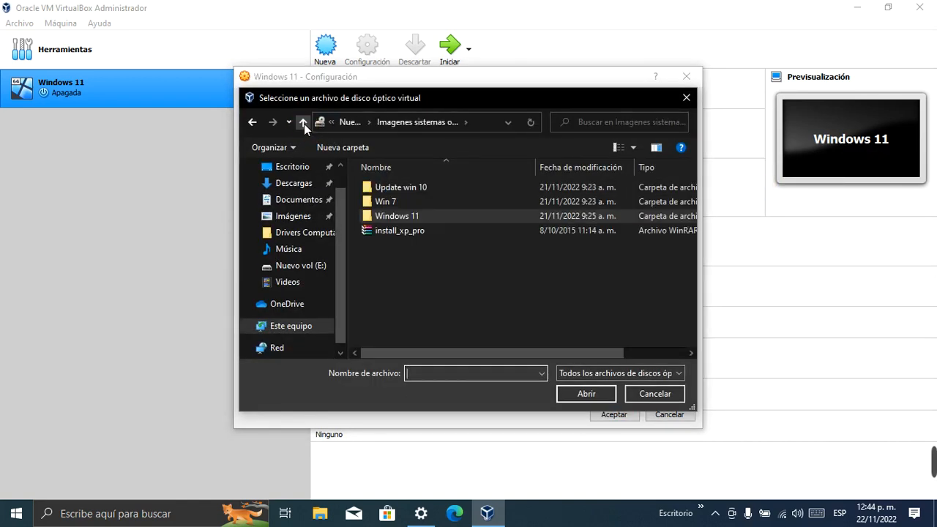
double_click(398, 216)
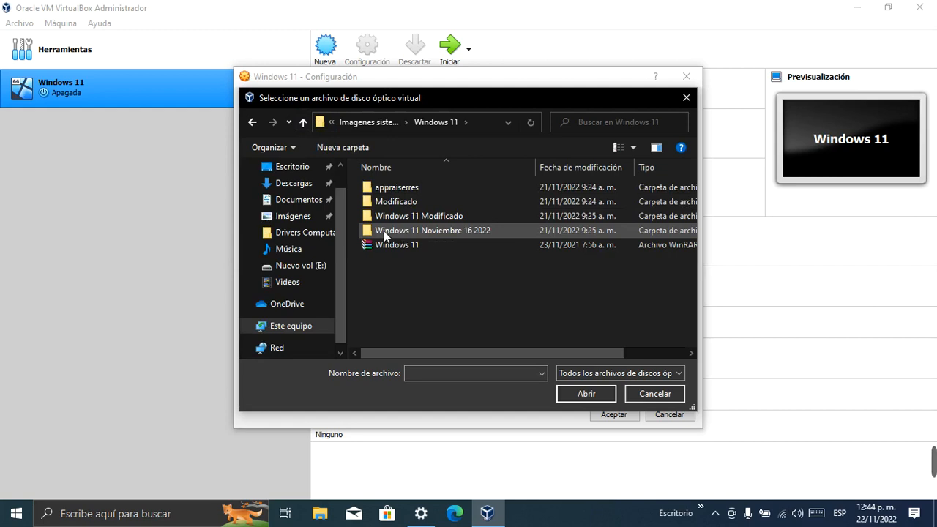
double_click(439, 230)
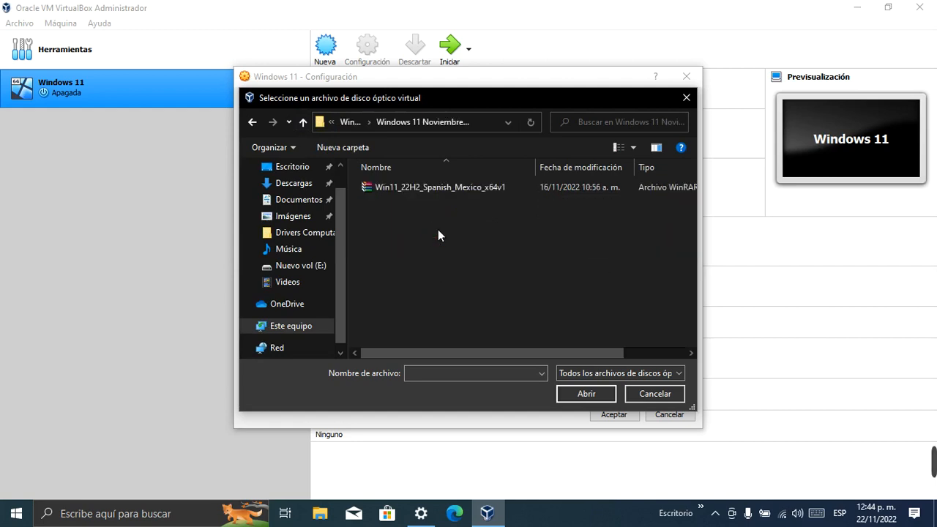
left_click(412, 190)
double_click(412, 190)
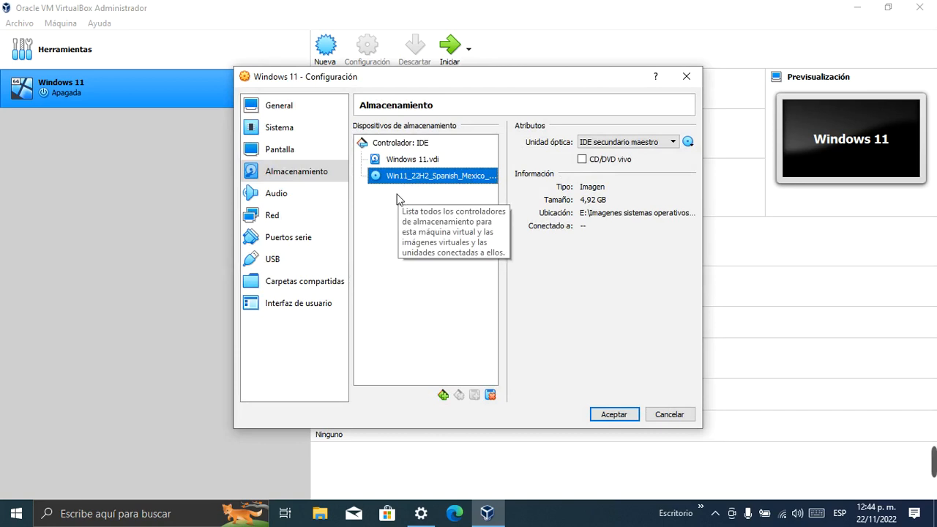
left_click(626, 416)
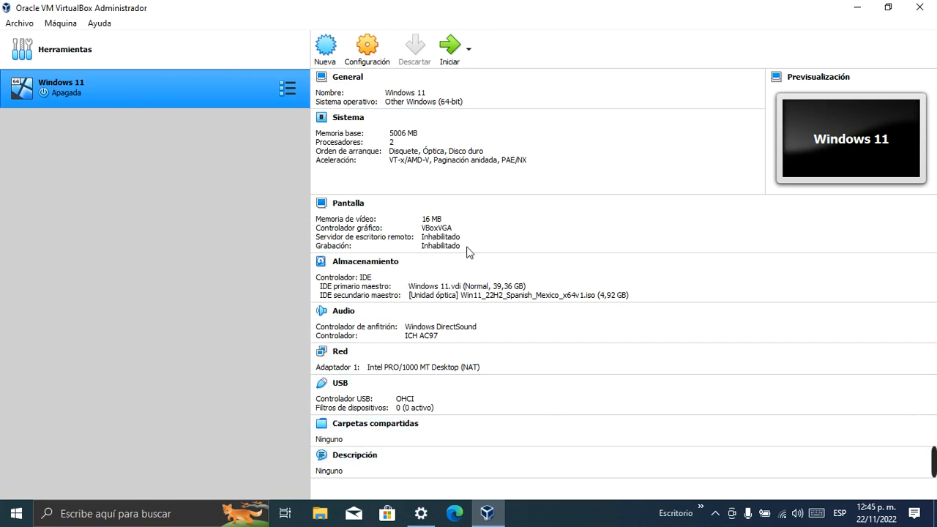
- Start the Windows 11 machine from the Win11_22H2_Spanish_Mexico_x64v1.iso startup disk, maximize its window and dismiss the keyboard auto-capture notice
left_click(109, 127)
left_click(454, 57)
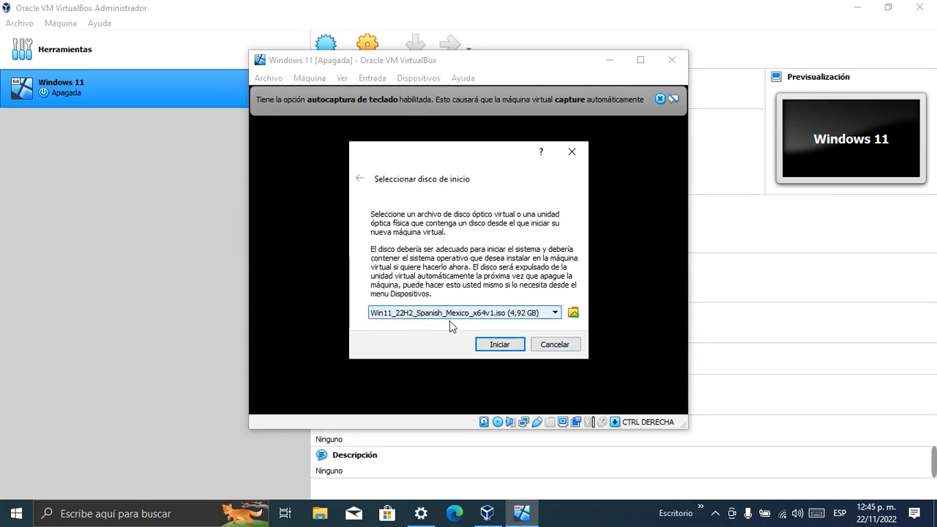
left_click(511, 344)
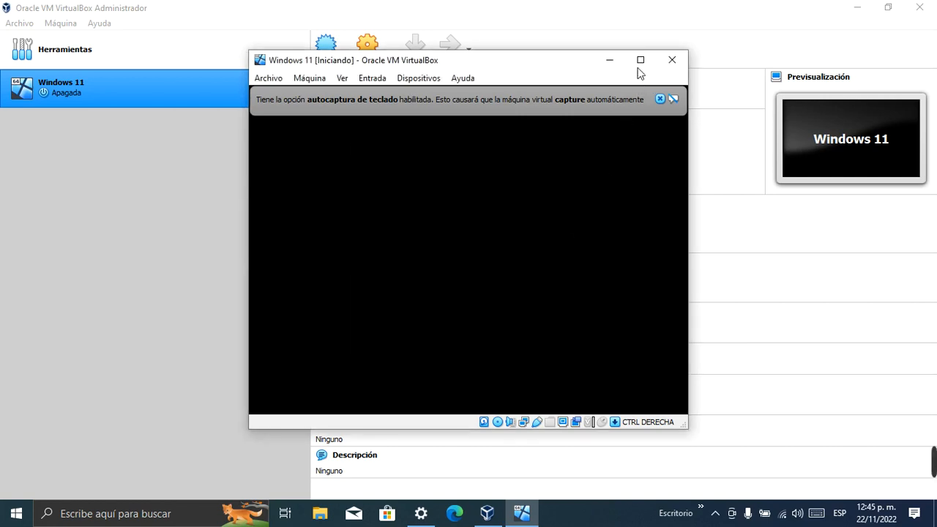
left_click(641, 60)
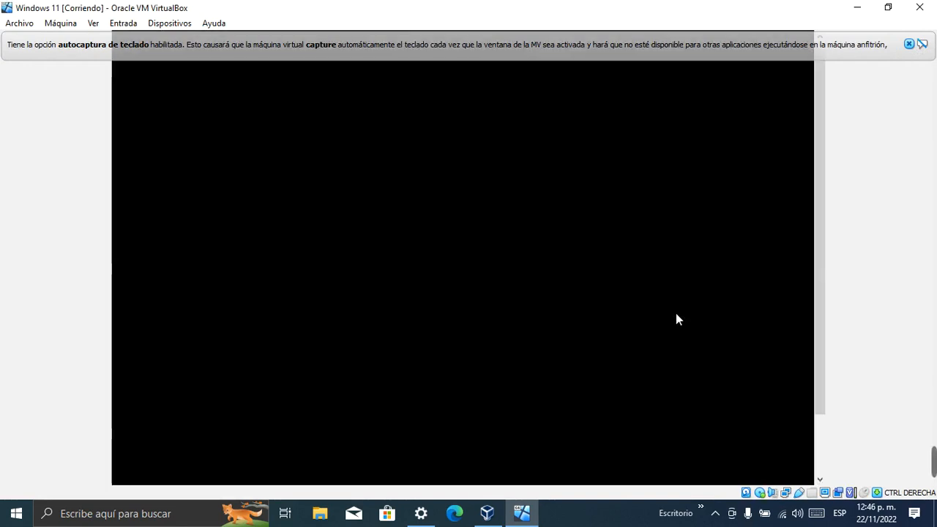
left_click(909, 45)
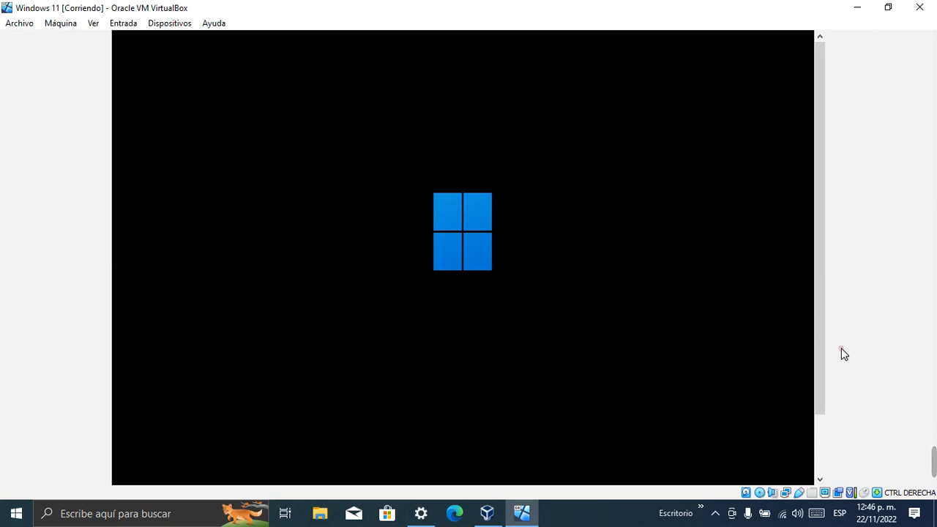
- Set the mouse capture message not to show again and cancel the capture
left_click(727, 359)
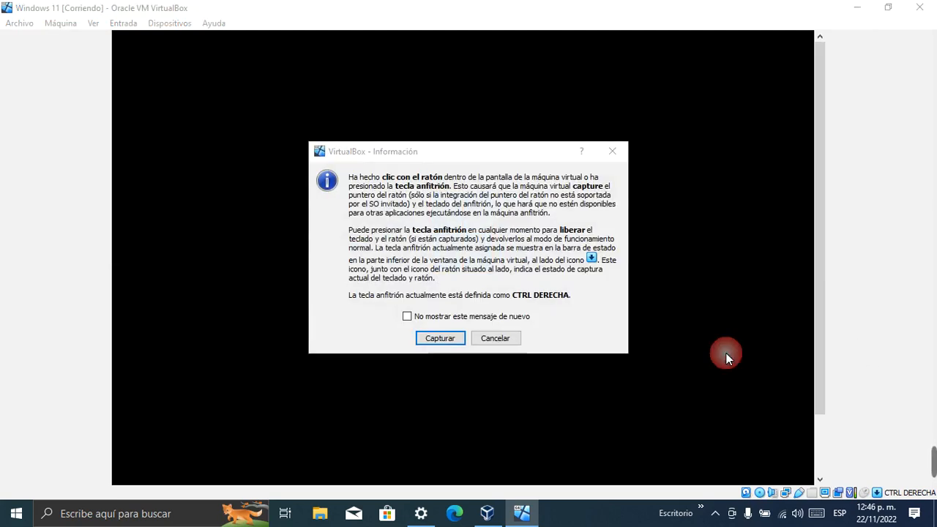
left_click(442, 320)
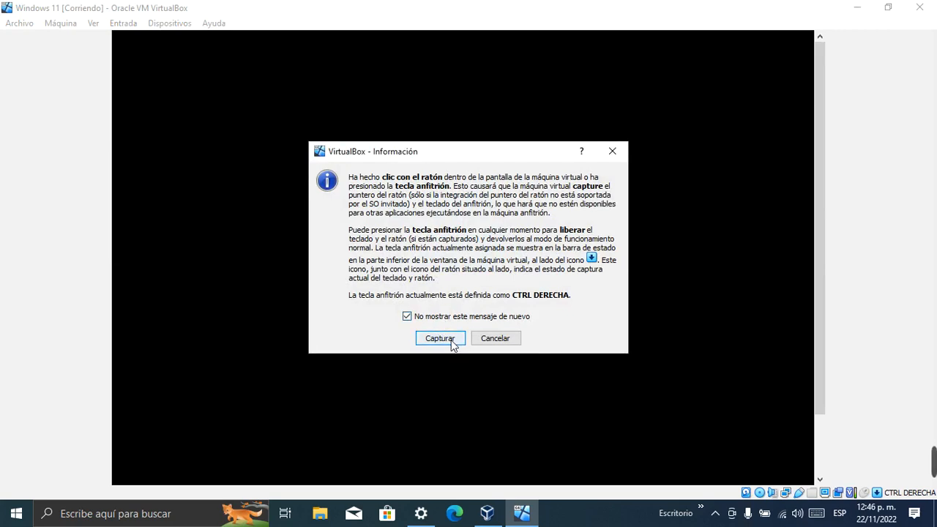
left_click(496, 339)
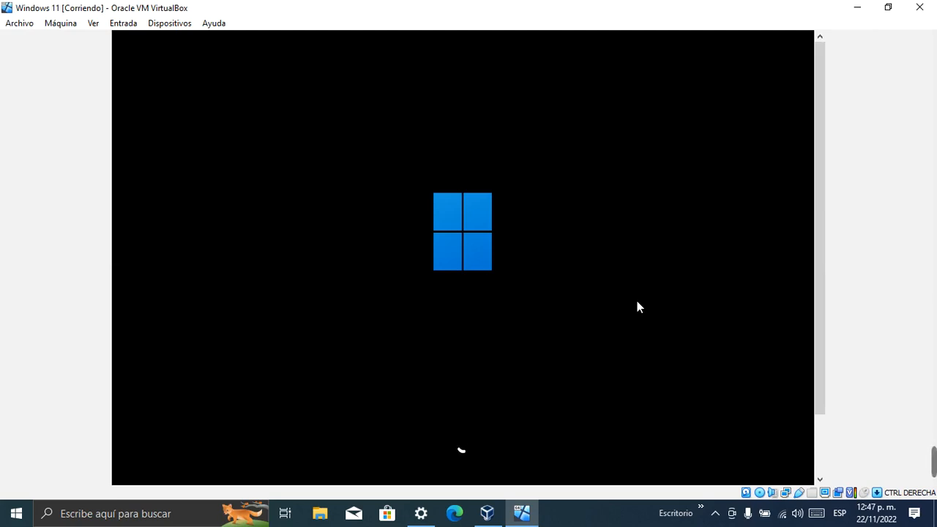
- Check the host computer's performance and running processes in Task Manager, and minimize it to return to the virtual machine
right_click(3, 521)
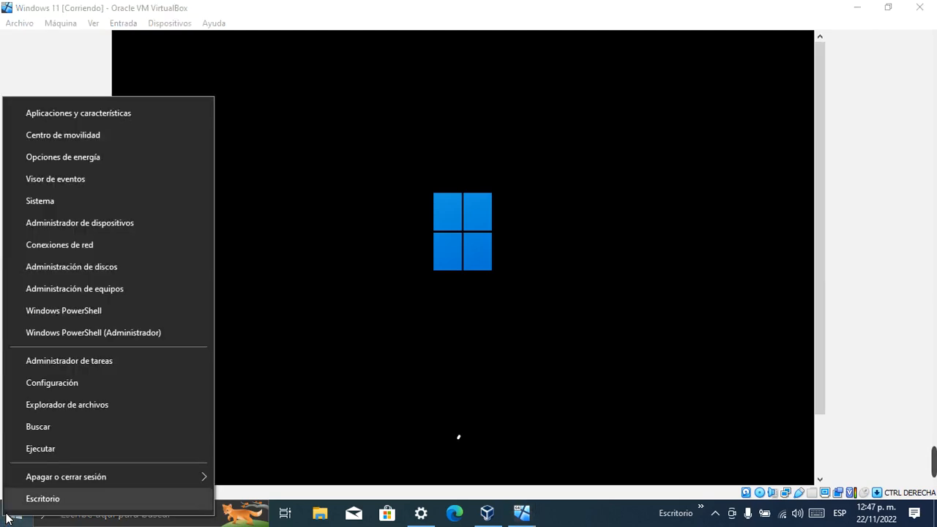
left_click(88, 360)
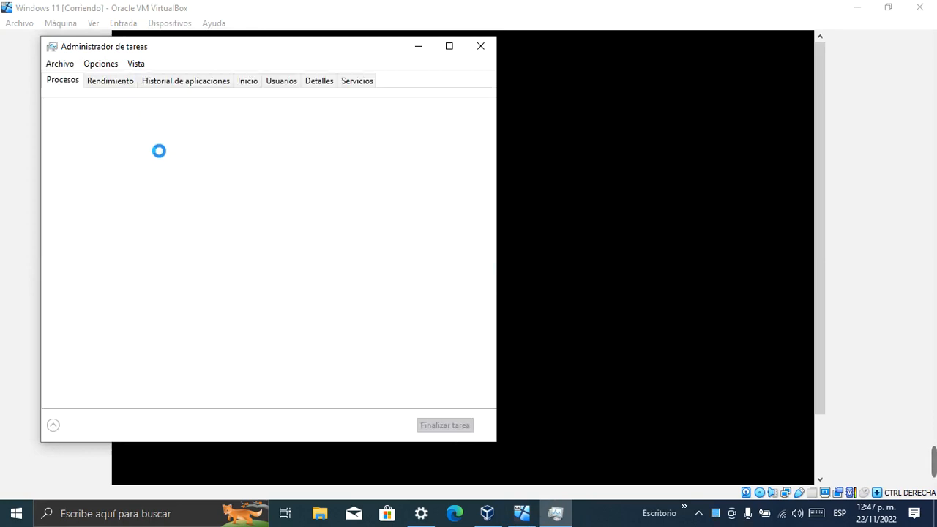
left_click(133, 82)
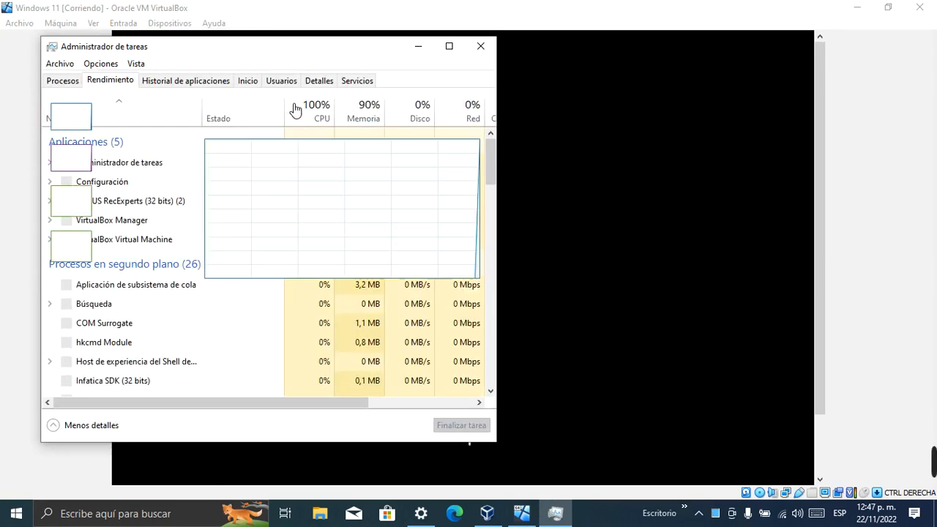
left_click(71, 83)
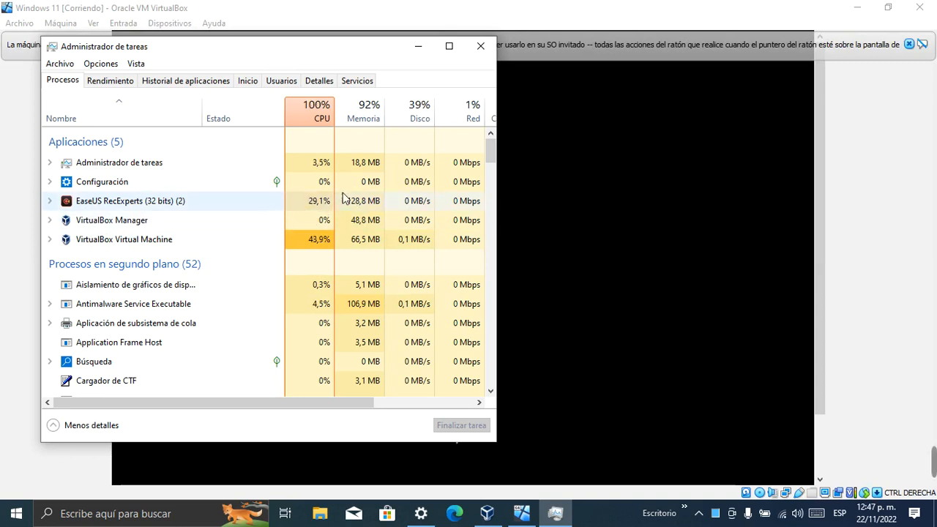
left_click(418, 46)
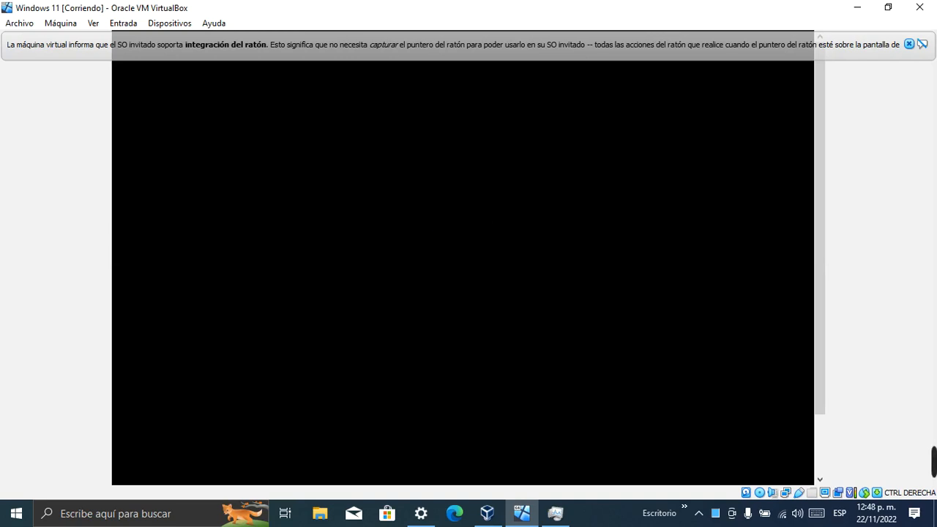
- Set the time and currency format to Español (Colombia) in Windows setup and start the installation
left_click(908, 44)
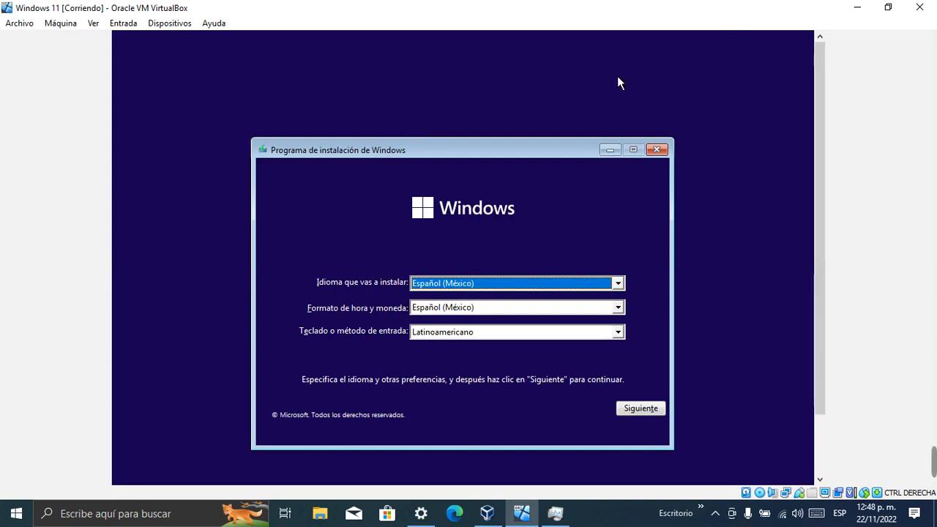
left_click(438, 308)
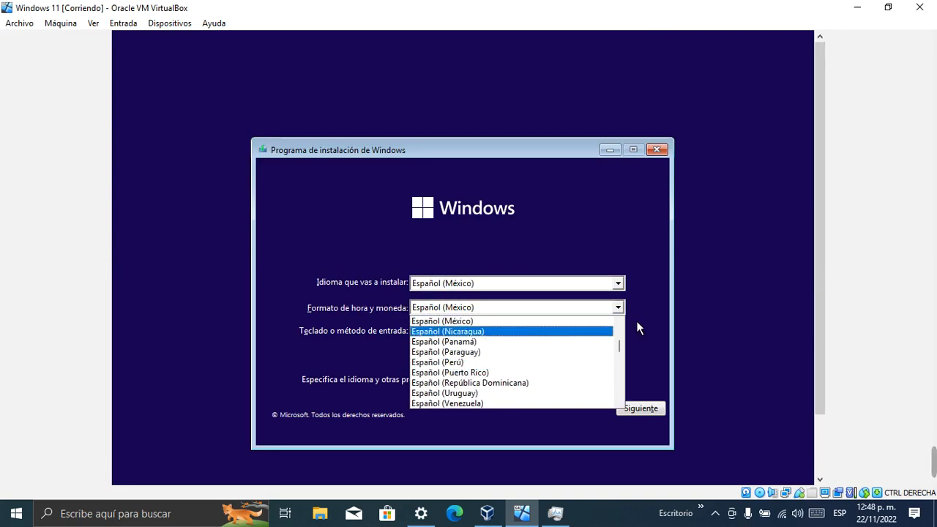
scroll(483, 366, "up", 1)
scroll(483, 366, "up", 2)
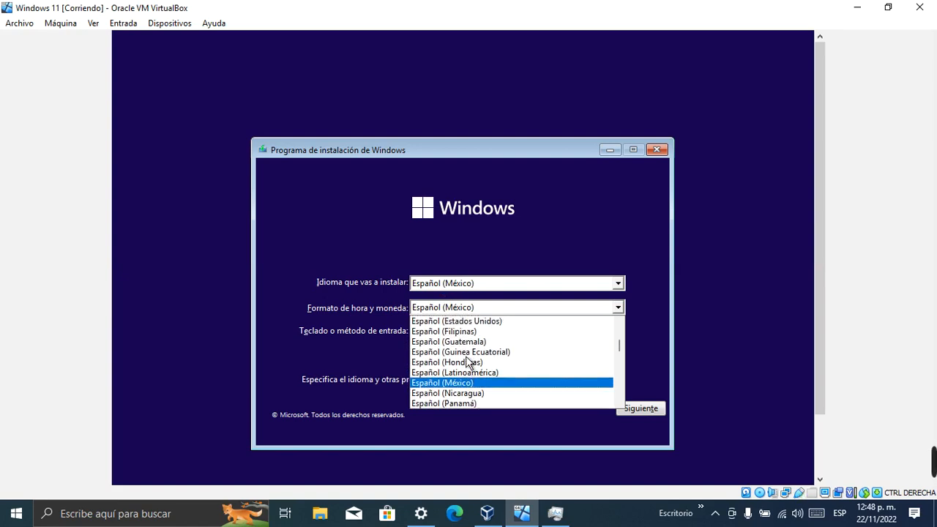
scroll(467, 355, "up", 1)
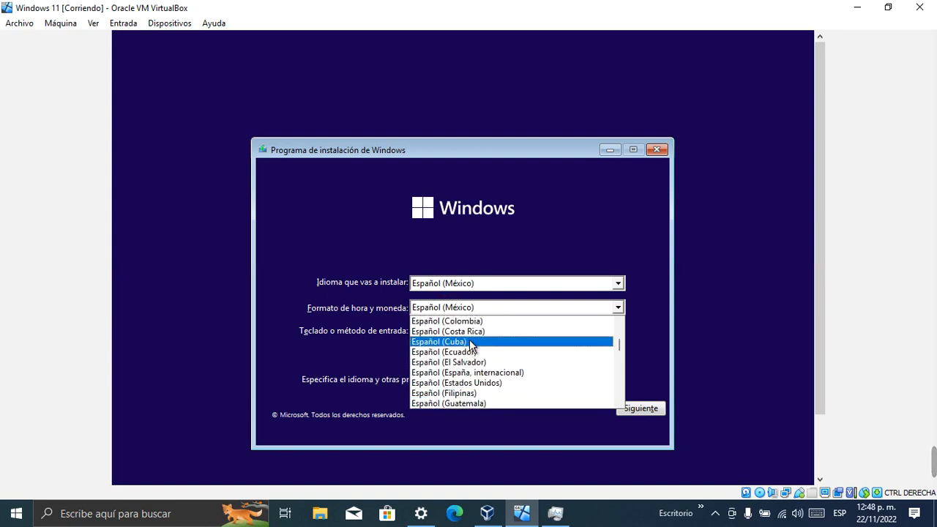
left_click(471, 323)
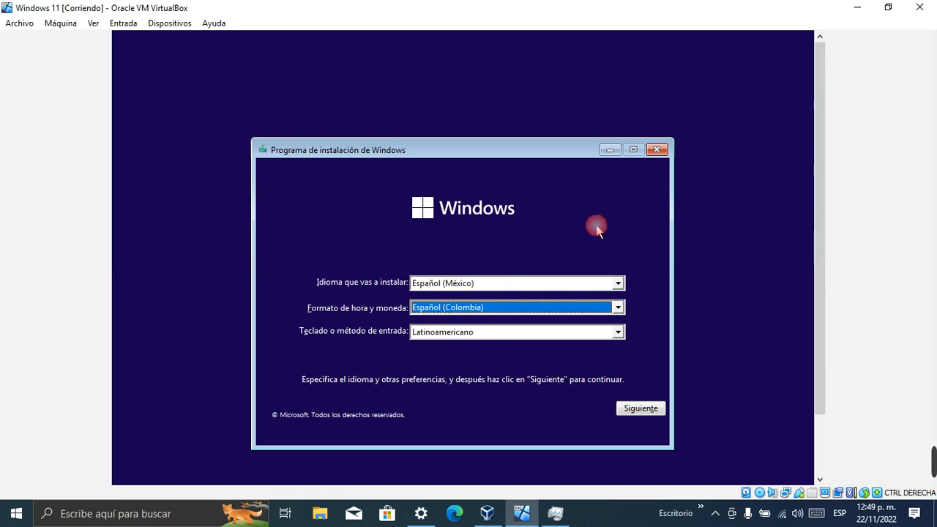
left_click(637, 412)
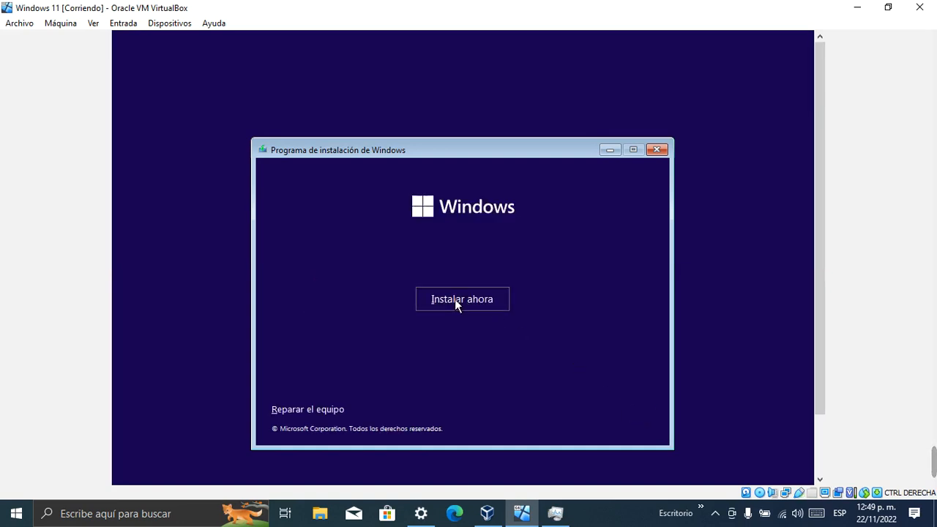
left_click(455, 300)
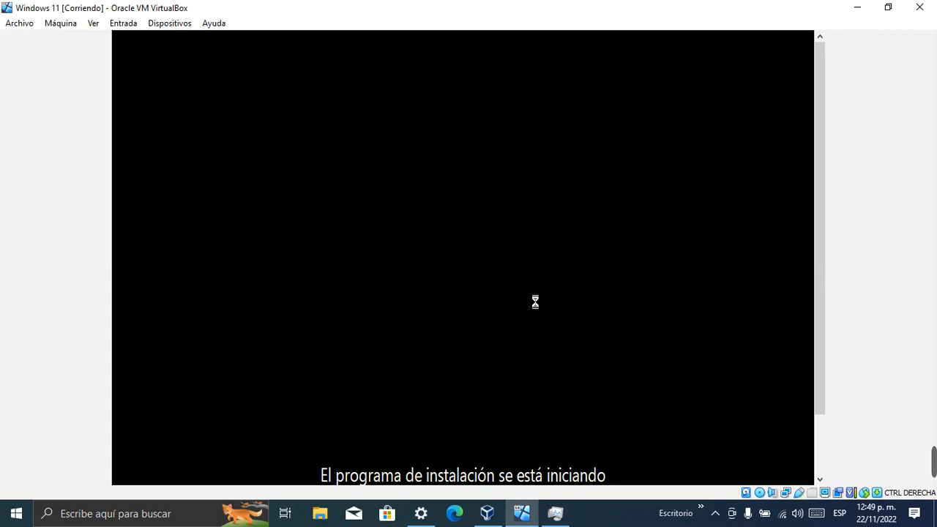
mouse_move(891, 444)
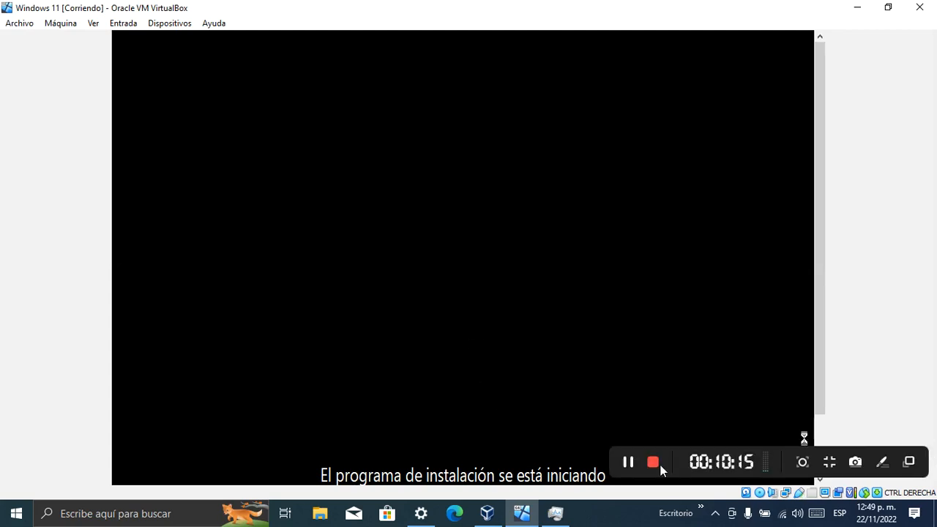
left_click(623, 465)
left_click(627, 463)
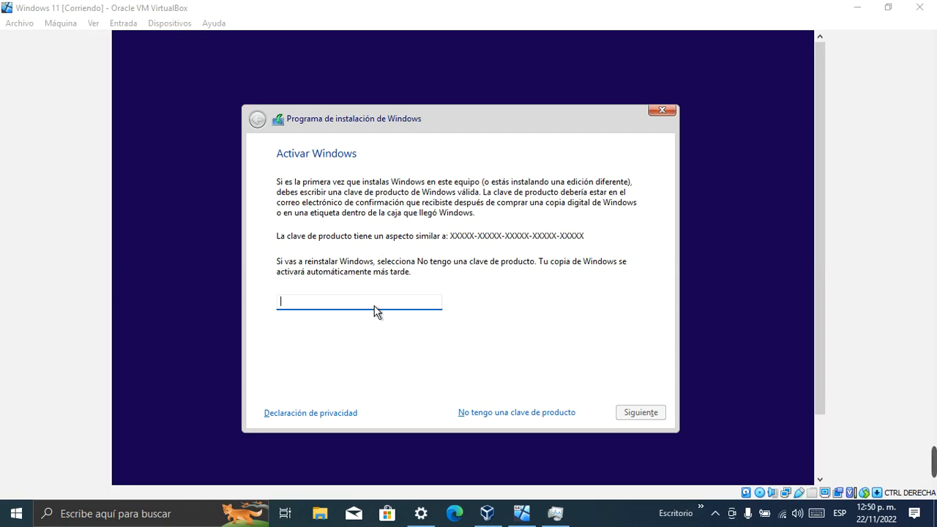
- Continue the setup without a product key and choose Windows 11 Pro as the operating system to install
left_click(543, 413)
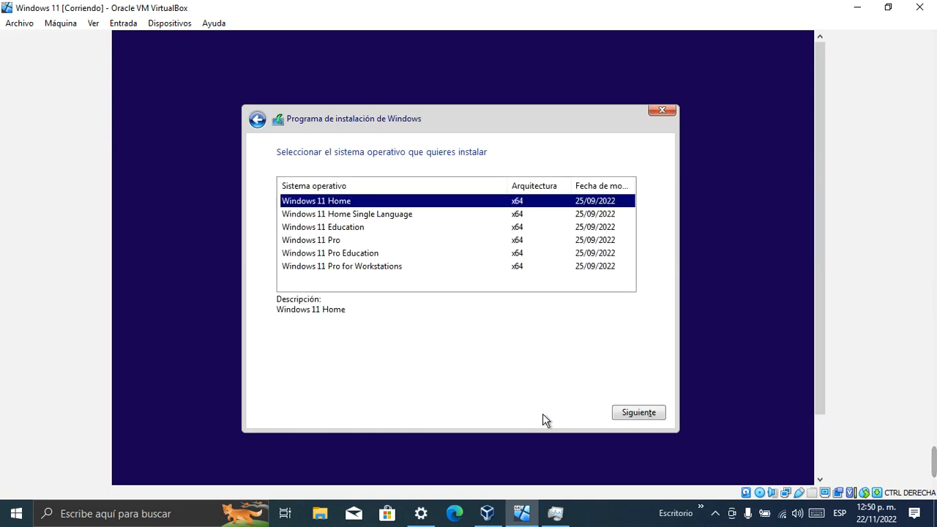
left_click(320, 242)
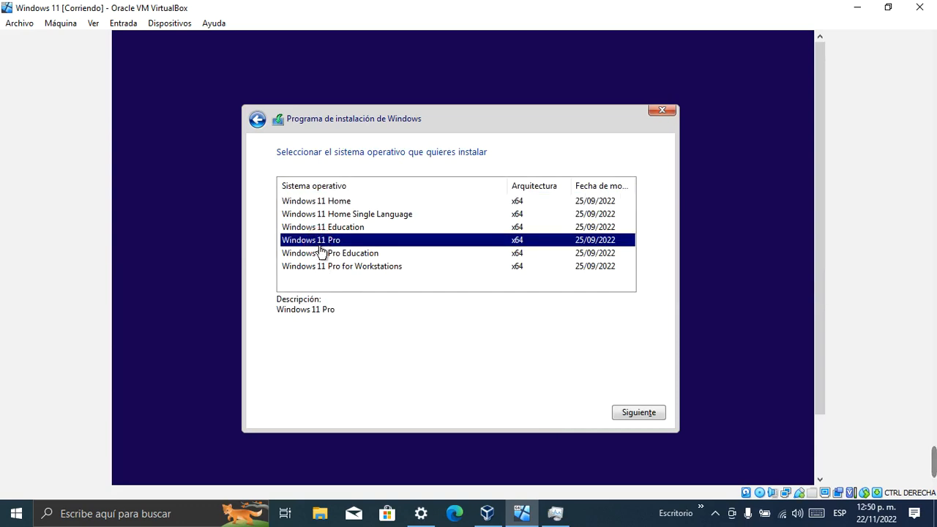
left_click(638, 415)
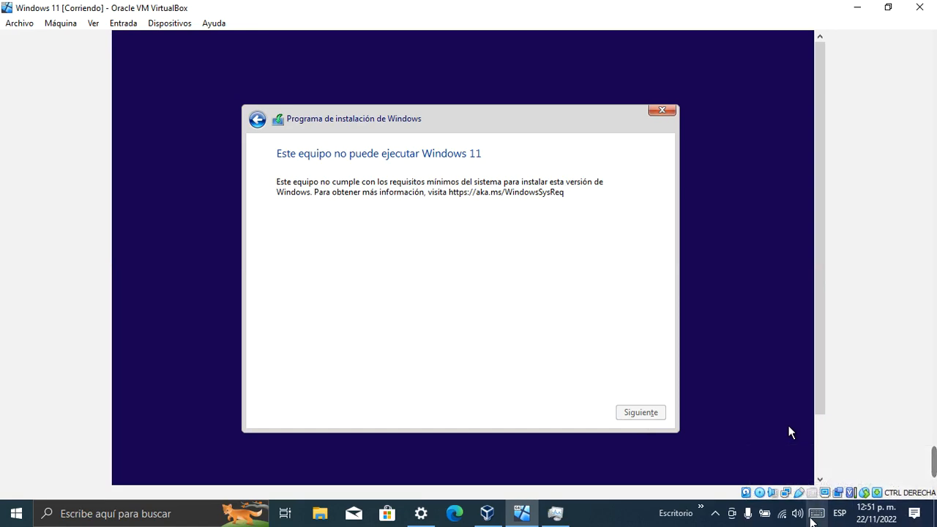
- Examine the host's touch keyboard in its full layout, including the function keys, and close it
left_click(811, 520)
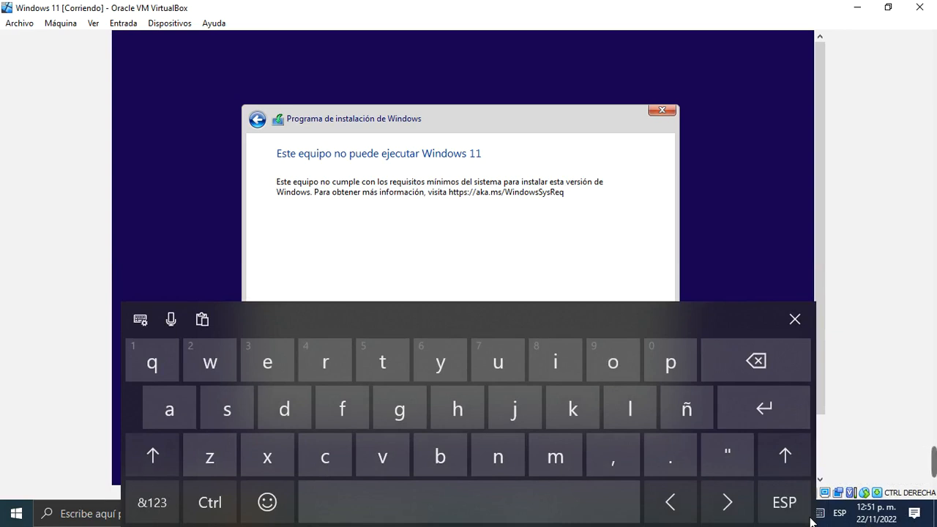
left_click(150, 459)
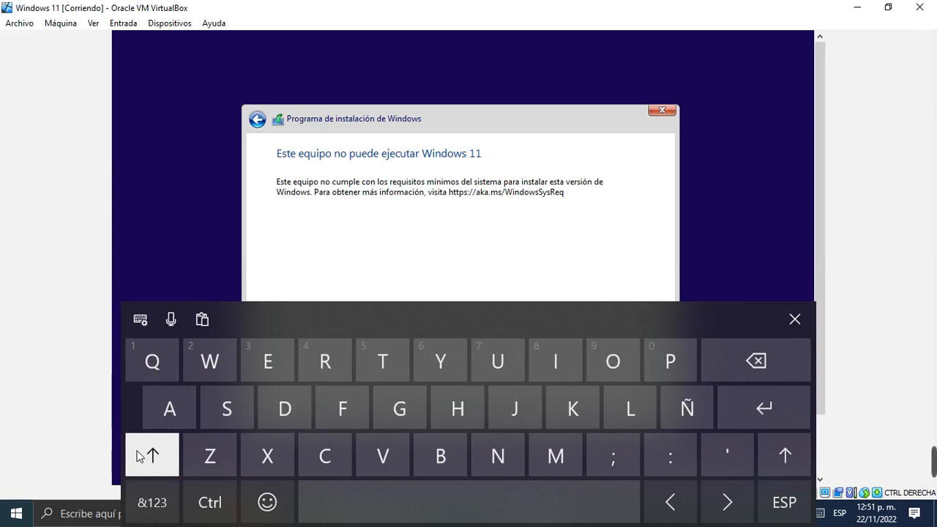
left_click(166, 463)
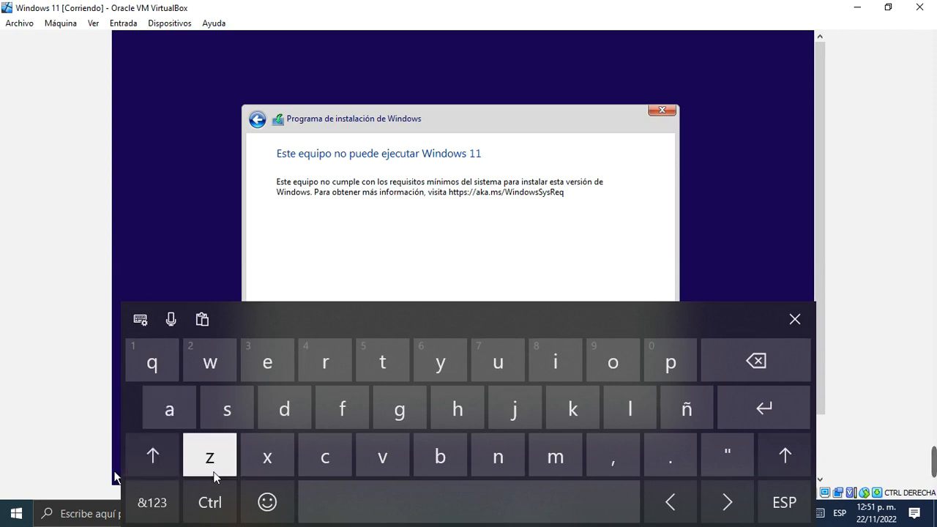
left_click(162, 502)
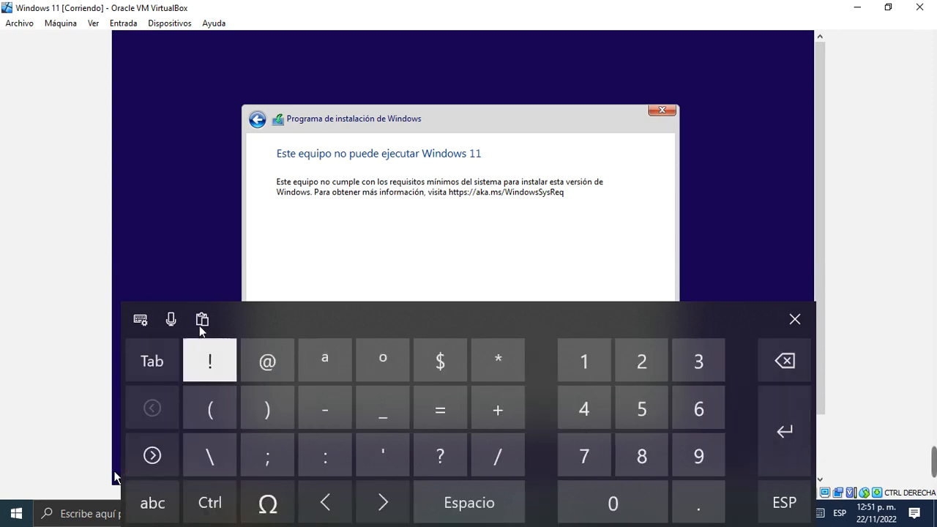
left_click(143, 320)
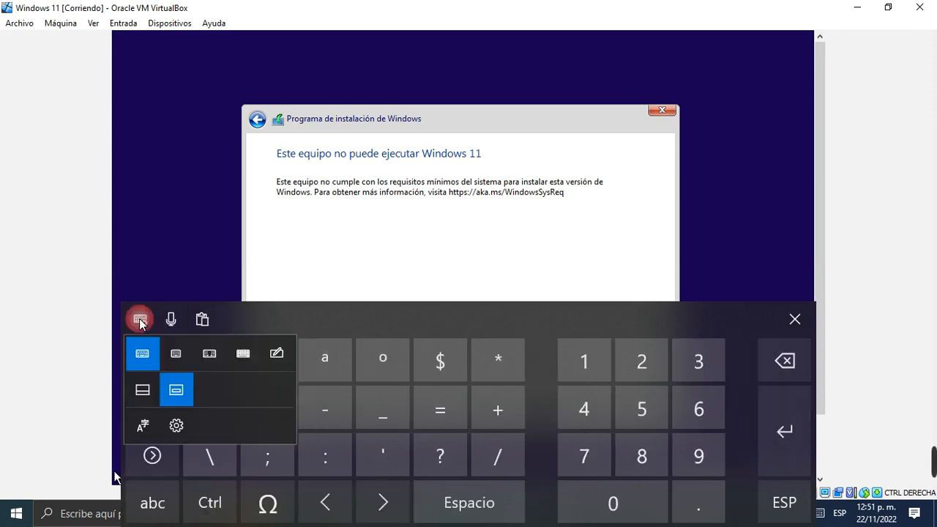
left_click(233, 359)
left_click(173, 355)
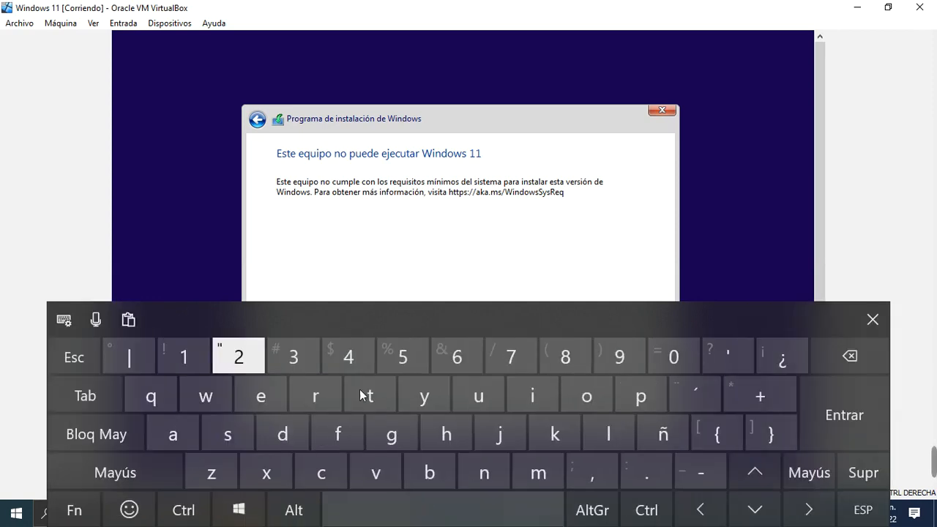
left_click(87, 508)
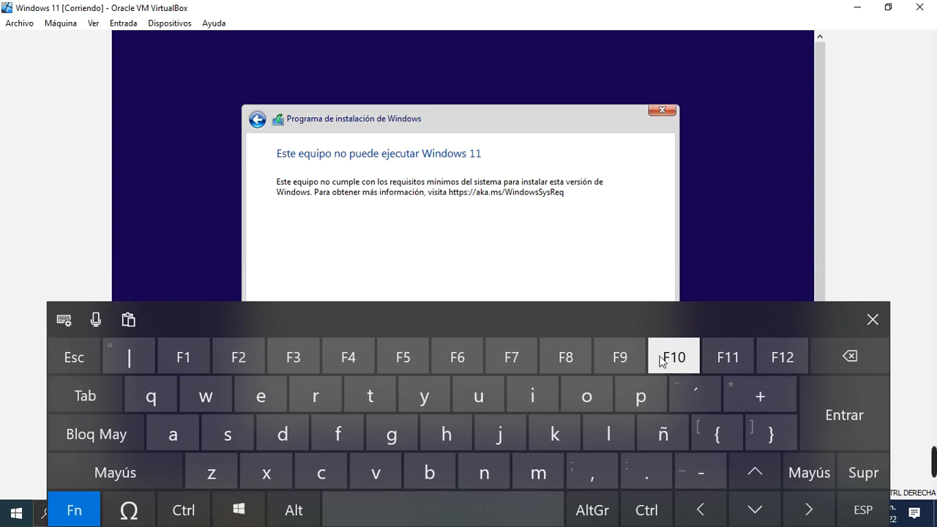
left_click(862, 323)
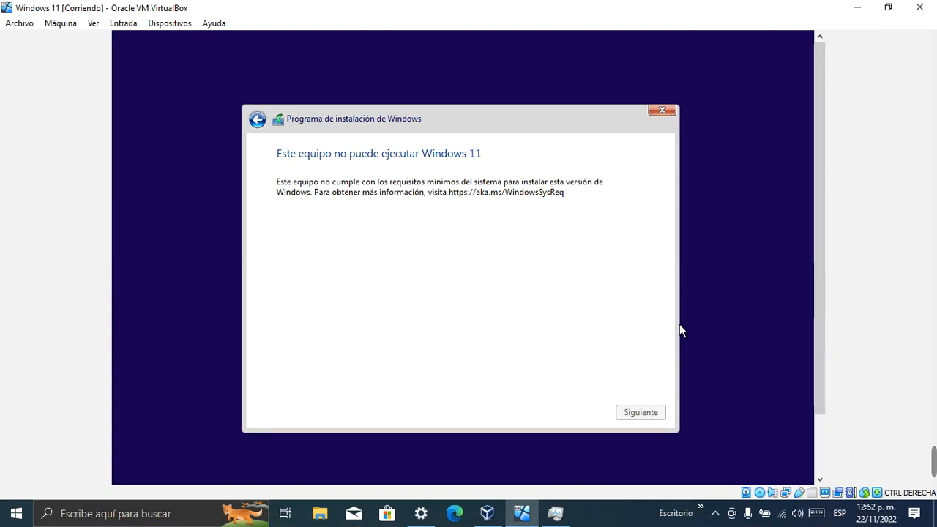
- Open a command prompt within Windows setup, run Regedit and maximize the Registry Editor
key("shift+F10")
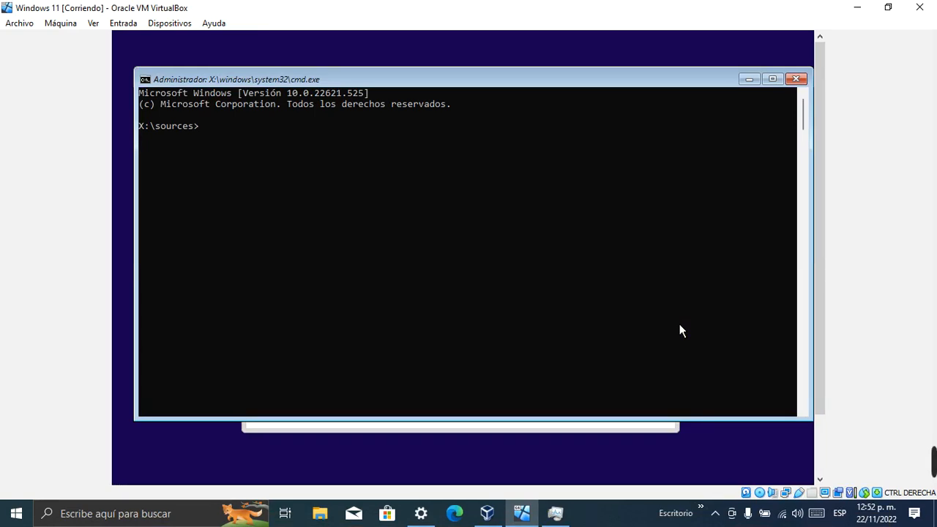
type("R")
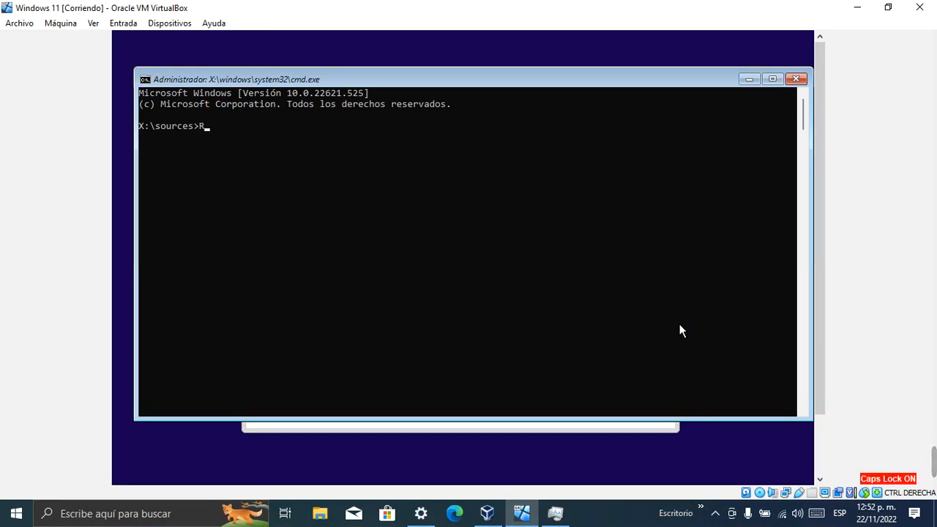
type("egedit")
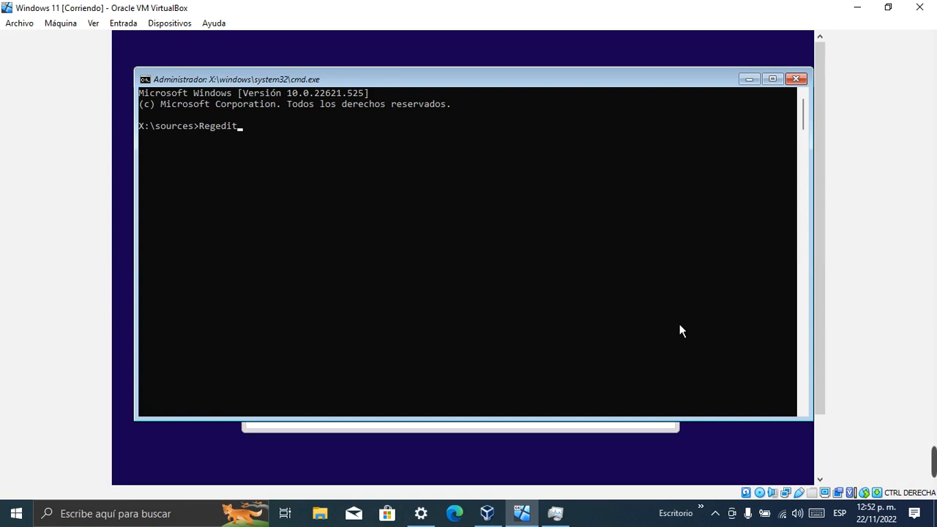
key("Return")
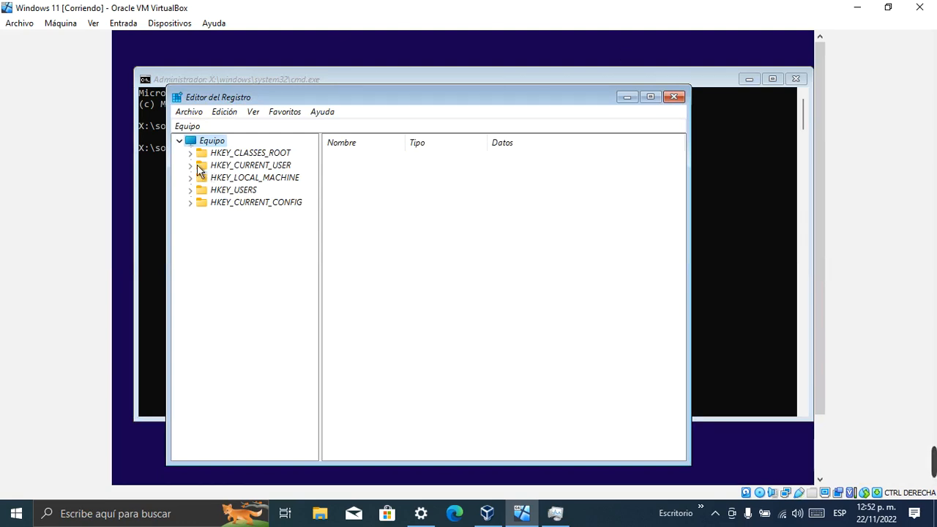
left_click(650, 98)
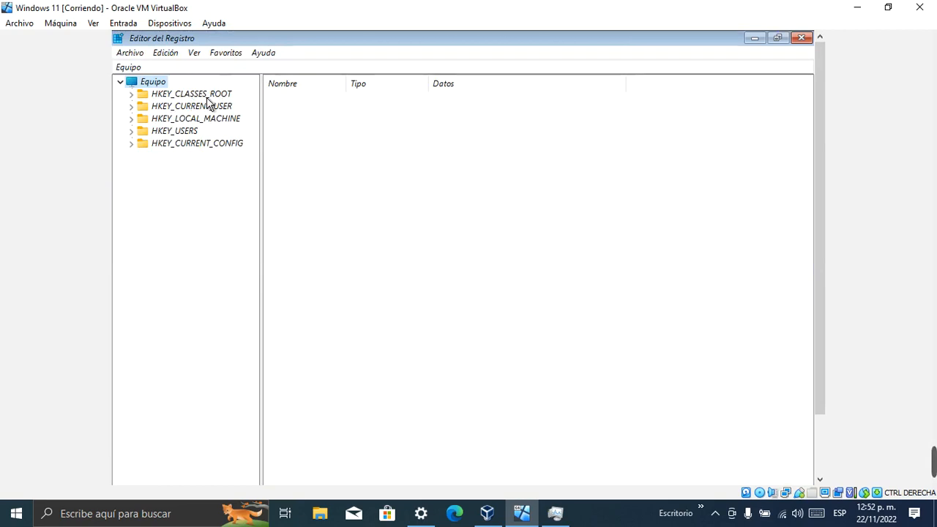
- Create a new key named labConfig under HKEY_LOCAL_MACHINE\SYSTEM\Setup and select it
left_click(132, 119)
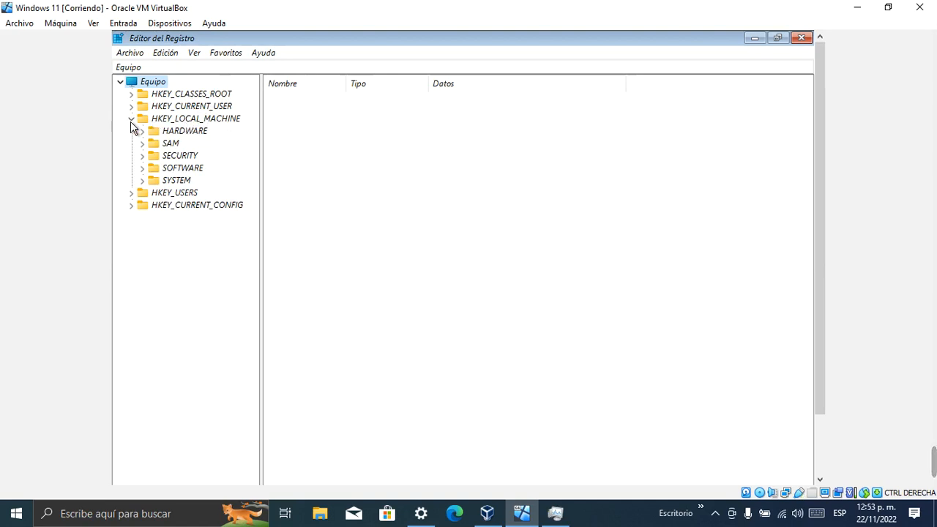
left_click(143, 181)
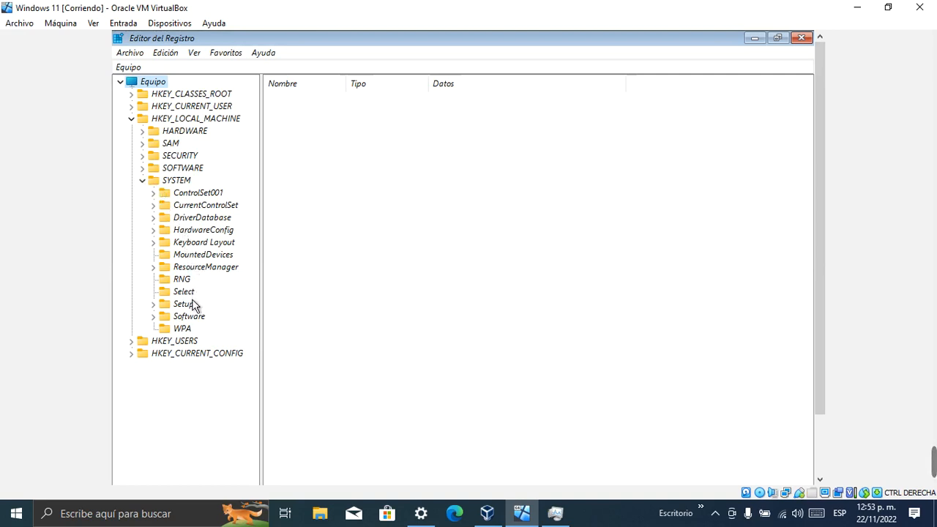
left_click(154, 305)
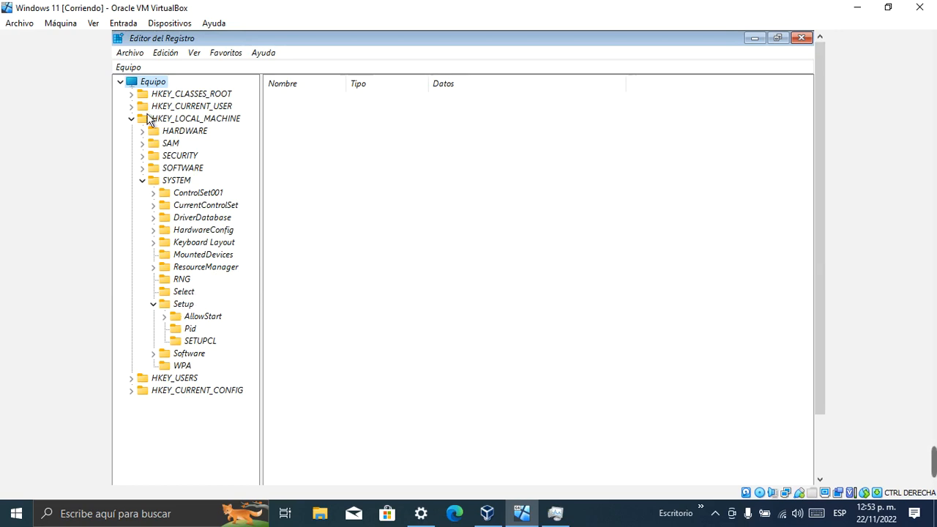
right_click(176, 308)
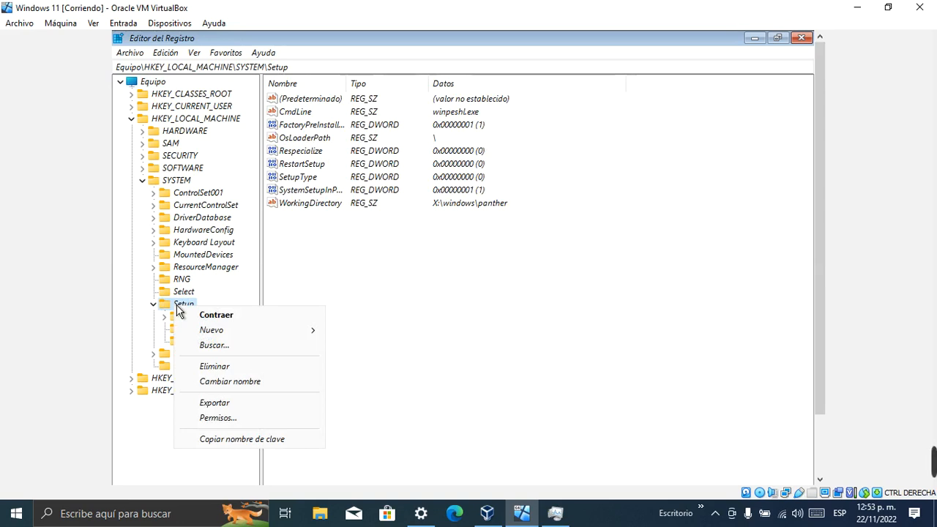
mouse_move(226, 331)
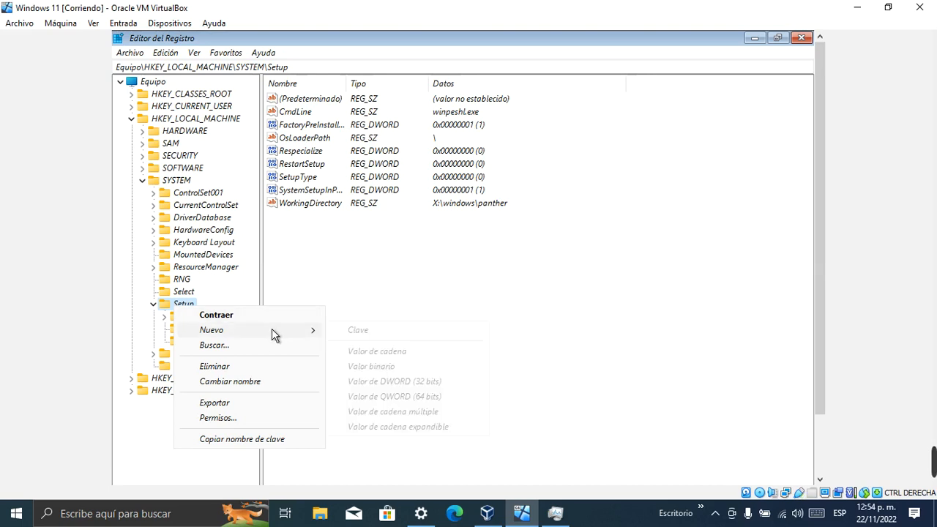
left_click(391, 337)
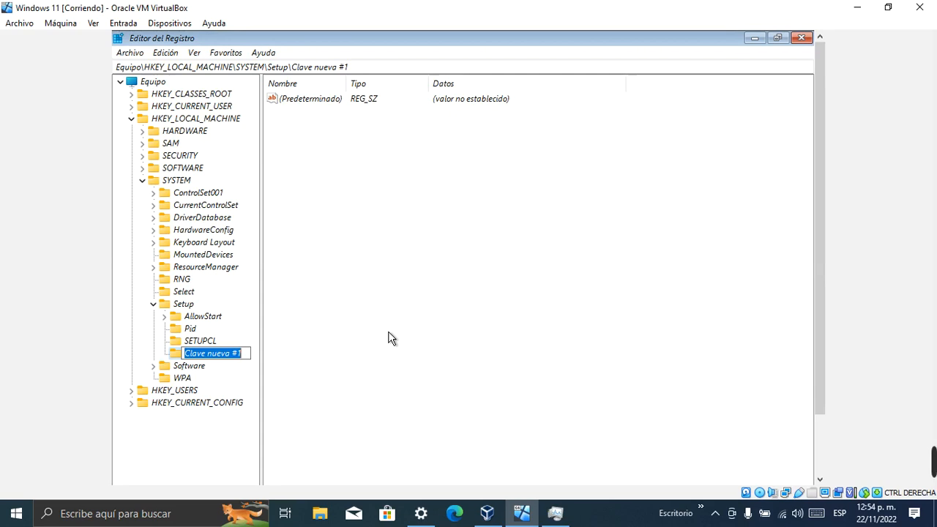
type("lab")
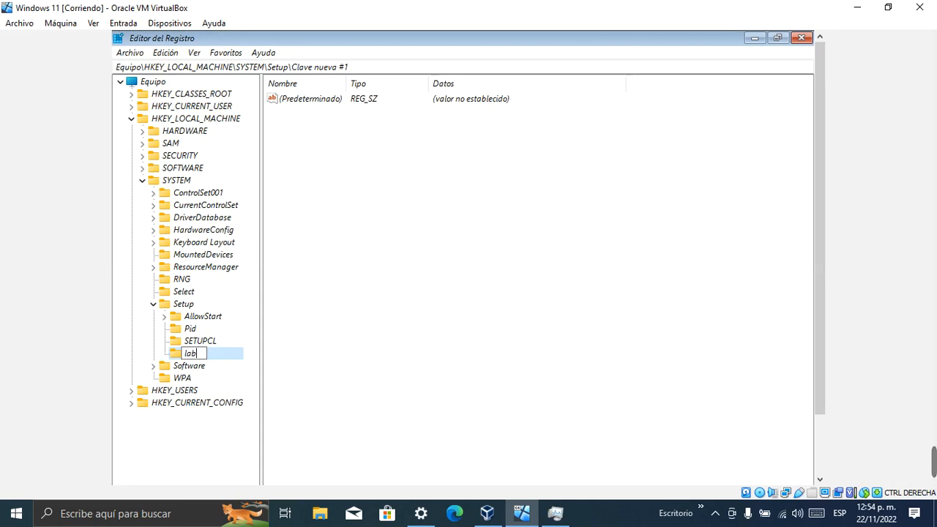
type("Config")
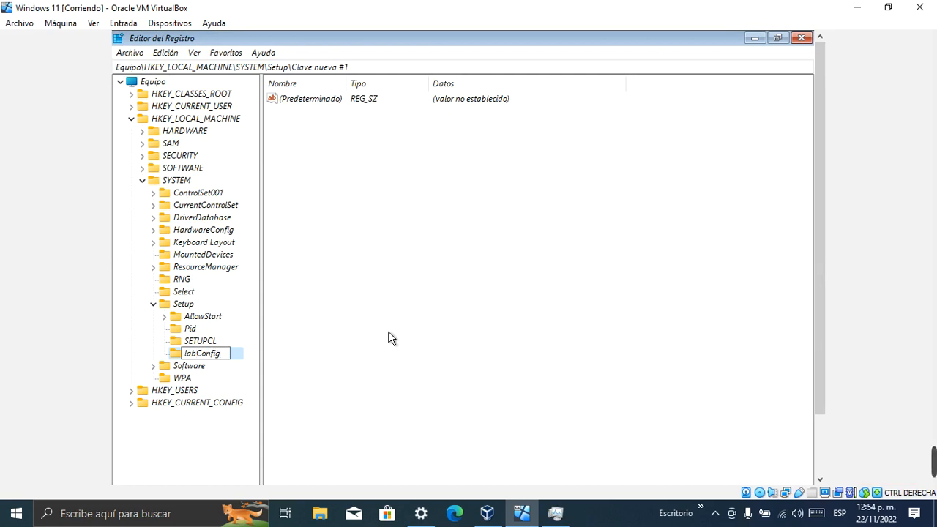
left_click(341, 317)
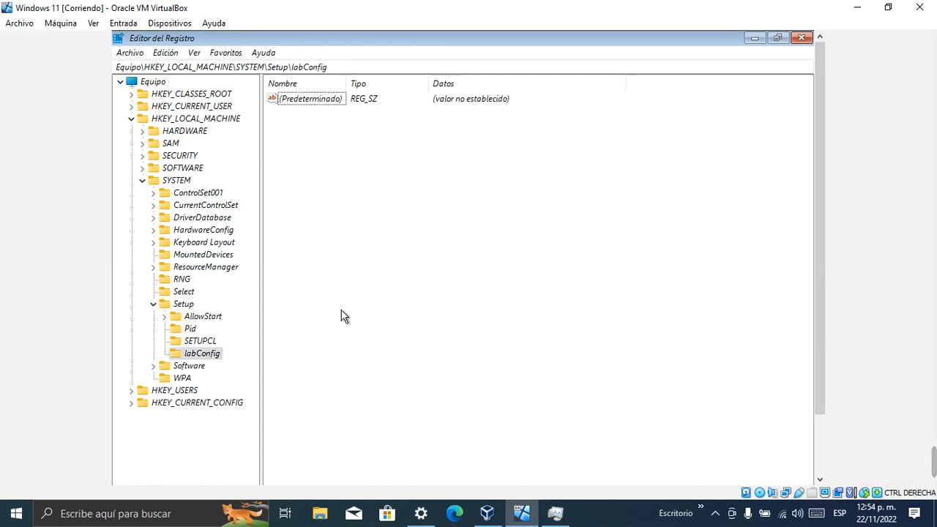
left_click(188, 355)
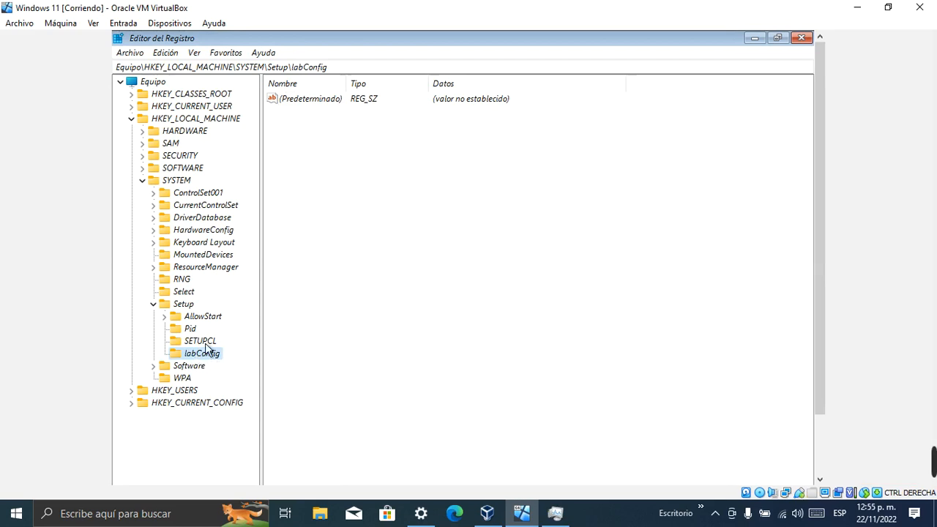
- Create a new 32-bit DWORD value in the labConfig key and enter the name BybassTPMCheck
left_click(203, 341)
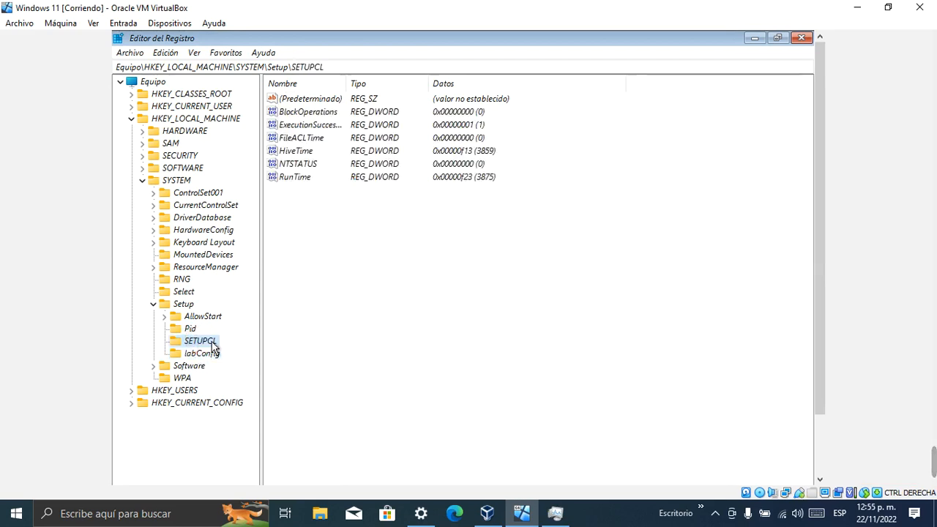
left_click(209, 356)
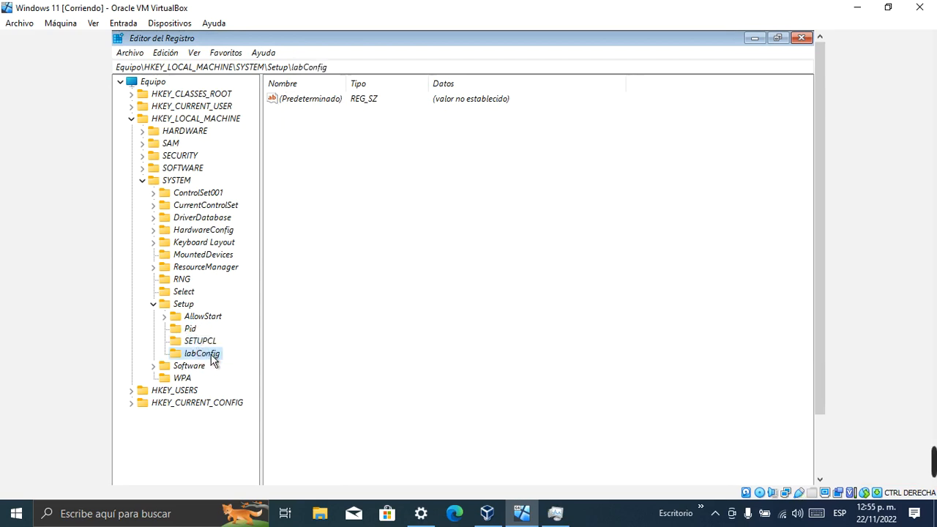
left_click(404, 176)
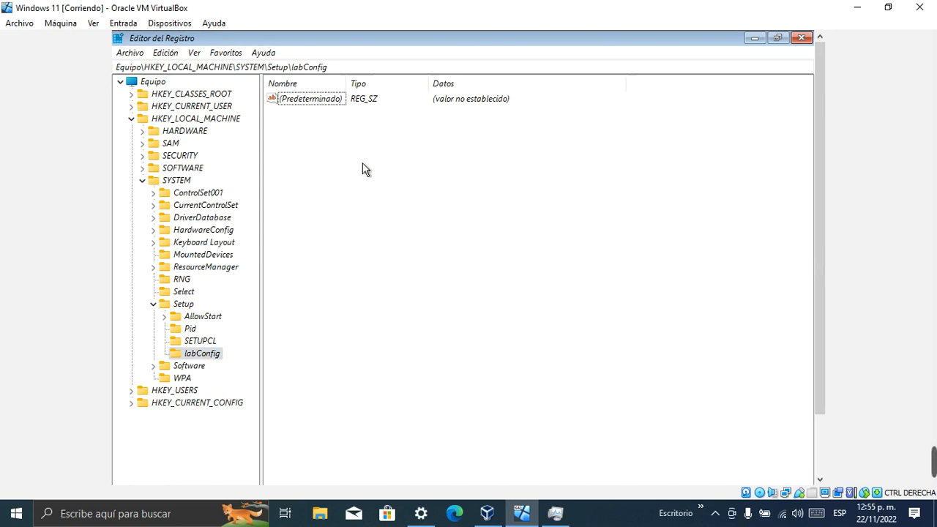
right_click(294, 132)
mouse_move(328, 140)
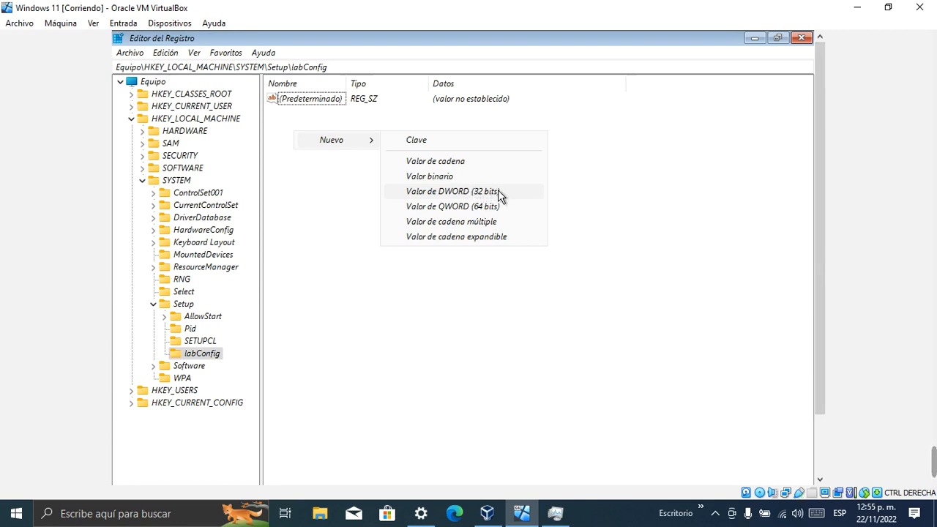
left_click(454, 191)
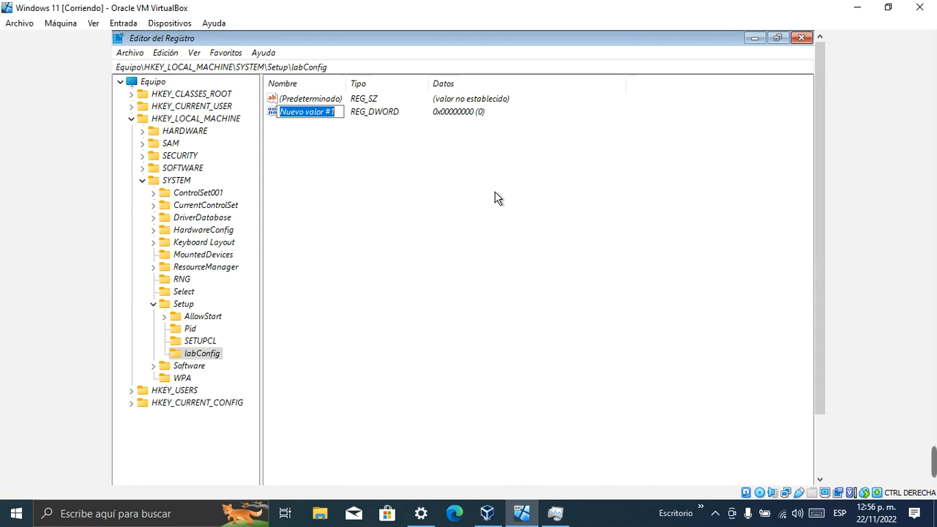
type("Bybass")
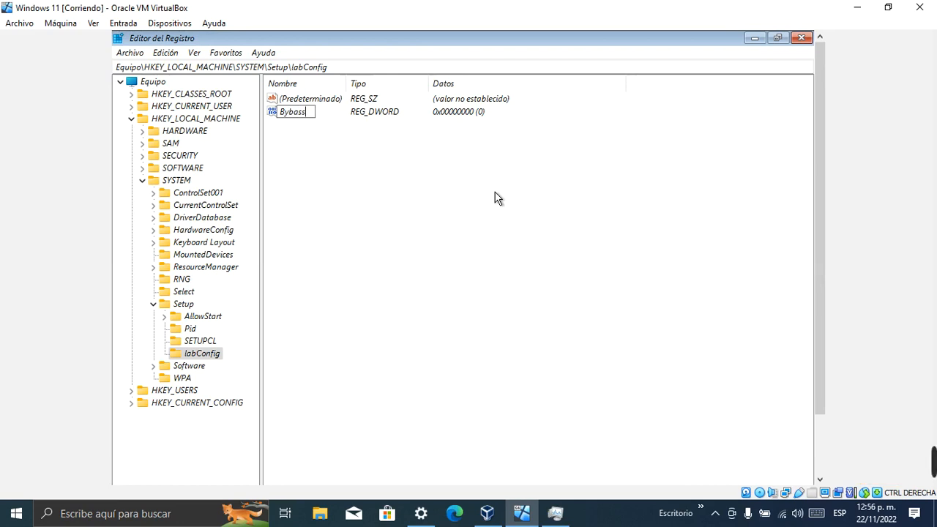
key("Caps_Lock")
type("TPM")
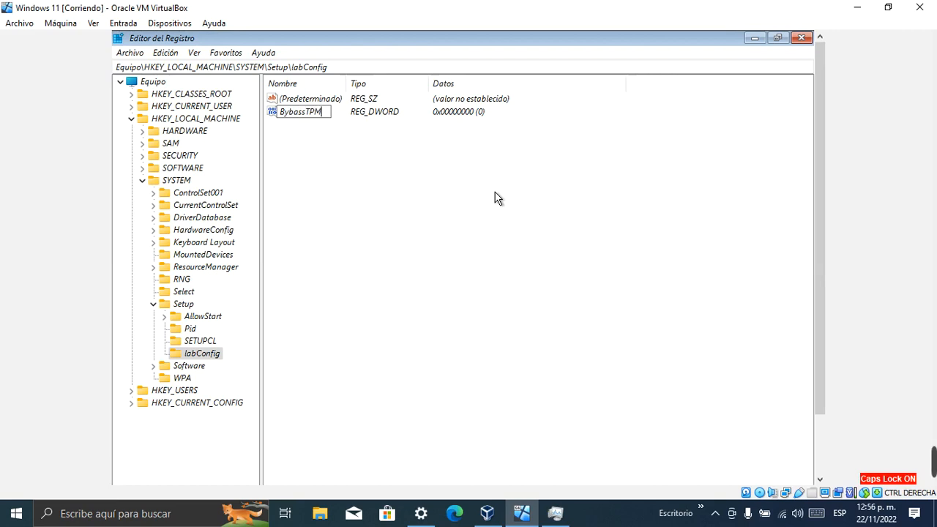
key("Caps_Lock")
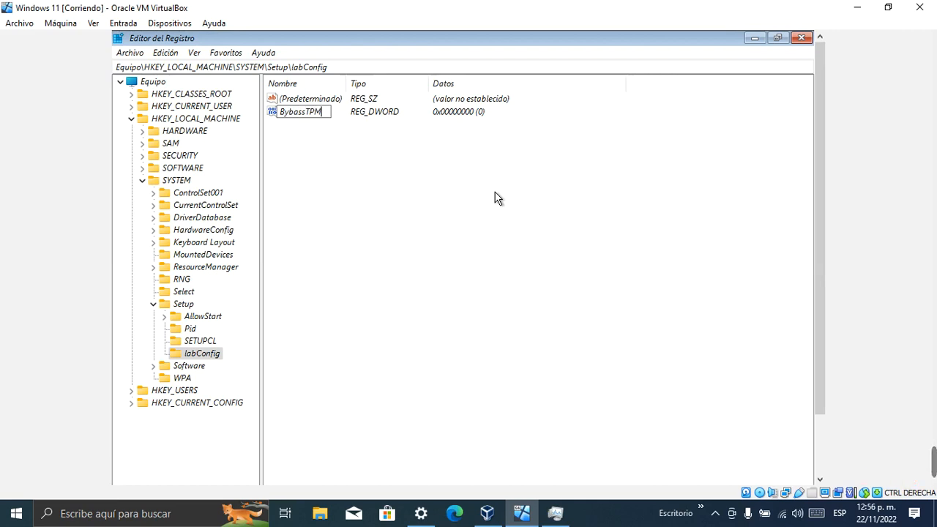
key("Caps_Lock")
type("C")
key("Caps_Lock")
type("he")
key("BackSpace")
key("BackSpace")
type("heck")
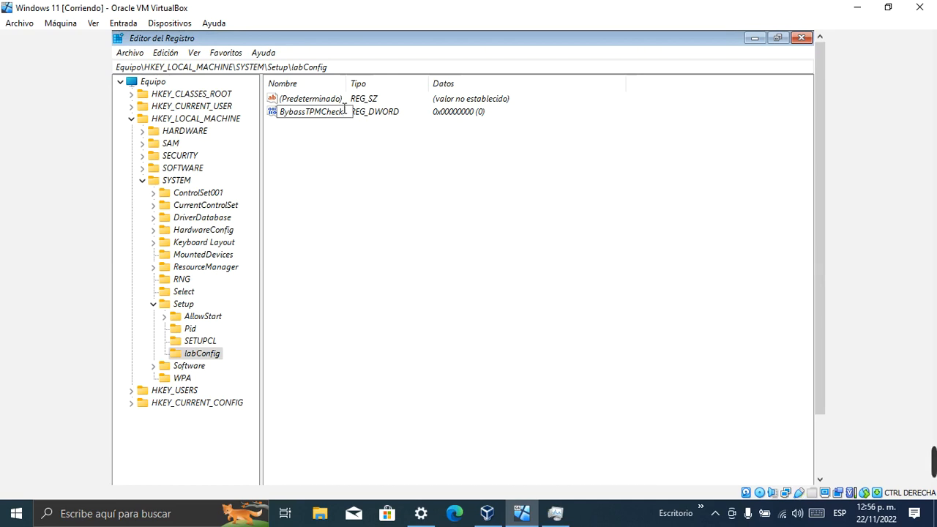
- Copy the full name of the new DWORD value and finish naming it
left_click_drag(344, 111, 277, 111)
key("ctrl+c")
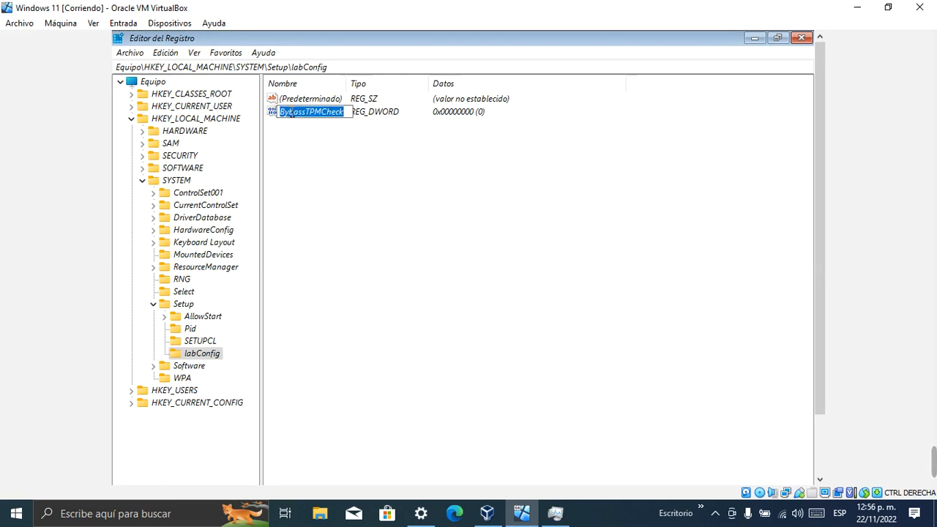
right_click(293, 117)
left_click(342, 159)
left_click(349, 169)
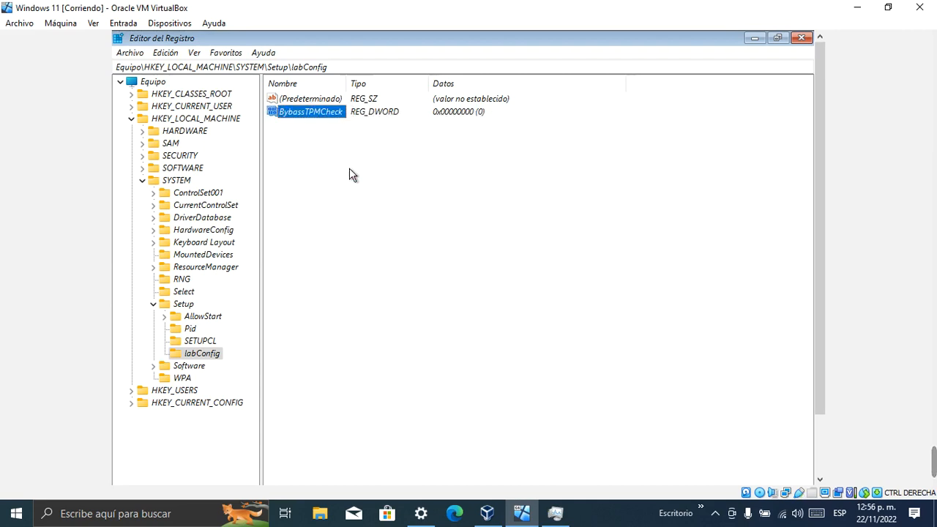
- Set the data of the BybassTPMCheck value to 1 in hexadecimal base
double_click(301, 111)
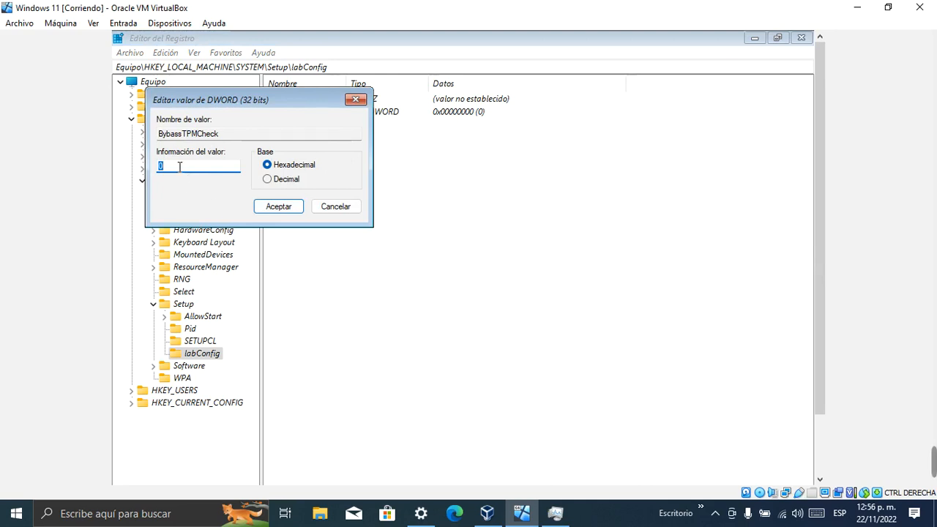
left_click(168, 166)
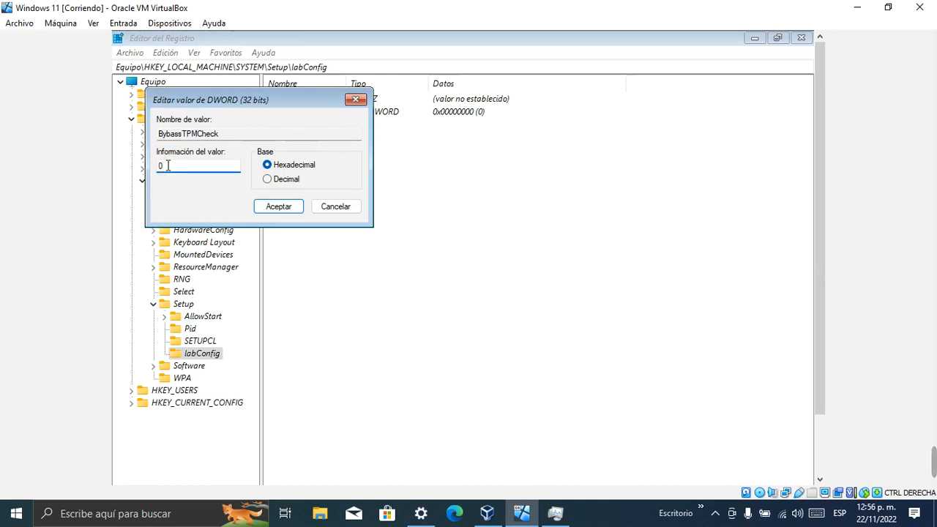
key("BackSpace")
type("1")
left_click(282, 207)
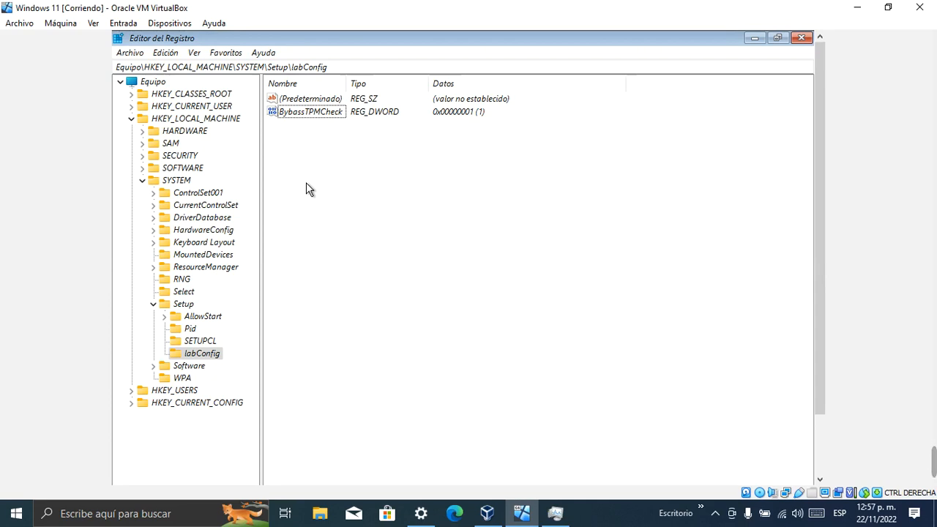
- Add a second 32-bit DWORD value to labConfig, paste the copied name and edit it to Bypass
right_click(295, 153)
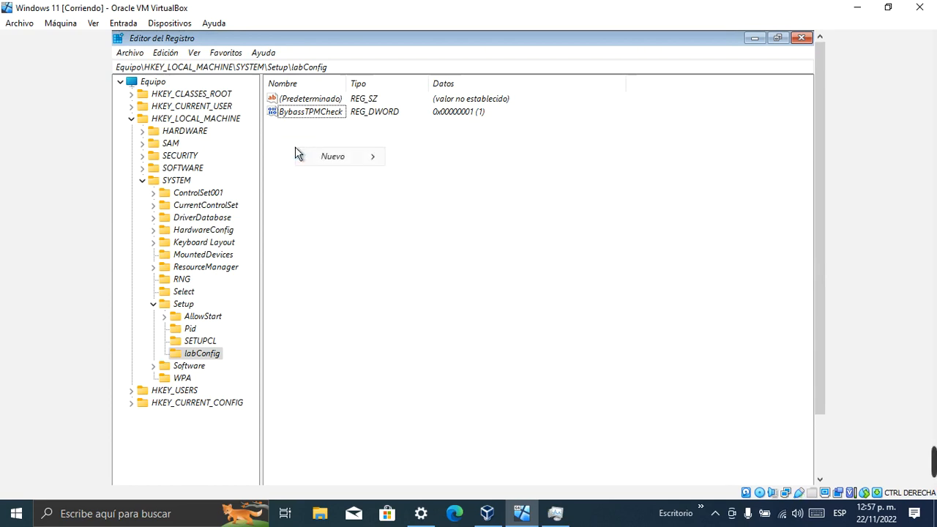
mouse_move(331, 159)
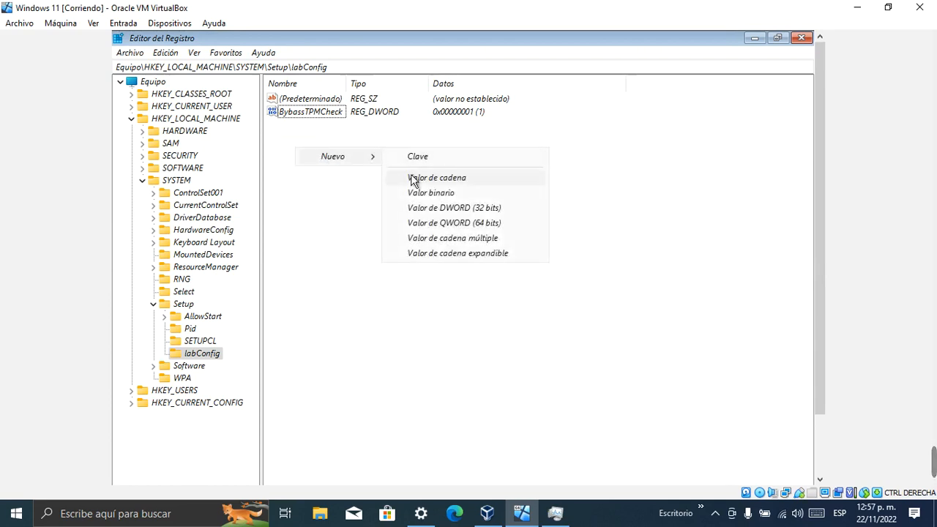
left_click(449, 209)
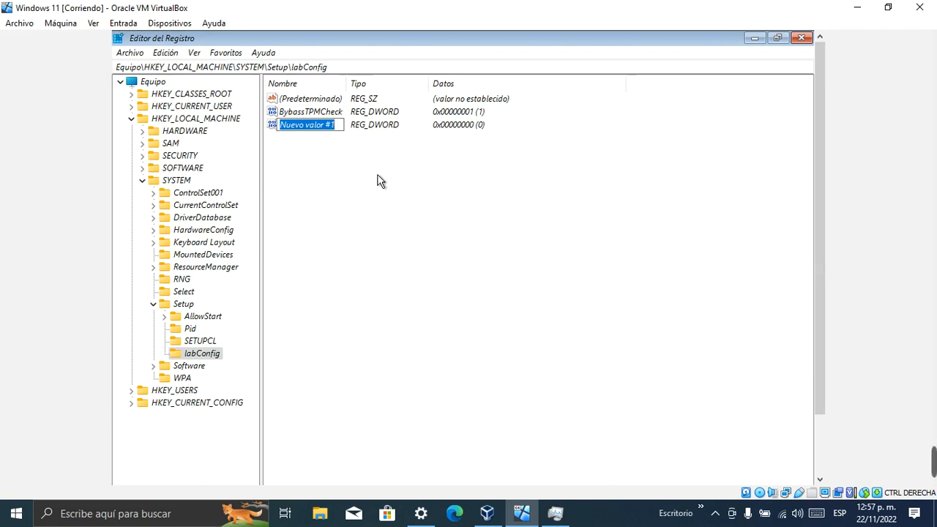
key("ctrl+v")
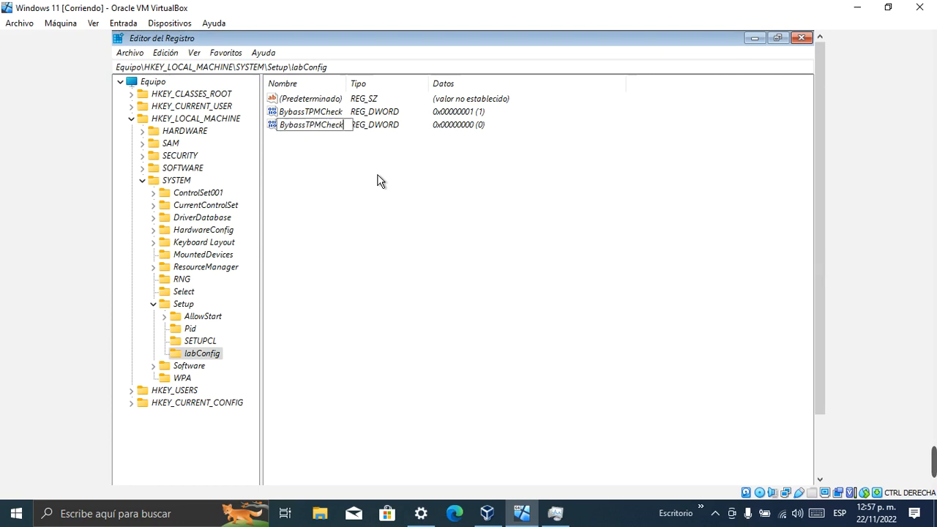
key("BackSpace")
key("BackSpace")
key("BackSpace")
key("BackSpace")
key("BackSpace")
key("BackSpace")
key("BackSpace")
key("BackSpace")
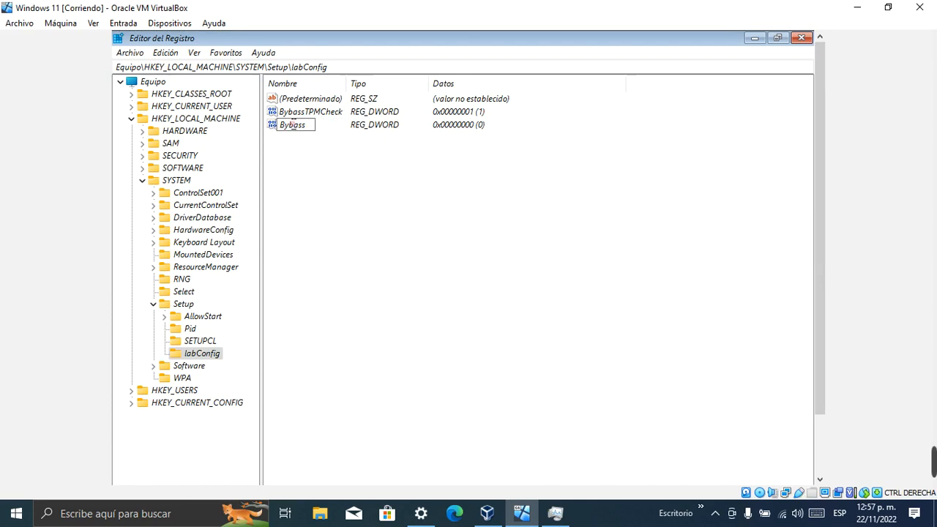
left_click(294, 124)
key("BackSpace")
type("p")
left_click(316, 113)
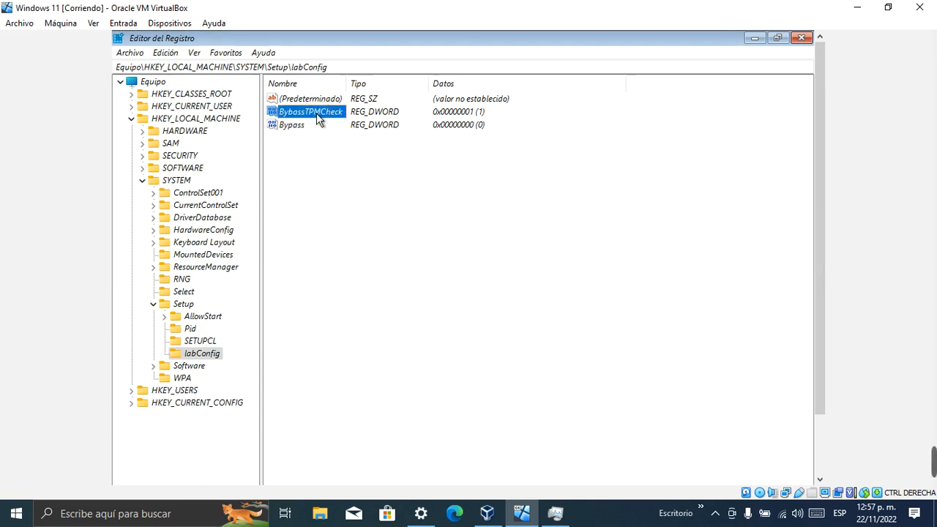
right_click(313, 110)
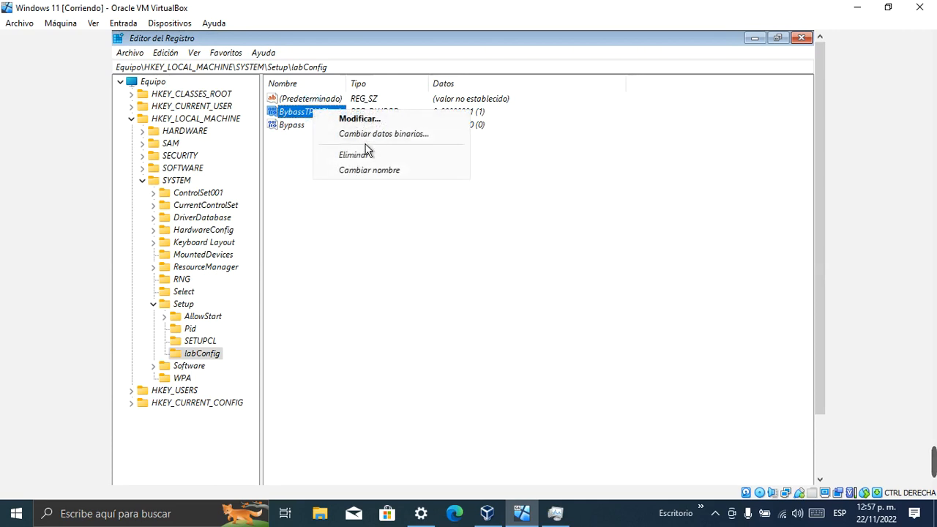
left_click(360, 119)
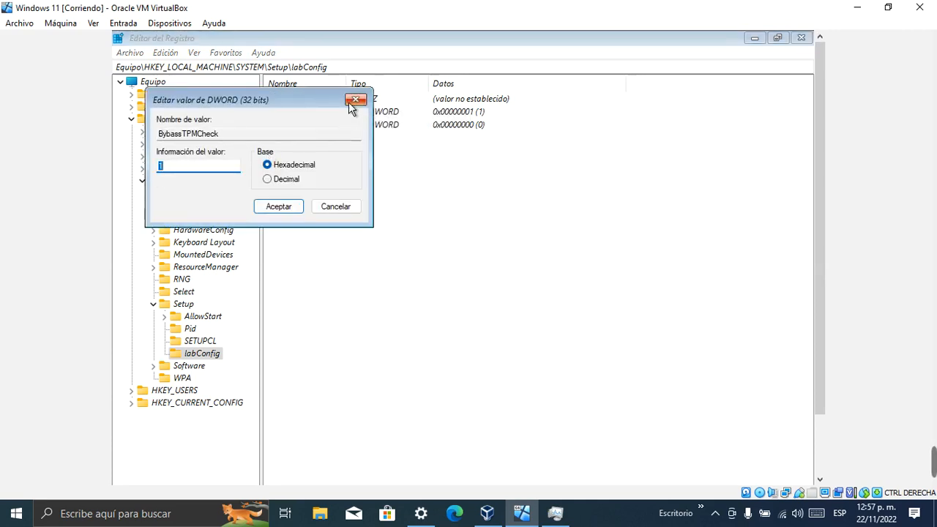
left_click(350, 102)
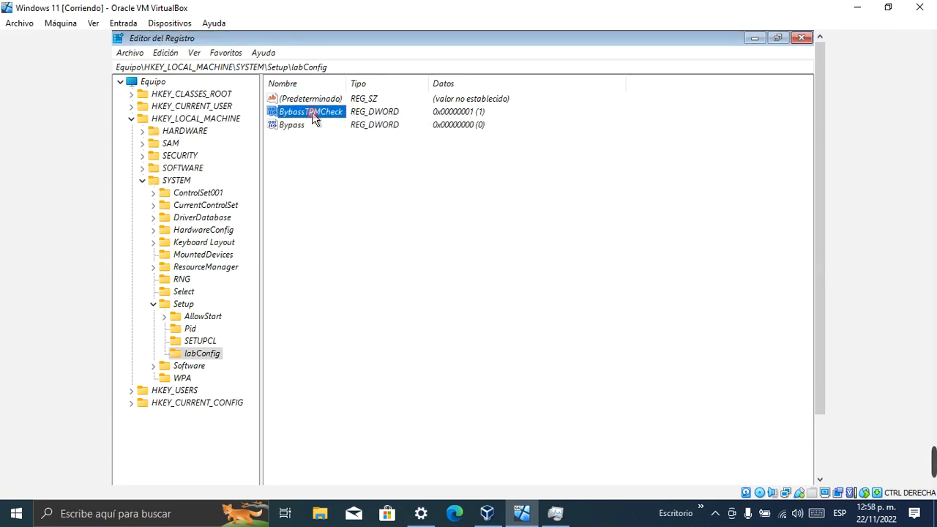
- Correct the misspelled name of the TPM check value to BypassTPMCheck
right_click(313, 117)
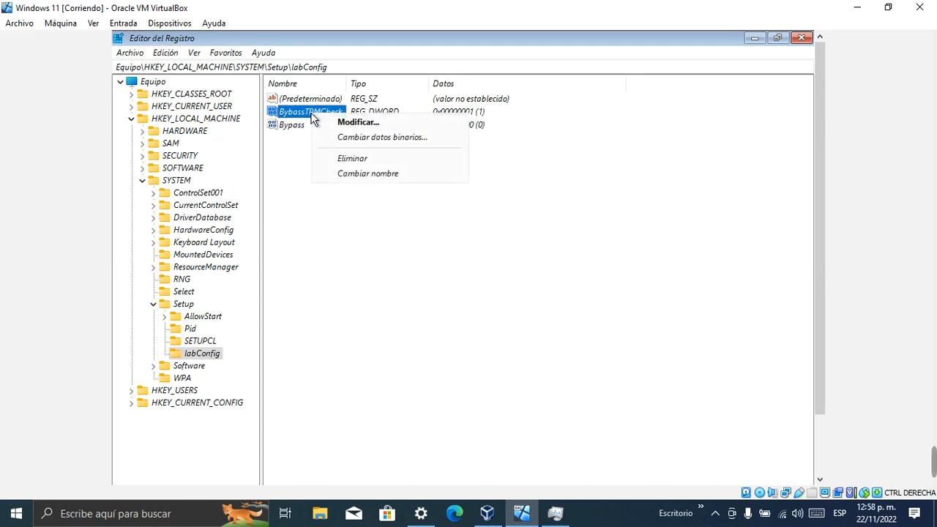
left_click(370, 172)
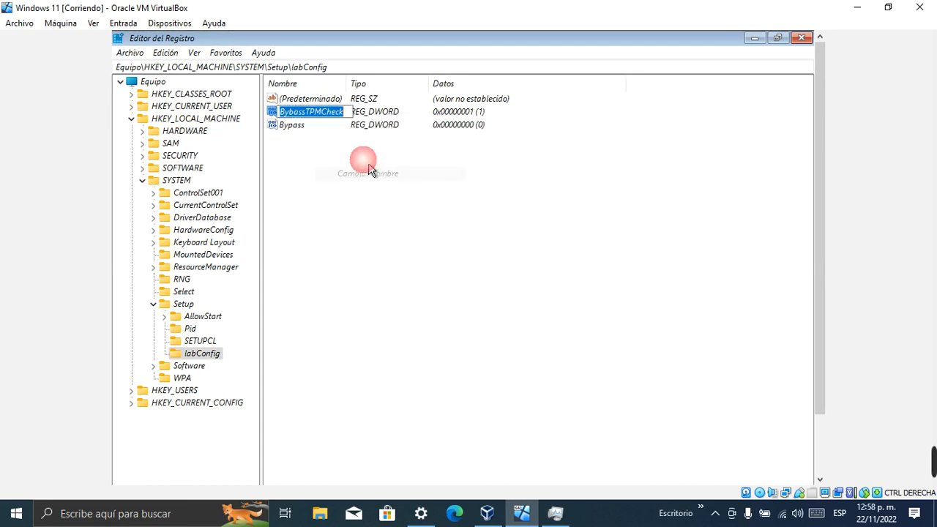
left_click(300, 113)
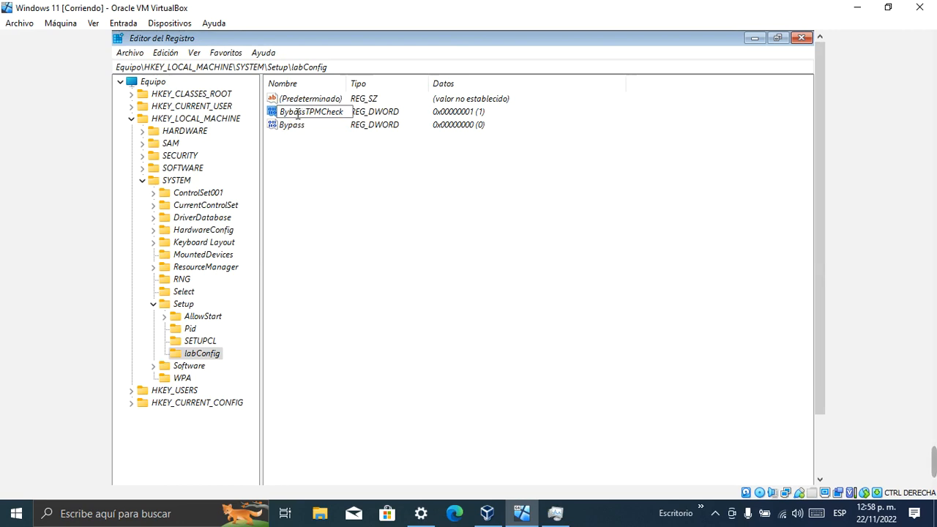
key("BackSpace")
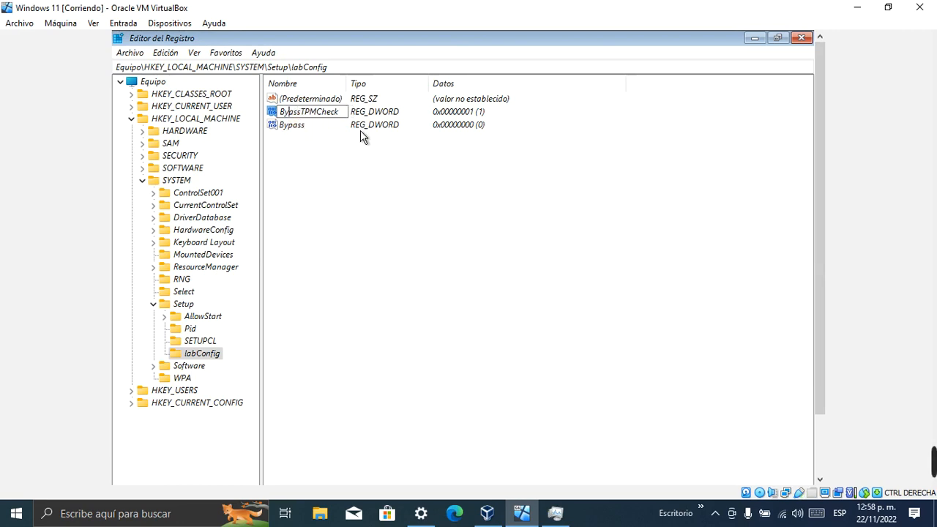
type("p")
key("Return")
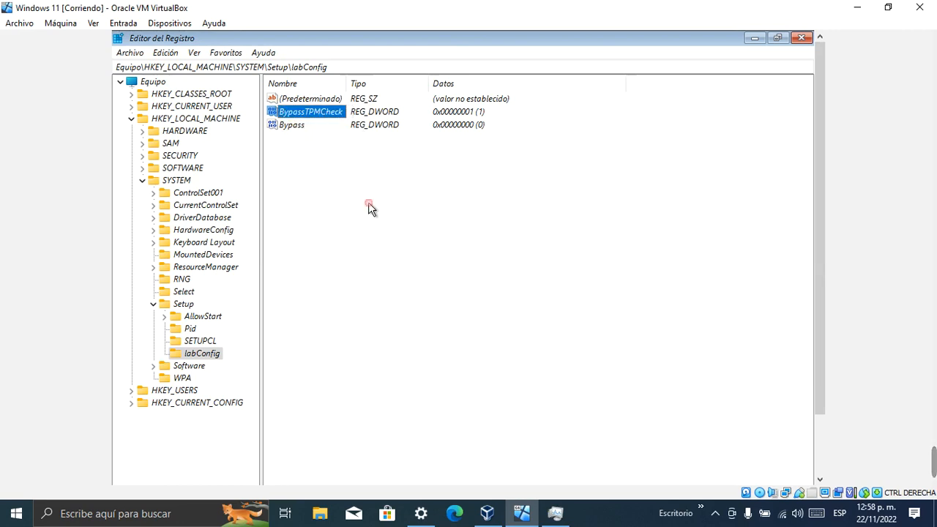
- Rename the Bypass DWORD value in labConfig to BypassSecureBootCheck
left_click(301, 125)
left_click(304, 126)
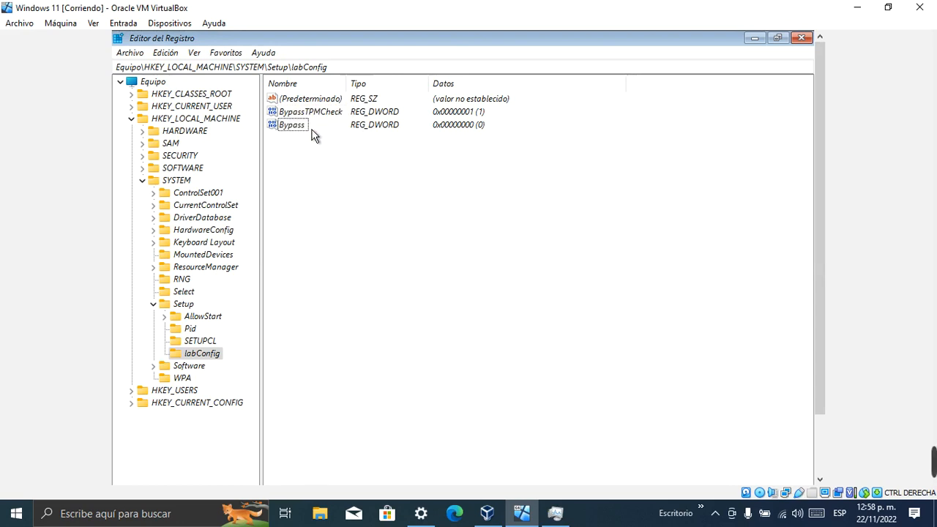
right_click(302, 127)
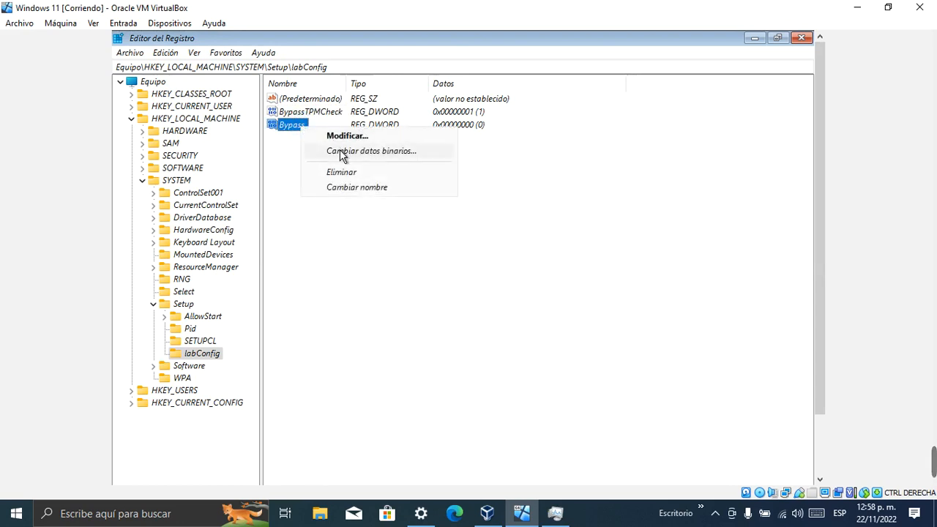
left_click(349, 188)
left_click(357, 150)
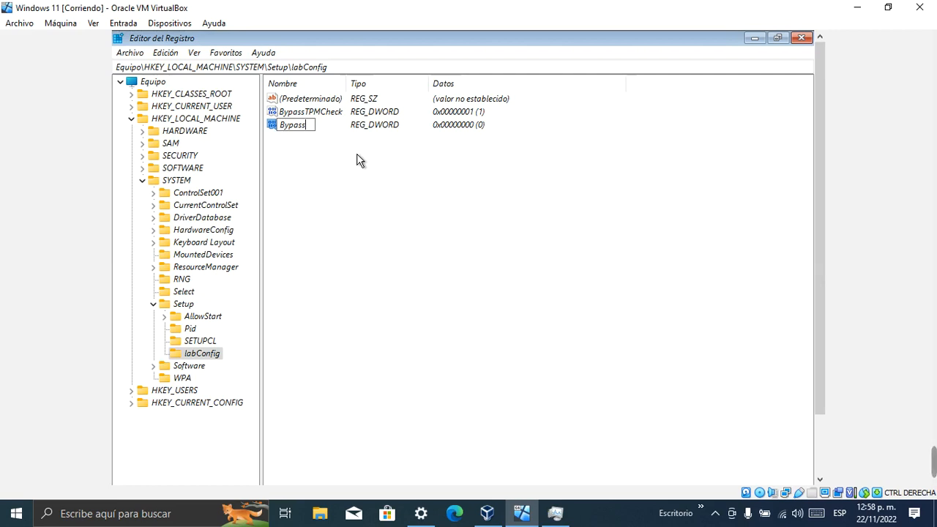
type("Secure")
key("Caps_Lock")
type("BOOT")
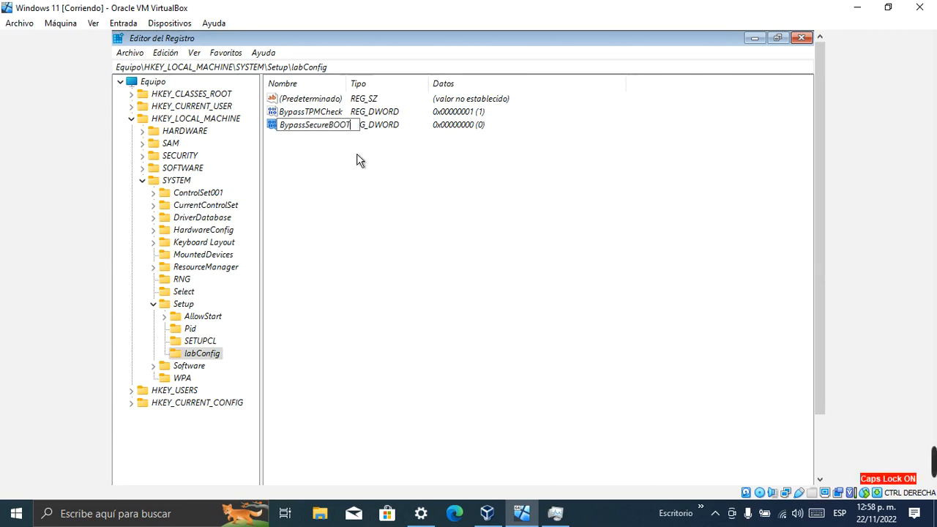
key("BackSpace")
key("BackSpace")
key("BackSpace")
key("BackSpace")
key("Caps_Lock")
type("Boot")
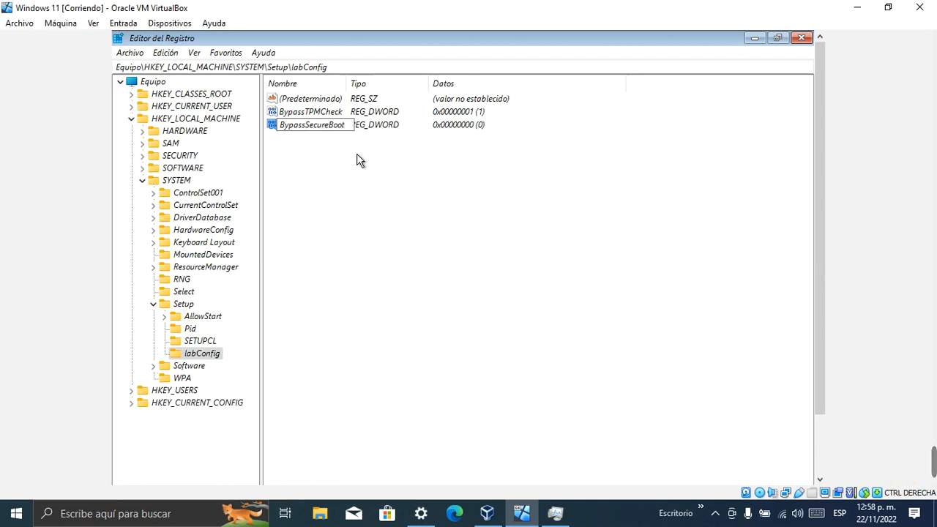
type("Check")
key("Return")
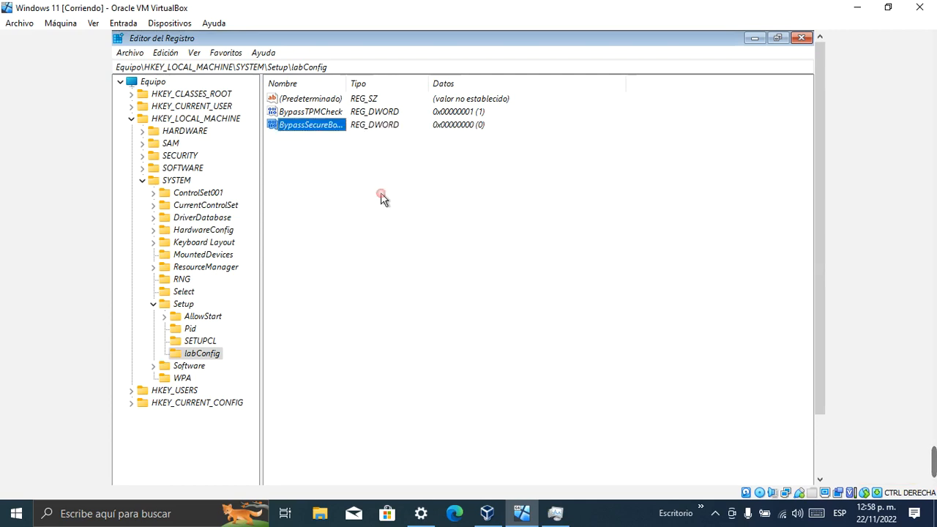
- Set the data of the BypassSecureBootCheck value to 1 in hexadecimal base
double_click(301, 124)
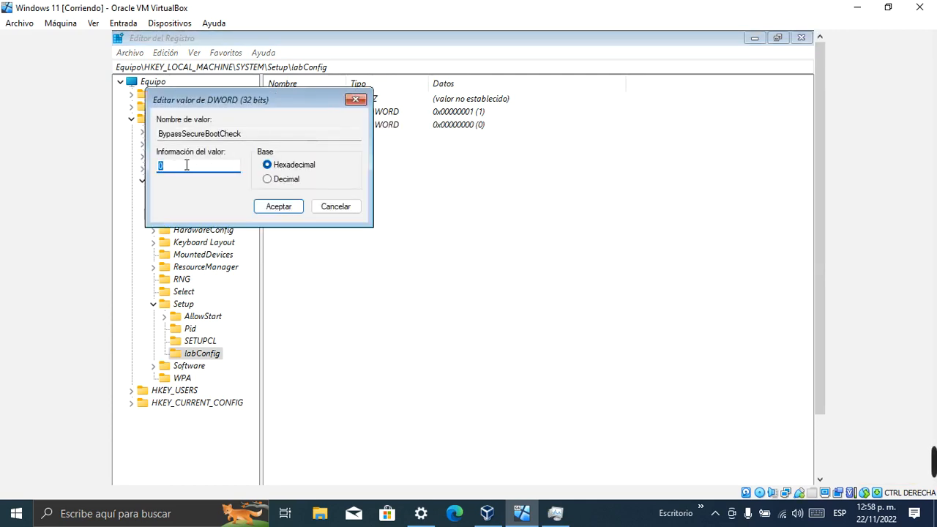
key("BackSpace")
type("1")
left_click(267, 210)
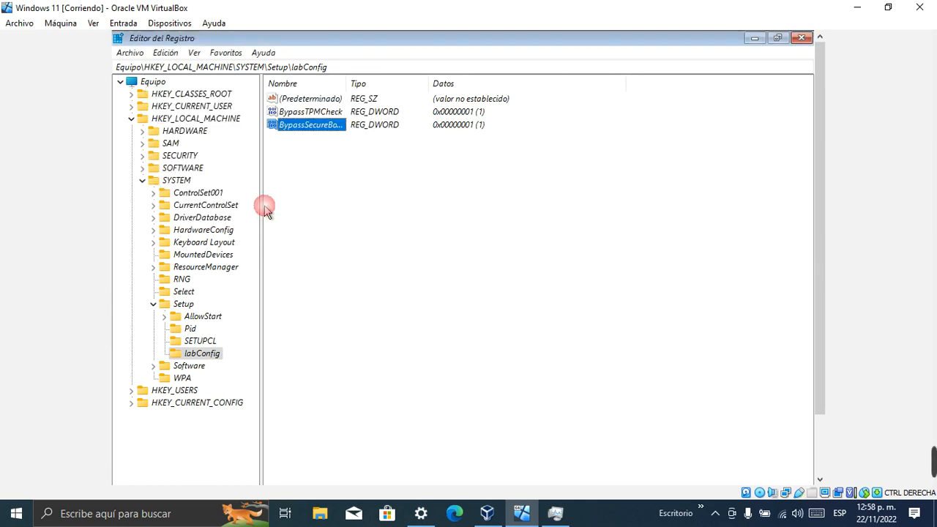
left_click(315, 161)
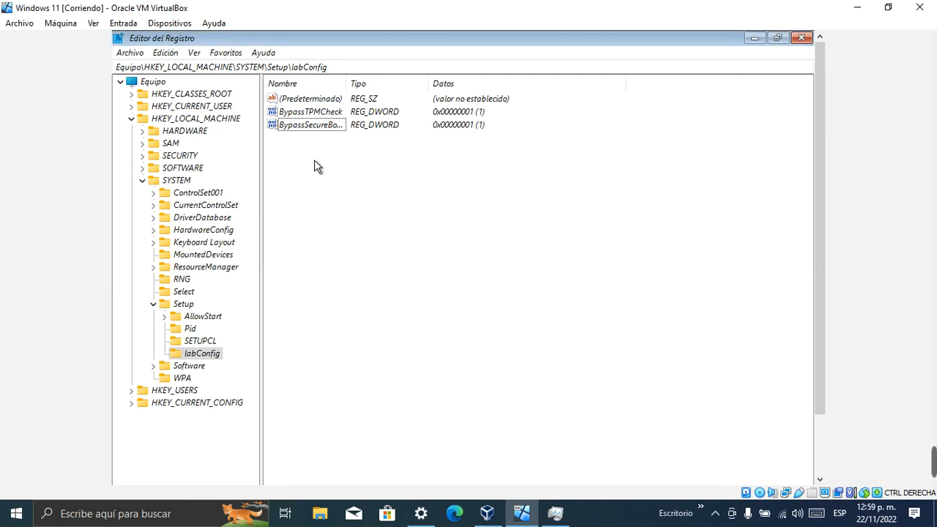
- Copy the name of the BypassTPMCheck value and paste it as the name of a new 32-bit DWORD value in labConfig
left_click(310, 113)
right_click(299, 112)
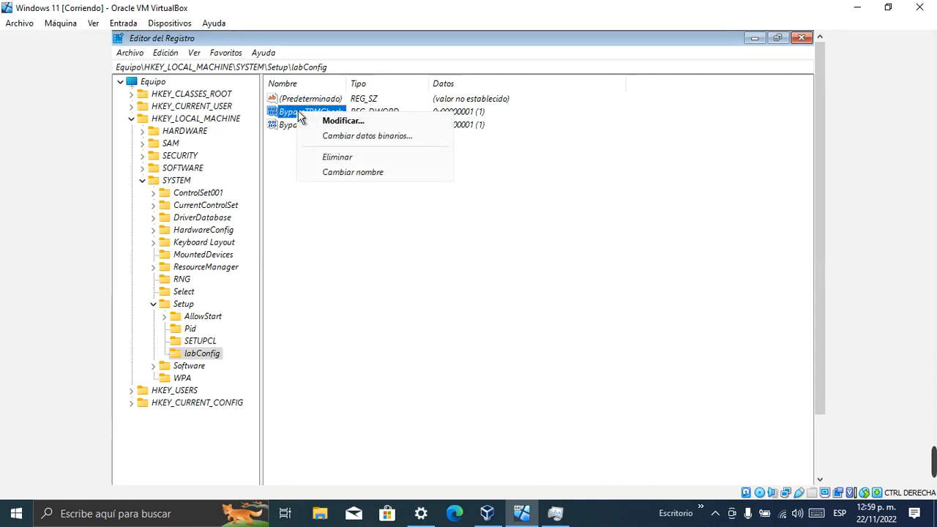
left_click(349, 172)
key("ctrl+c")
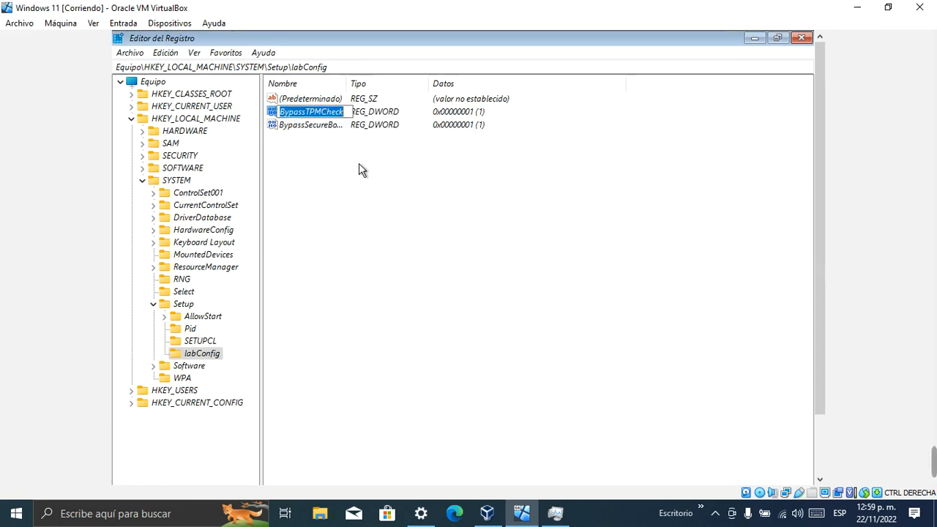
right_click(294, 180)
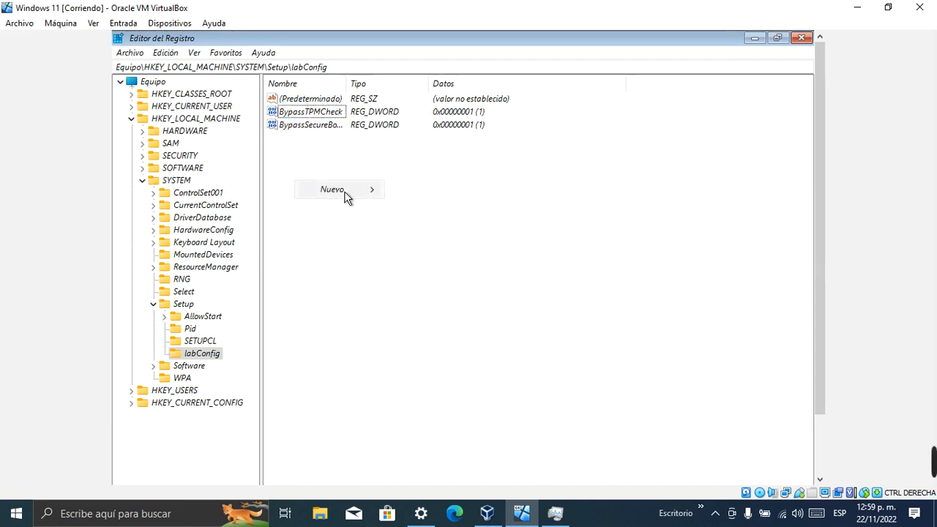
mouse_move(347, 196)
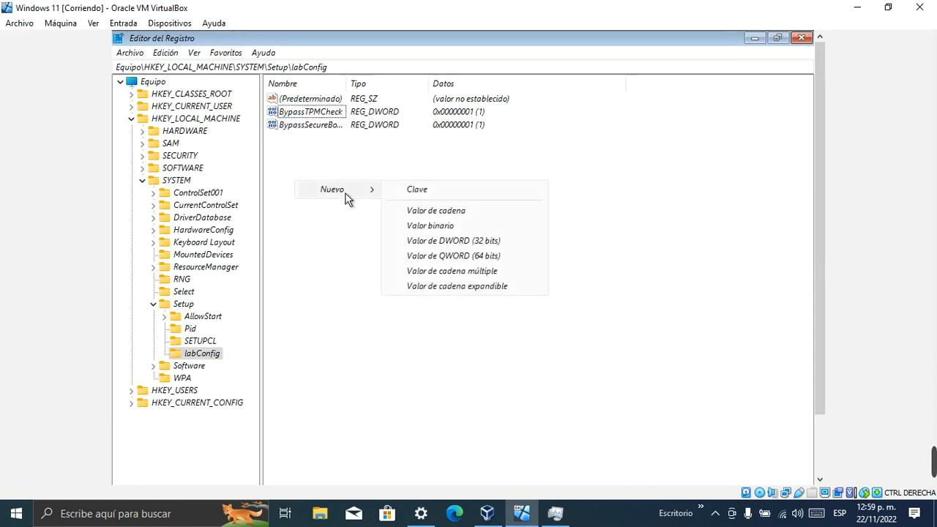
left_click(448, 241)
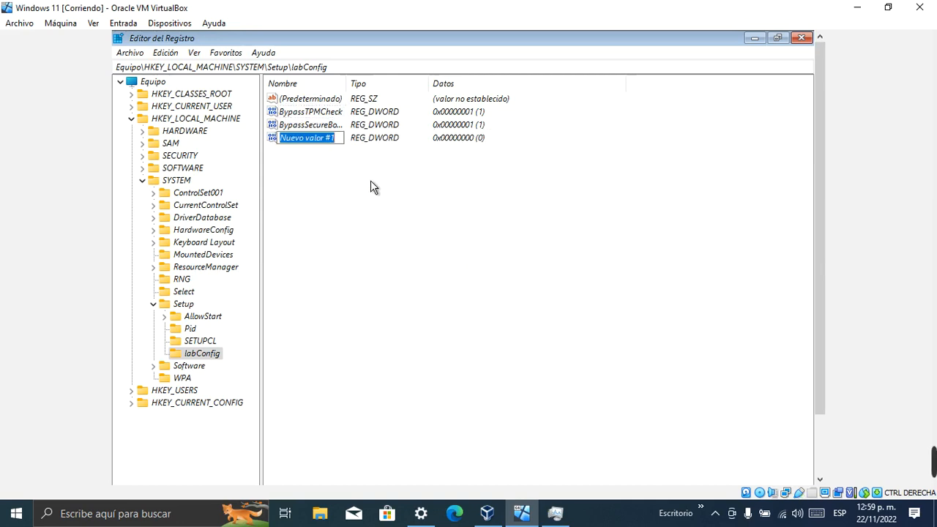
key("ctrl+v")
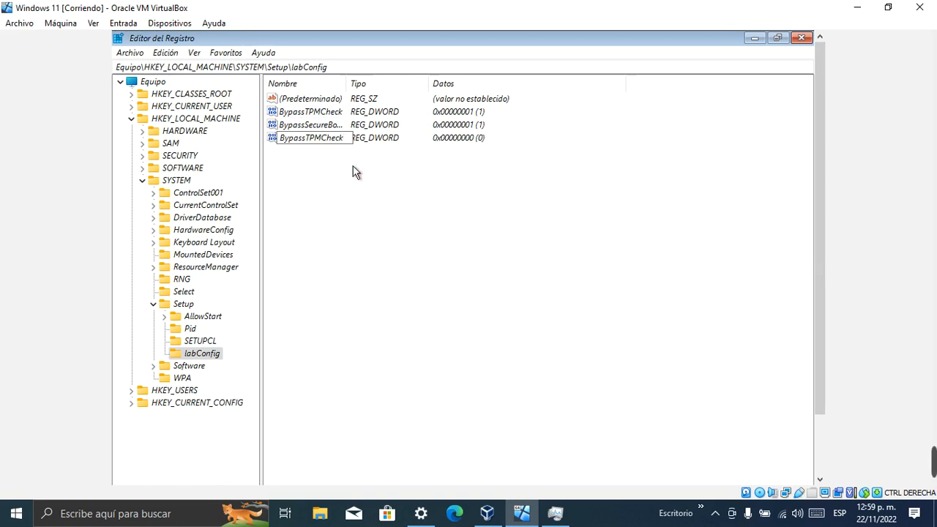
- Replace TPM with RAM in the new DWORD value's name so that it reads BypassRAMCheck
key("BackSpace")
key("BackSpace")
key("BackSpace")
key("Caps_Lock")
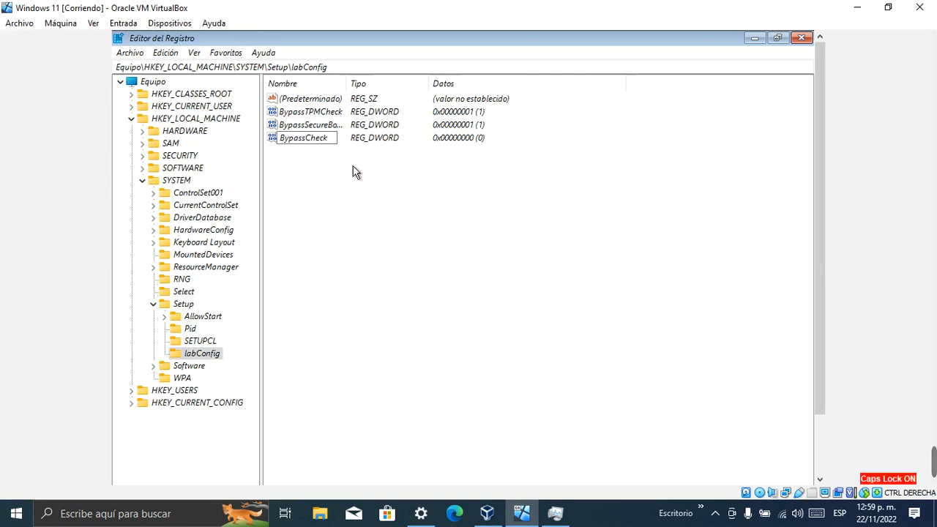
type("ram")
key("BackSpace")
key("BackSpace")
key("BackSpace")
key("Caps_Lock")
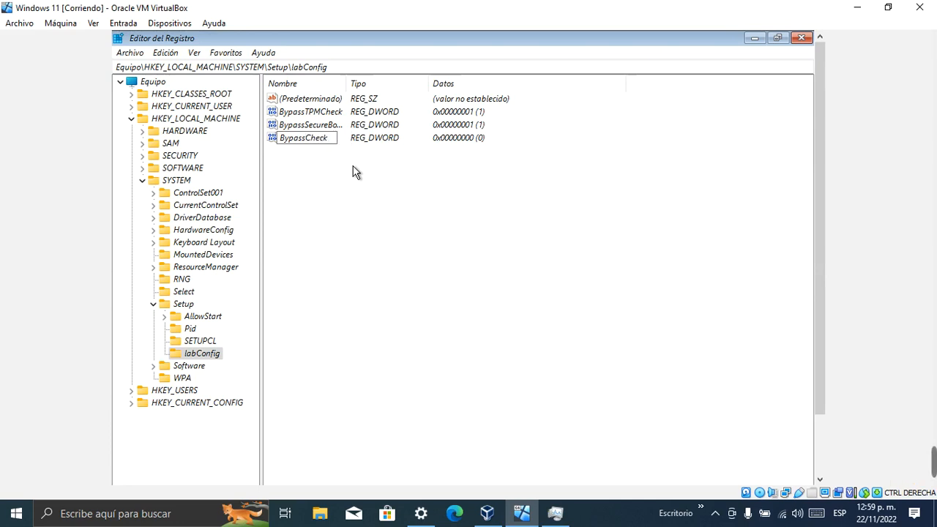
type("RAM")
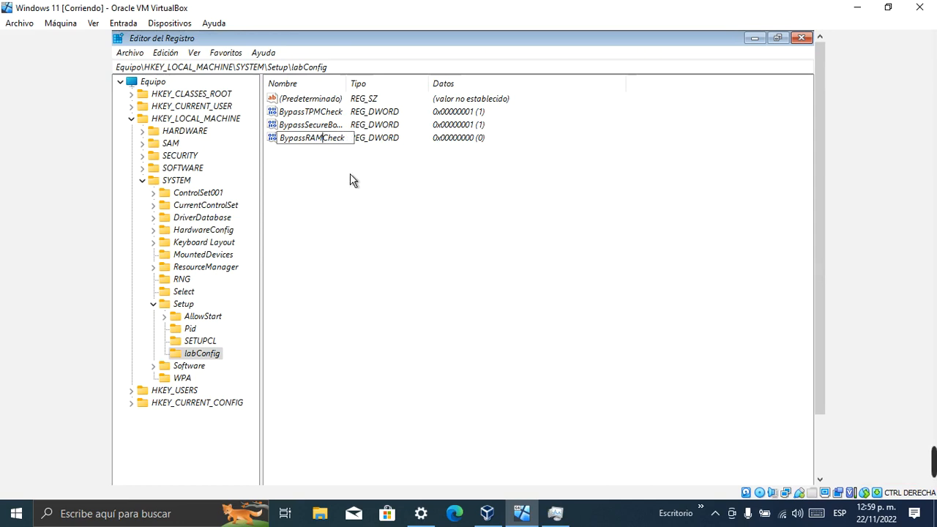
key("Return")
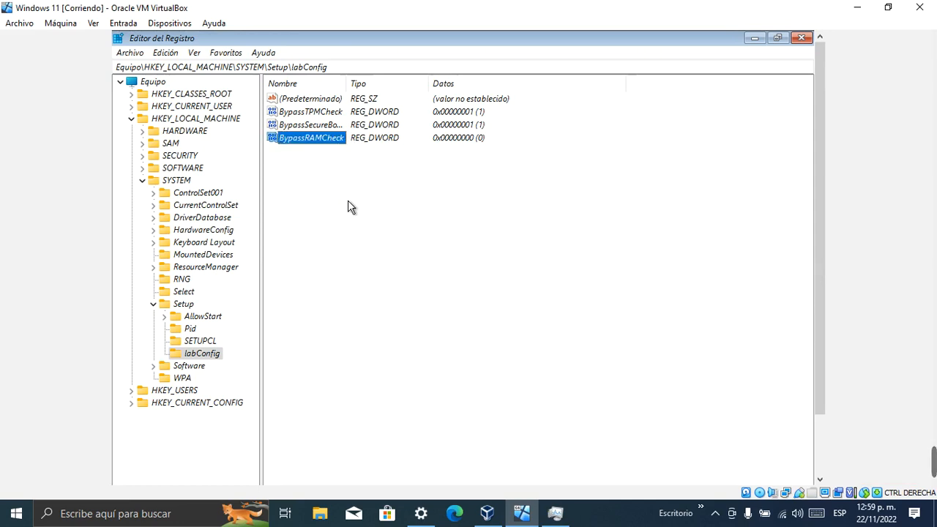
- Set the data of the BypassRAMCheck value to 1 in hexadecimal base
double_click(306, 136)
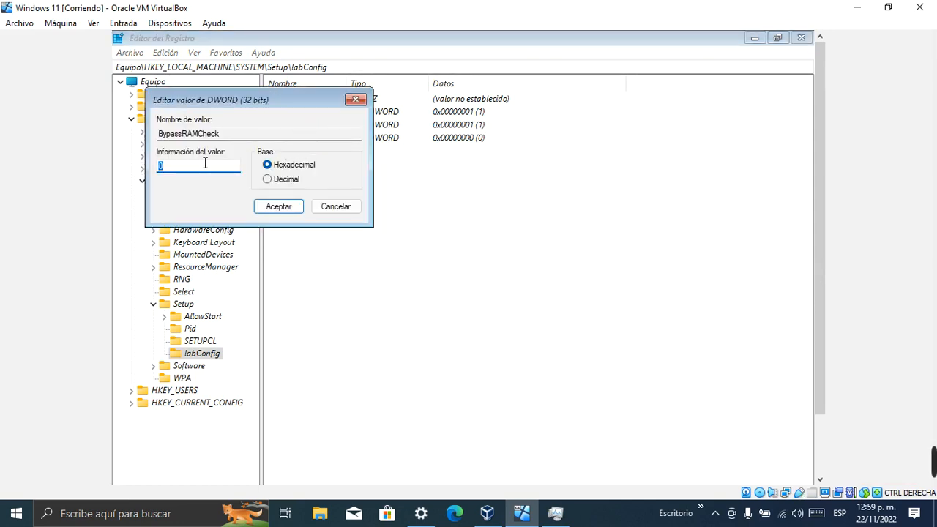
type("1")
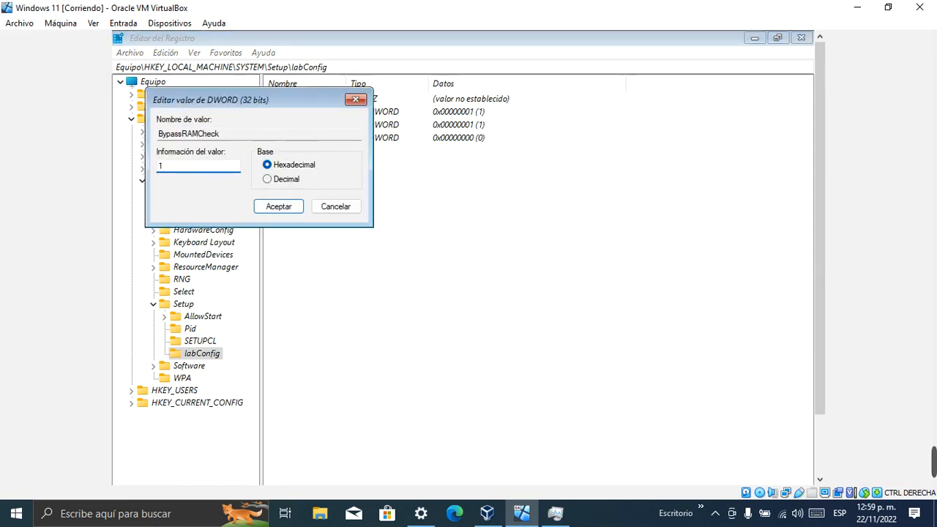
left_click(279, 207)
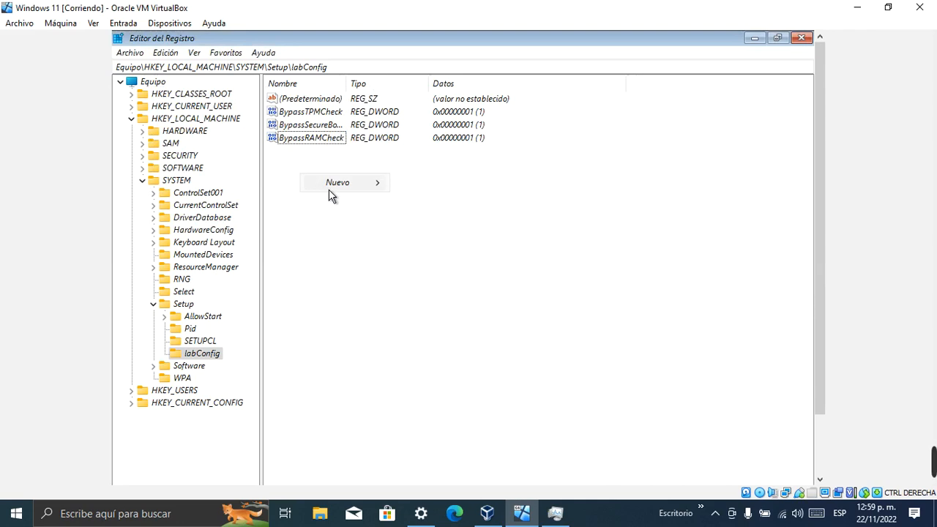
- Add another 32-bit DWORD value to labConfig and name it BypassCPUCheck, adapting the copied TPM check name
mouse_move(333, 192)
left_click(474, 233)
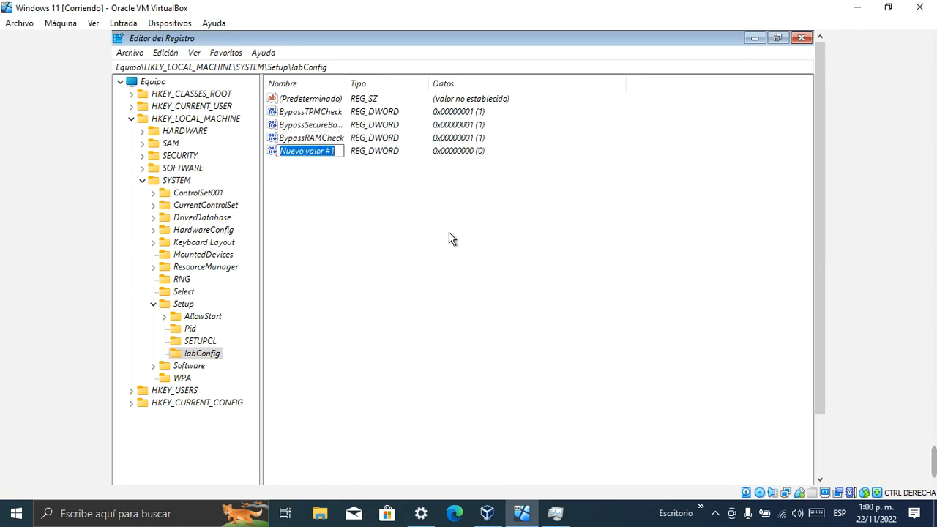
key("ctrl+v")
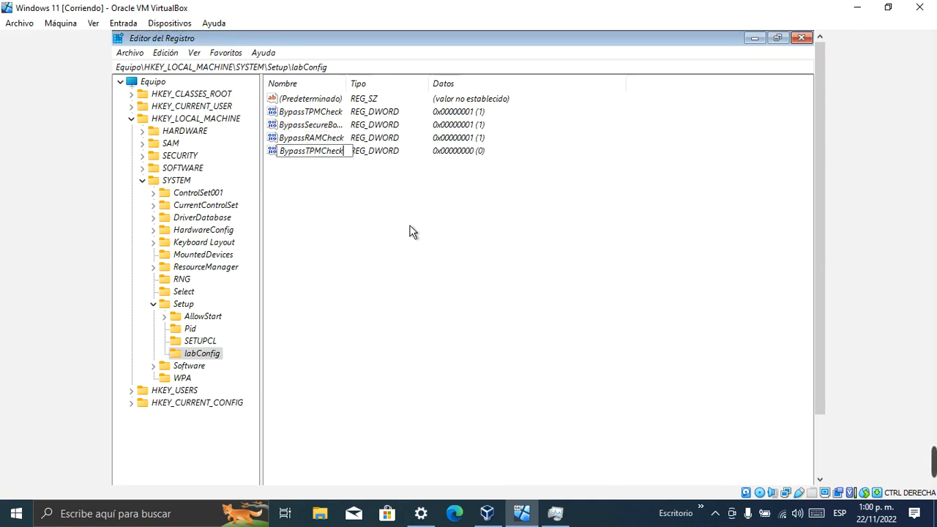
left_click(322, 151)
key("BackSpace")
key("BackSpace")
key("BackSpace")
key("Caps_Lock")
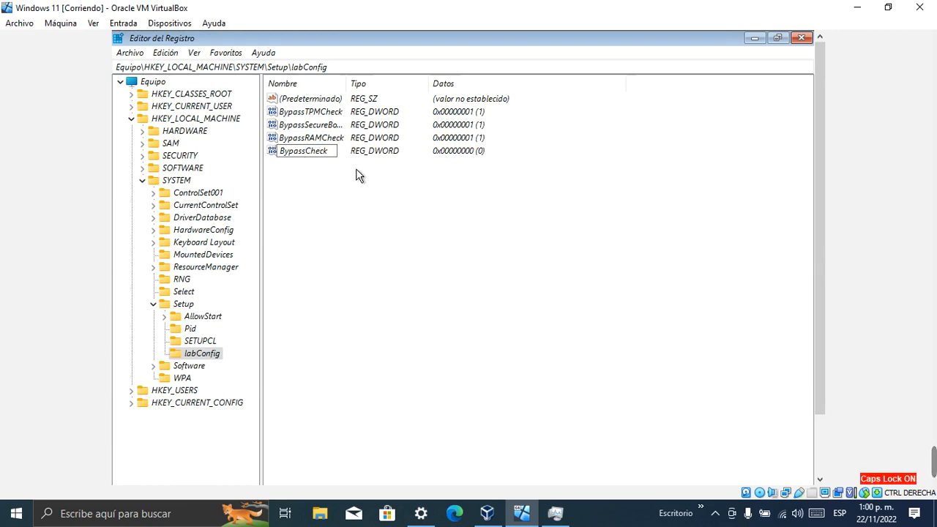
type("cpu")
key("BackSpace")
key("BackSpace")
key("BackSpace")
type("CPU")
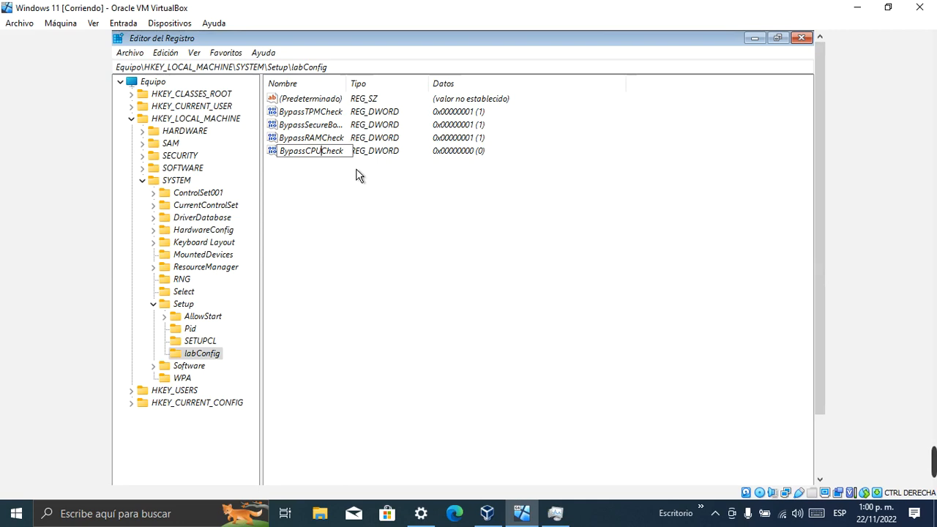
key("Return")
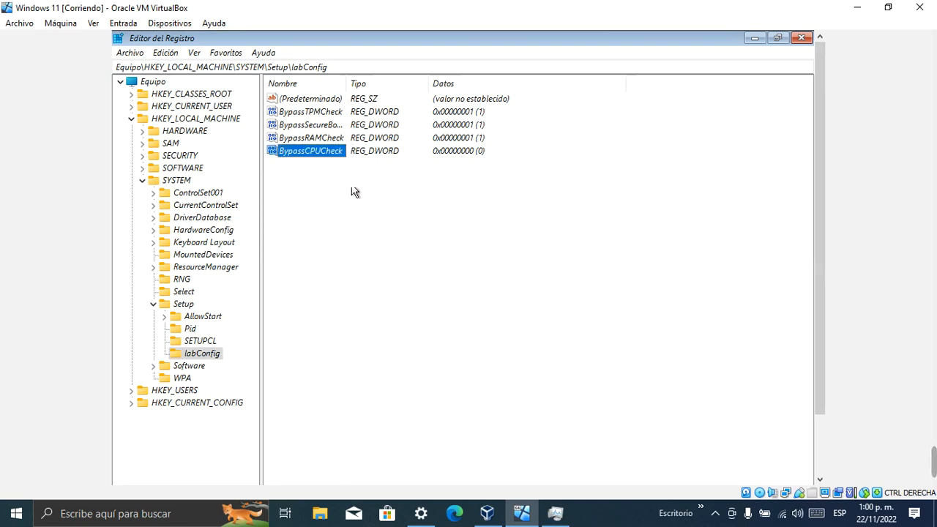
- Set the data of the BypassCPUCheck value to 1 in hexadecimal base
double_click(314, 154)
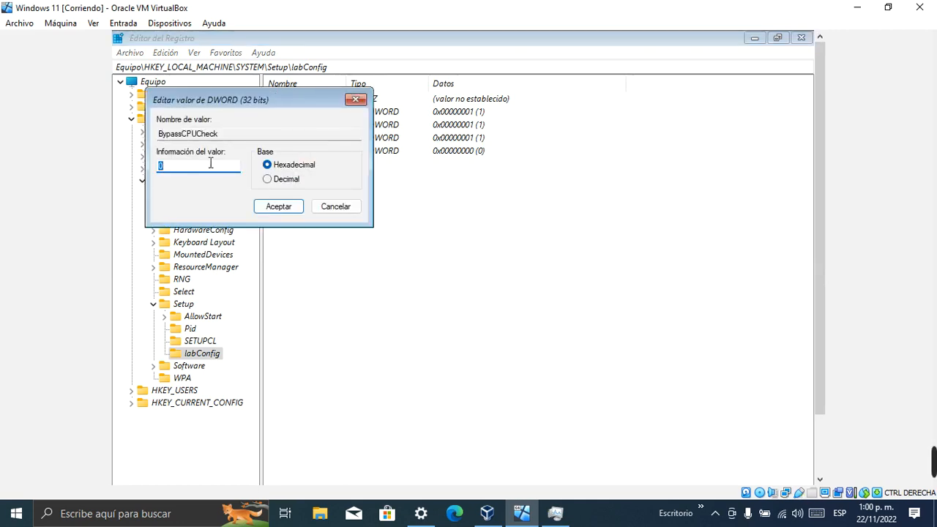
type("1")
left_click(276, 206)
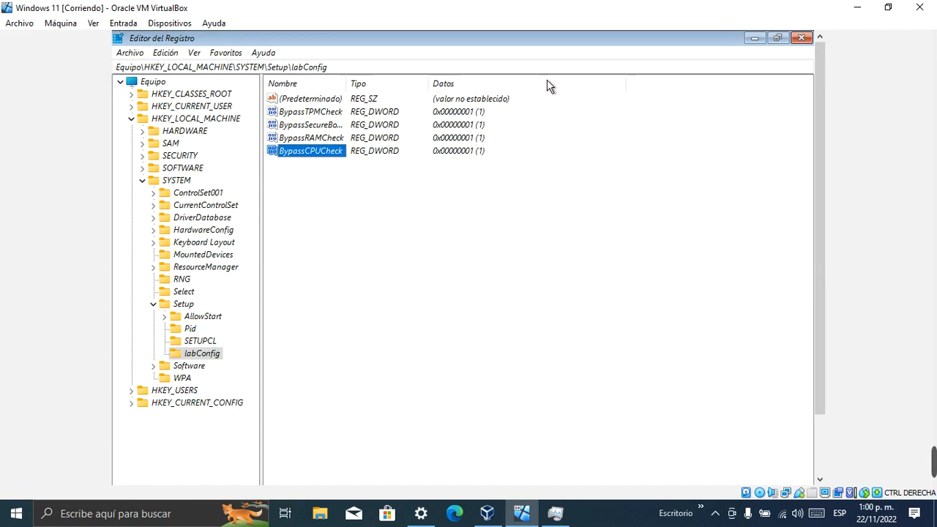
- Close the registry editor and the command prompt, and exit the blocked Windows setup to its start screen
left_click(806, 40)
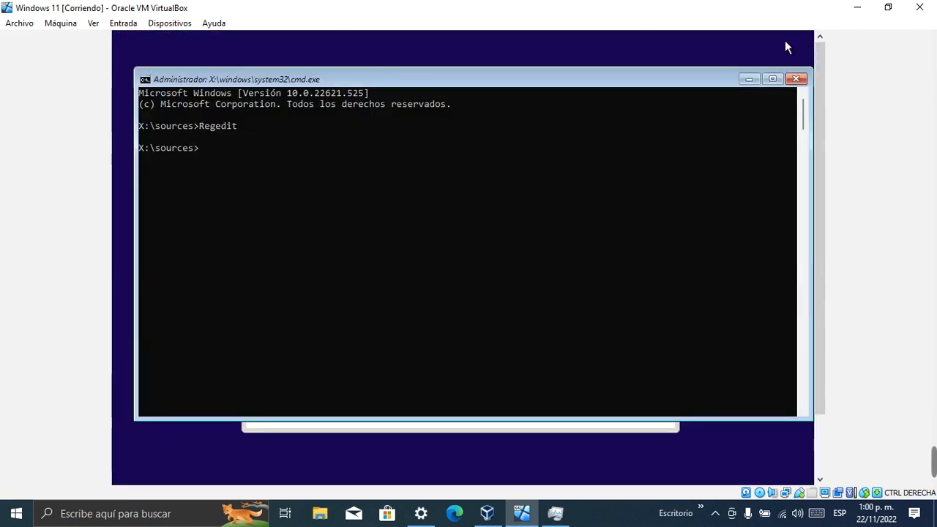
left_click(797, 79)
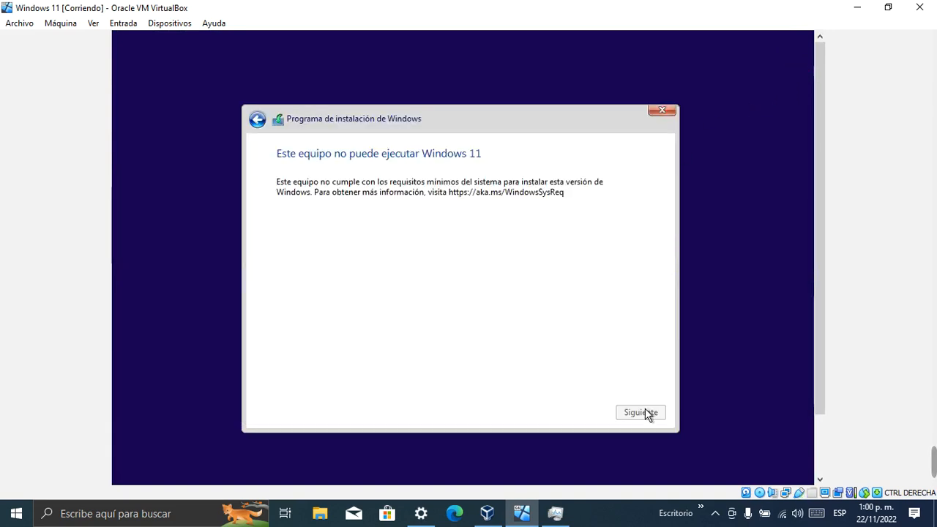
left_click(671, 112)
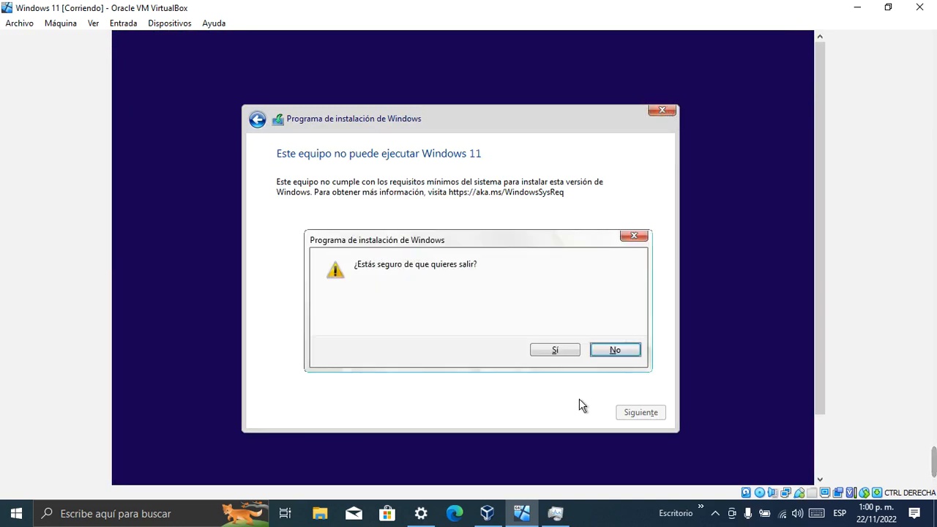
left_click(555, 350)
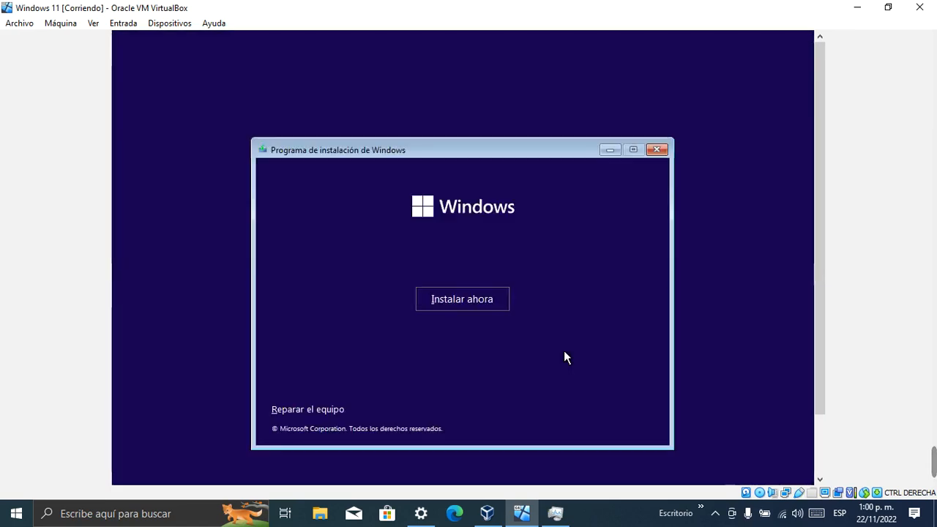
- Start the Windows installation again without a product key and choose the Windows 11 Pro edition
left_click(479, 301)
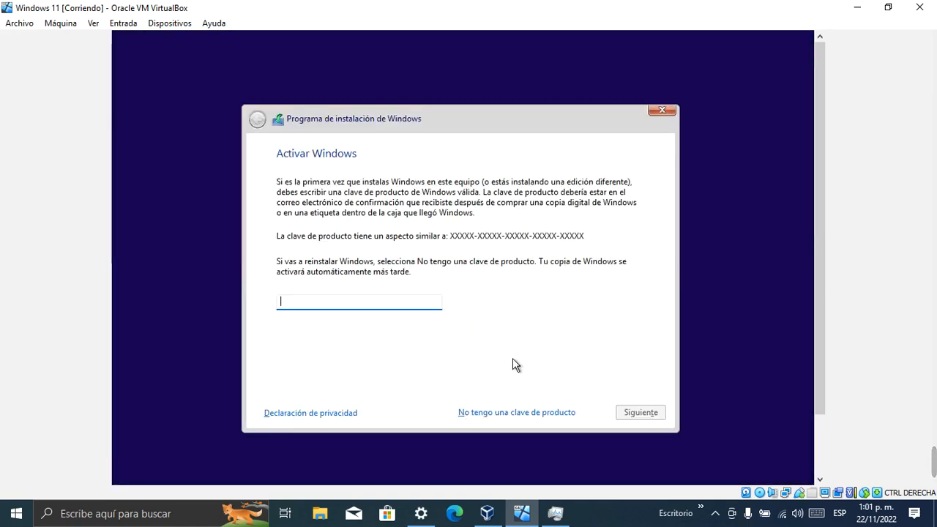
left_click(539, 412)
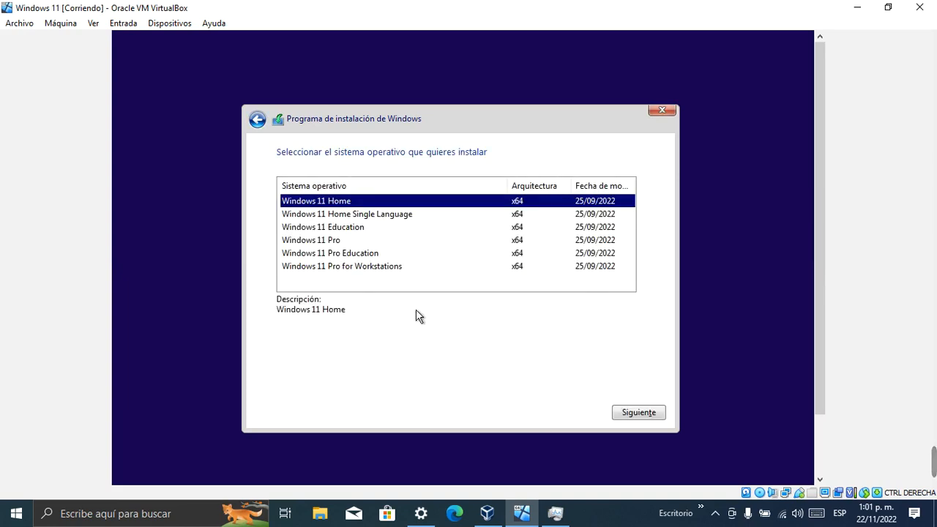
left_click(331, 244)
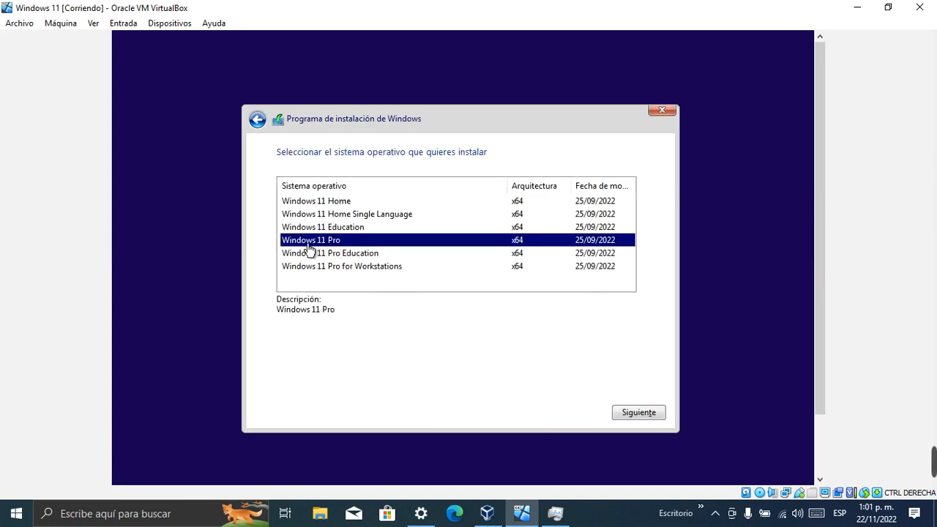
left_click(619, 412)
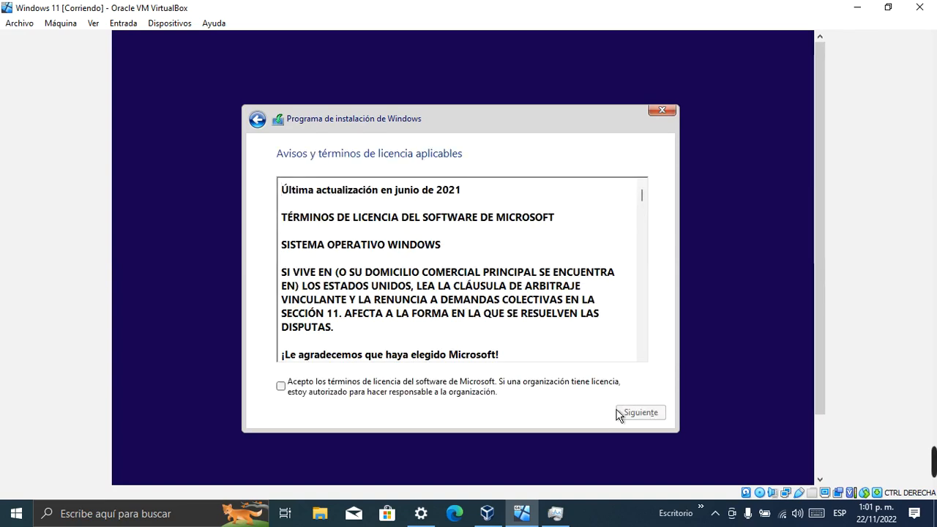
- Accept the Microsoft license terms and choose the custom installation of Windows only
left_click(284, 387)
left_click(635, 412)
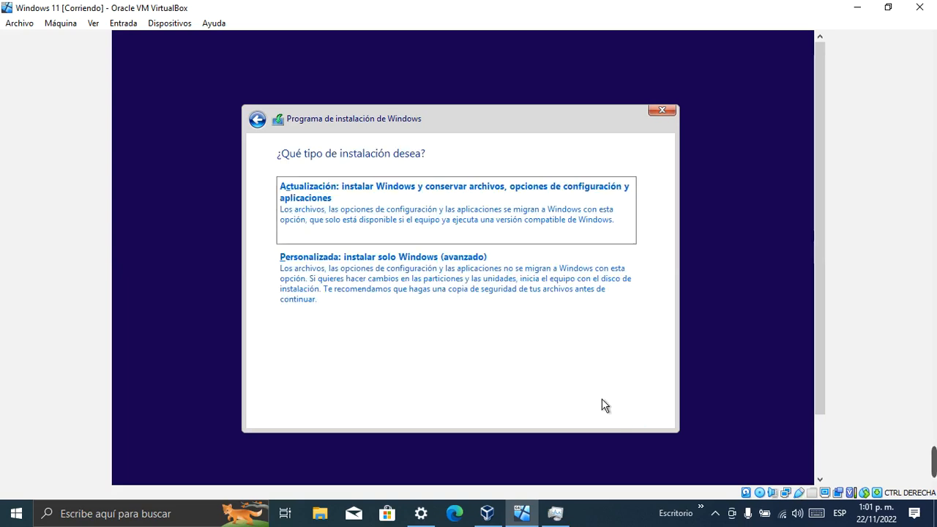
left_click(399, 271)
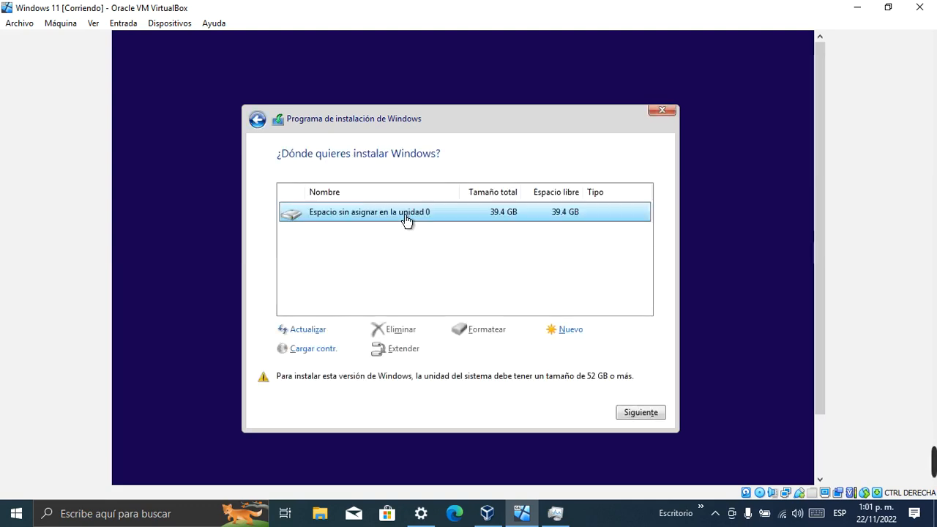
- Create a new partition from the unallocated space on drive 0, allowing additional partitions for system files
left_click(568, 331)
left_click(593, 352)
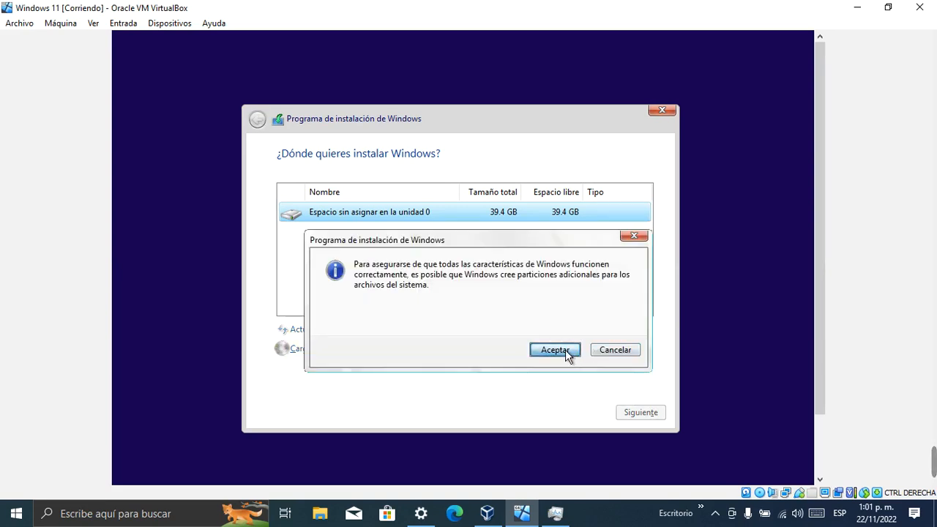
left_click(566, 351)
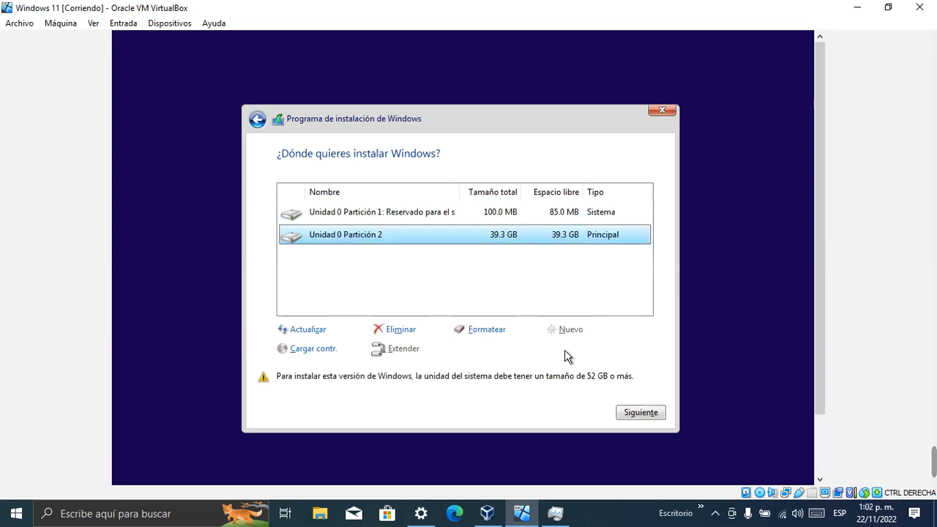
- Start installing Windows on partition 2 of drive 0, the 39.3 GB primary partition
left_click(639, 414)
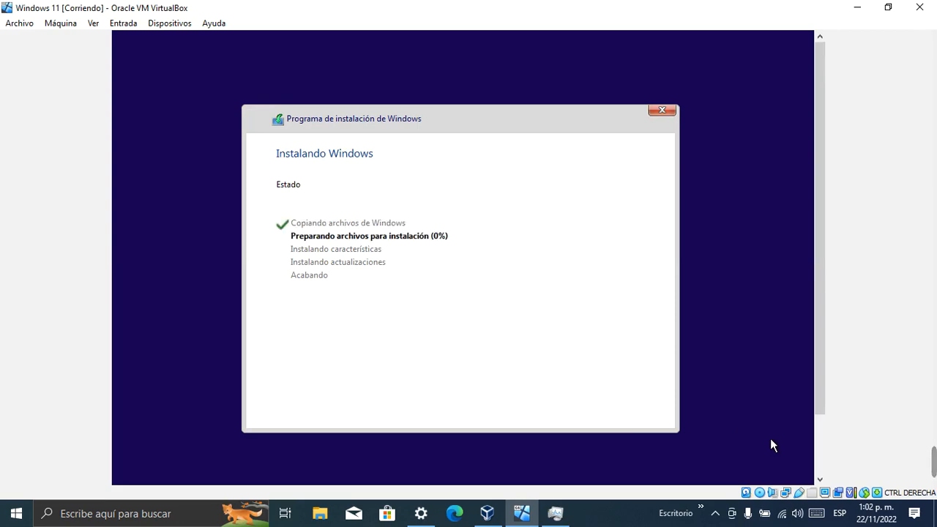
mouse_move(933, 462)
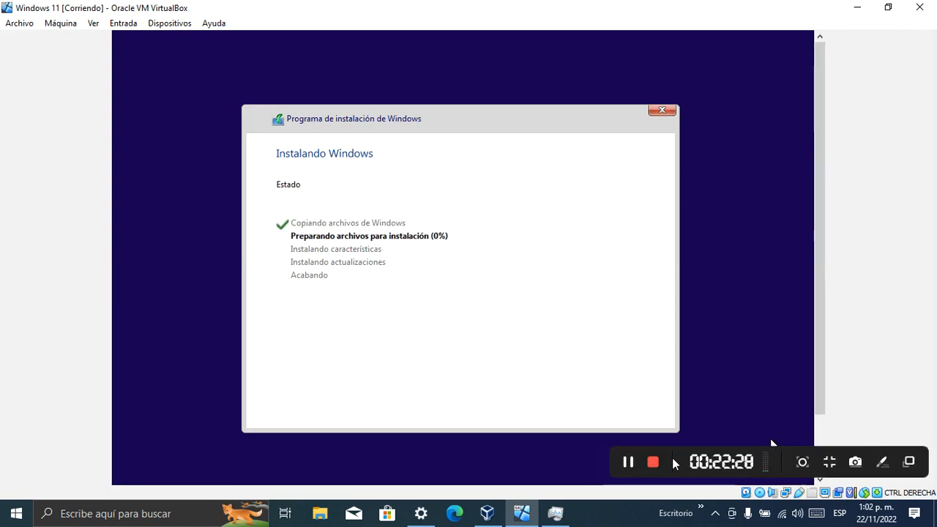
left_click(628, 462)
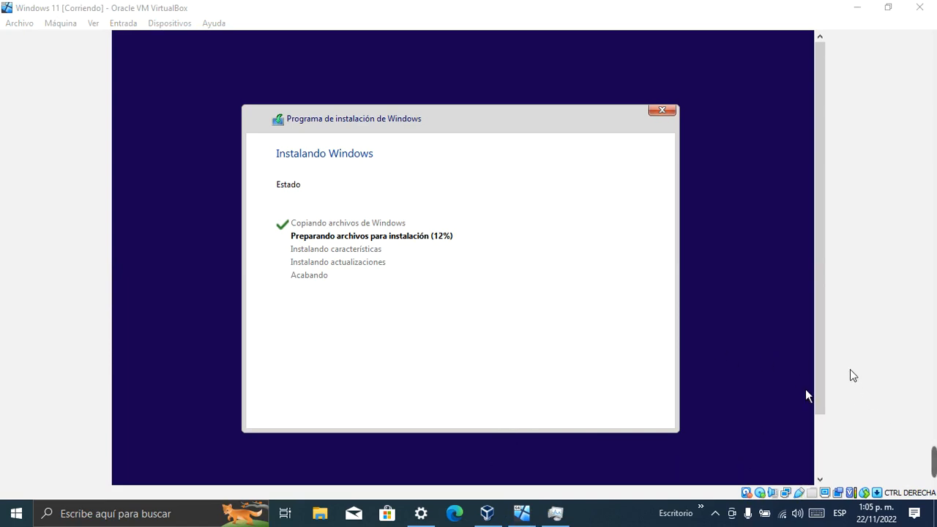
mouse_move(934, 461)
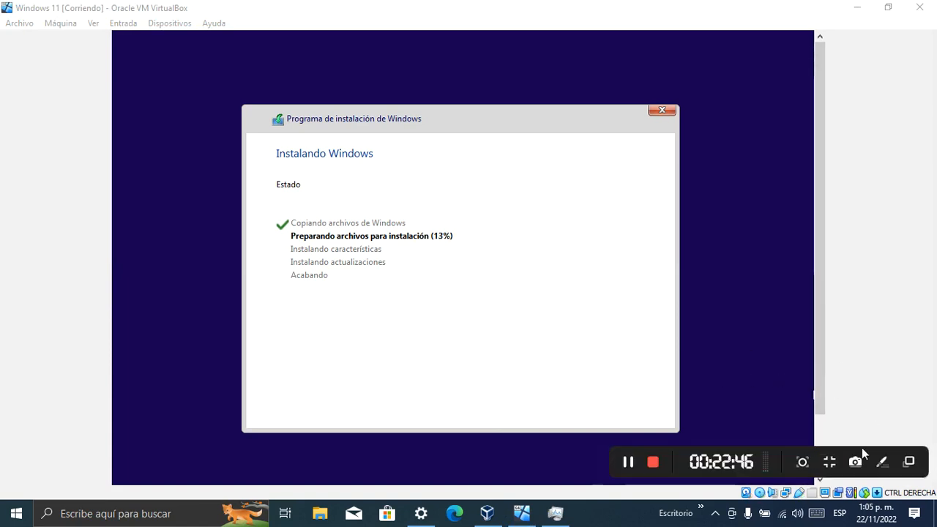
left_click(628, 462)
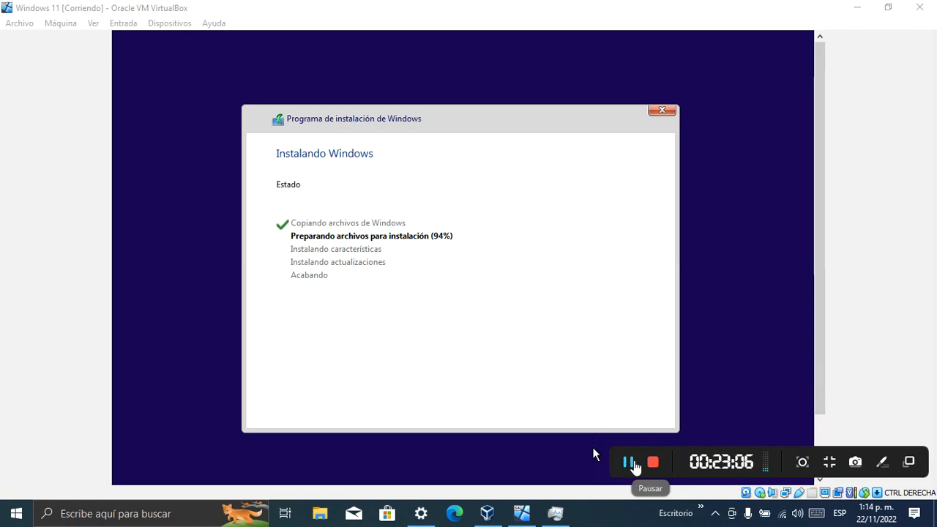
left_click(632, 466)
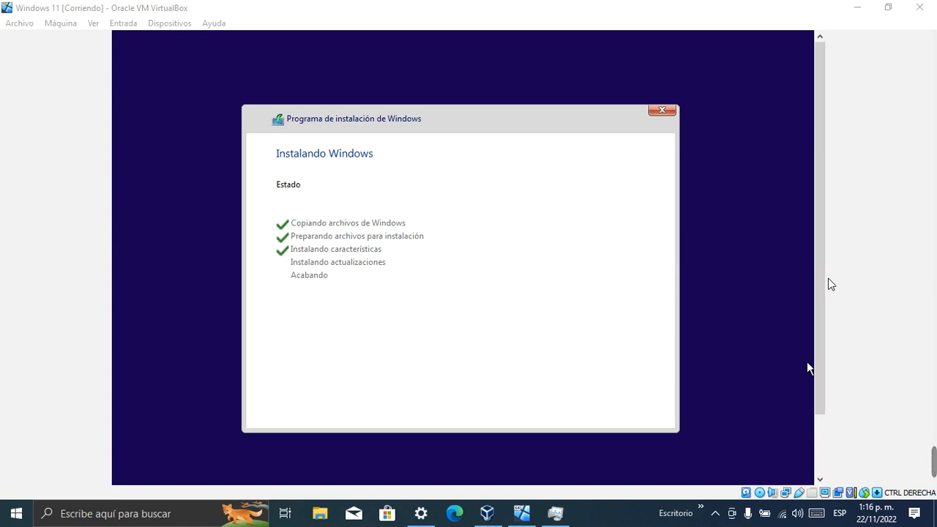
mouse_move(934, 461)
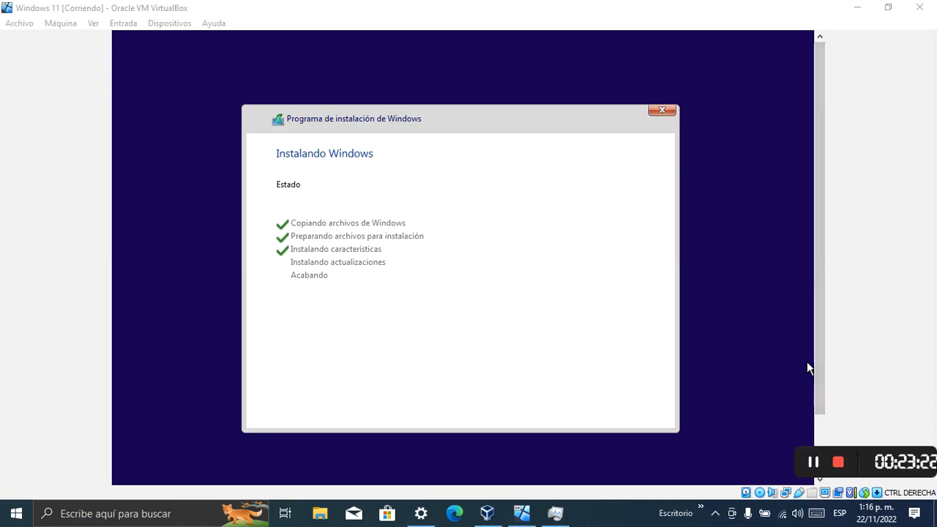
left_click(628, 461)
left_click(628, 461)
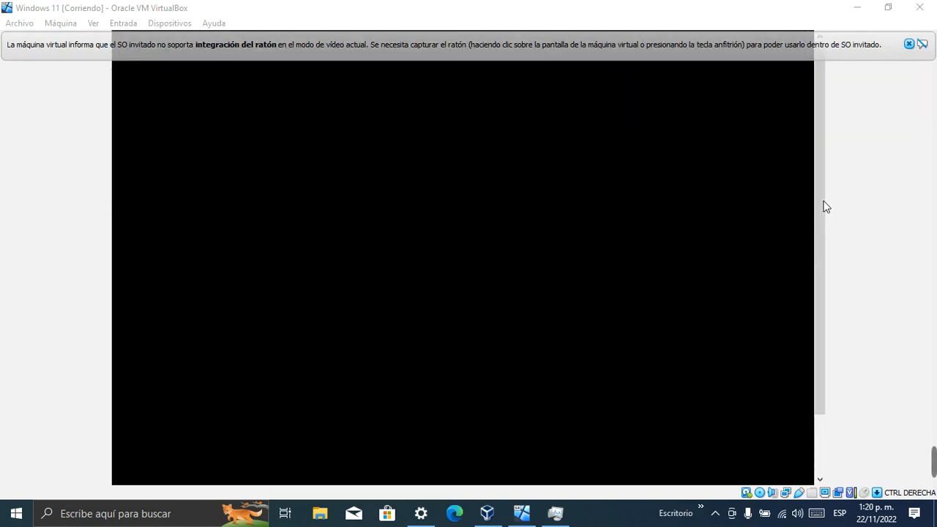
- Dismiss the virtual machine's mouse integration notices while the guest restarts
left_click(908, 44)
key("Caps_Lock")
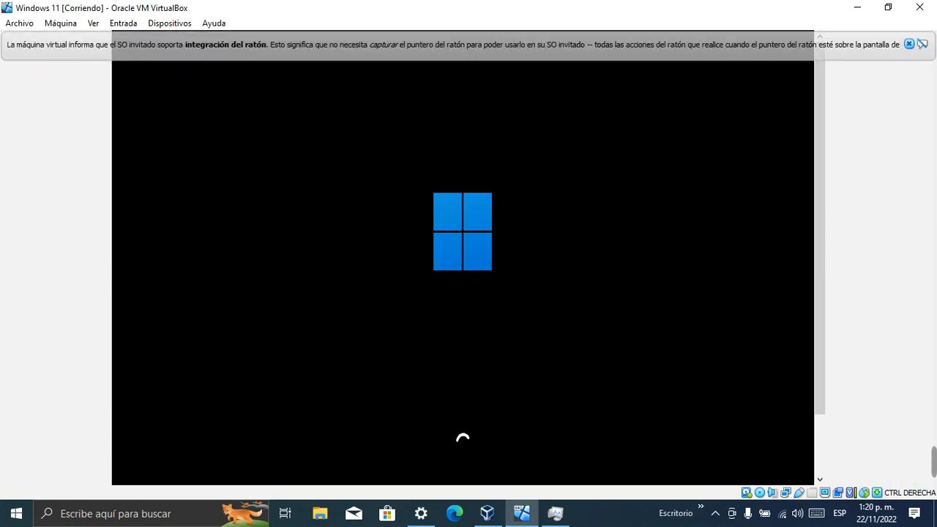
left_click(910, 44)
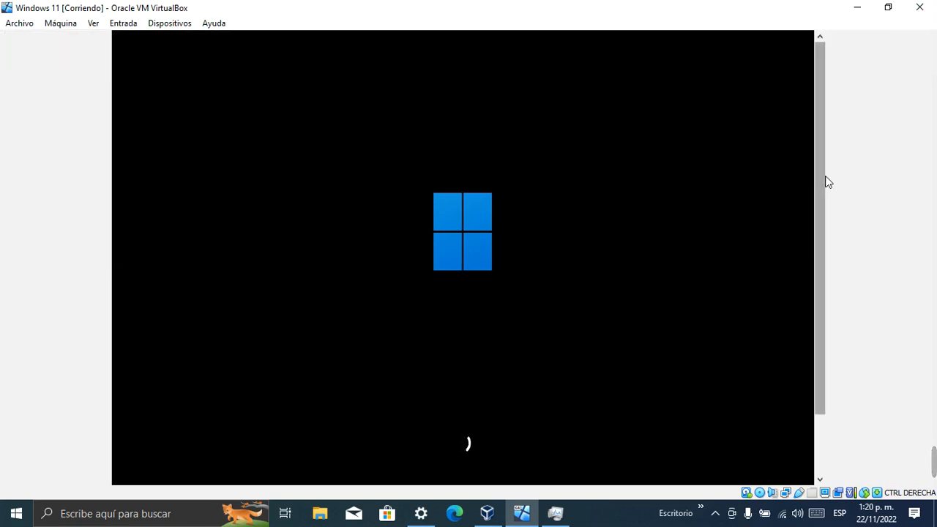
mouse_move(935, 450)
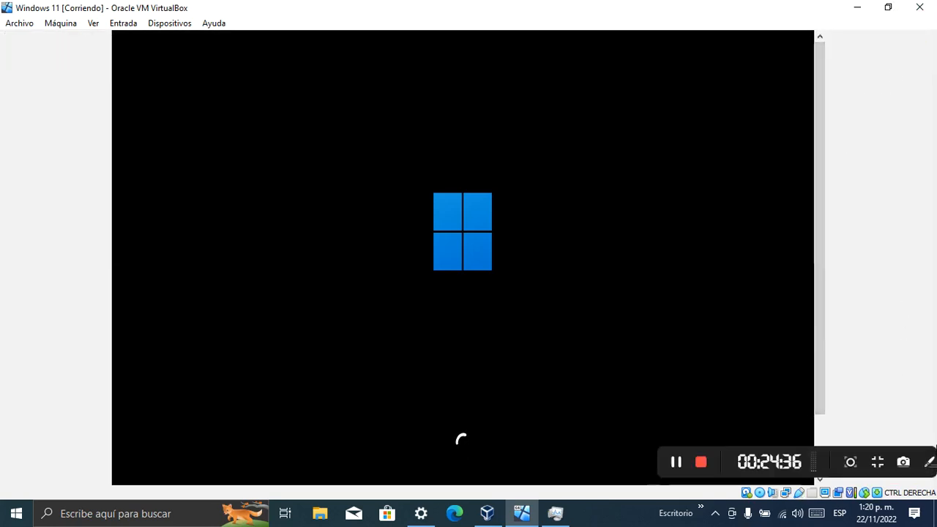
left_click(633, 463)
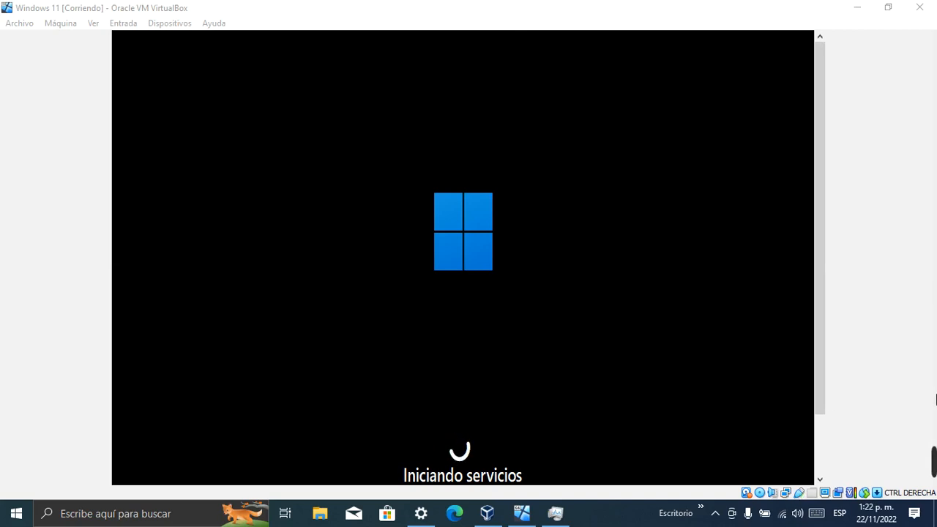
mouse_move(935, 460)
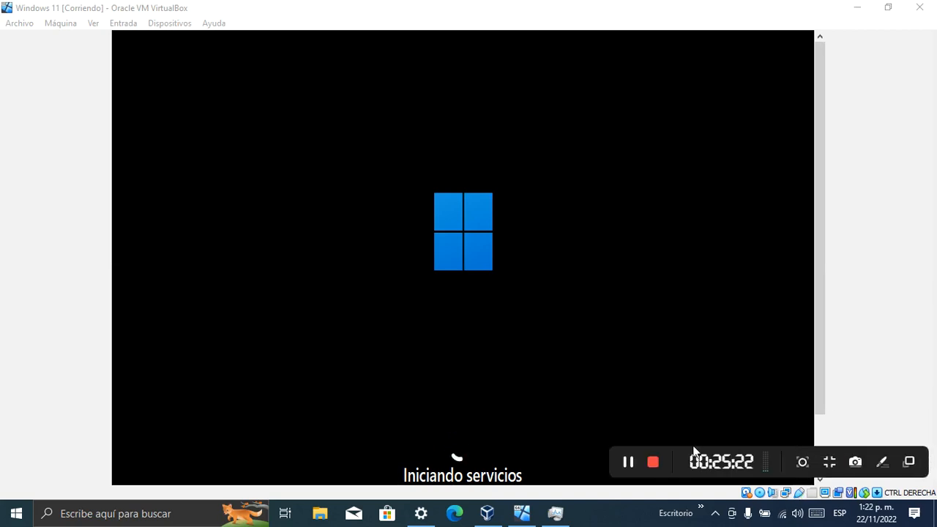
left_click(631, 467)
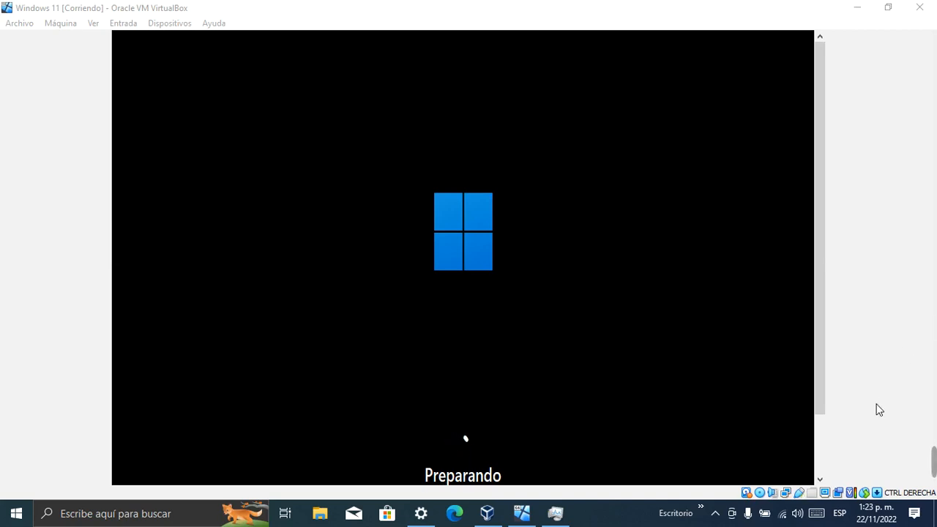
- Switch to Task Manager, examine the host's CPU and memory load and the running processes, and minimize it again
left_click(556, 513)
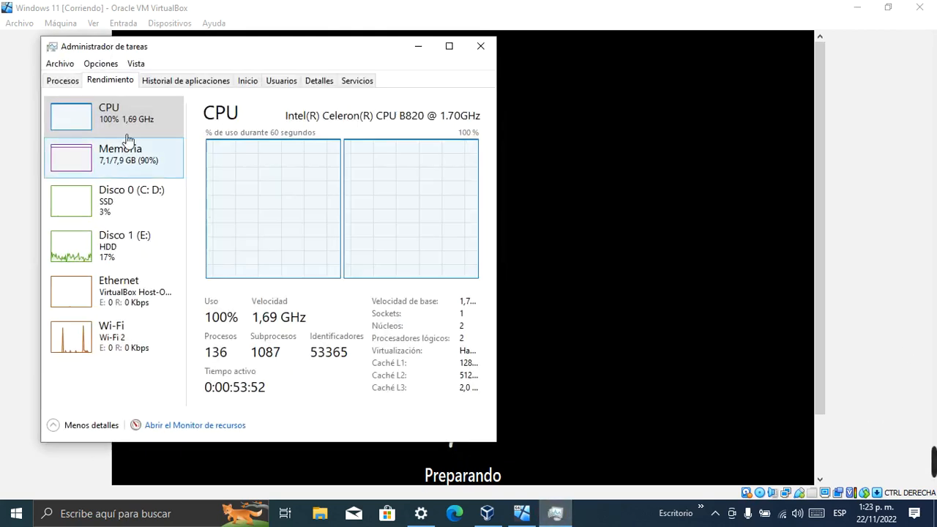
left_click(60, 80)
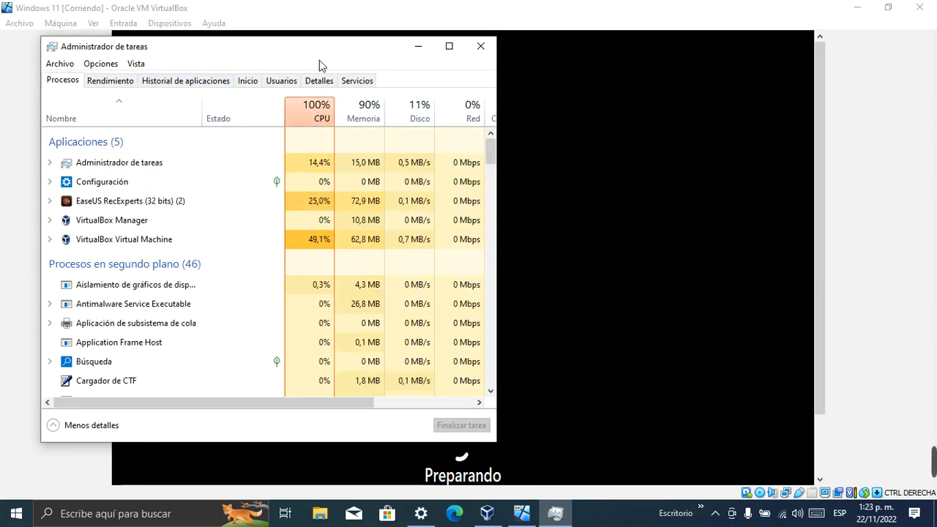
left_click_drag(297, 55, 250, 58)
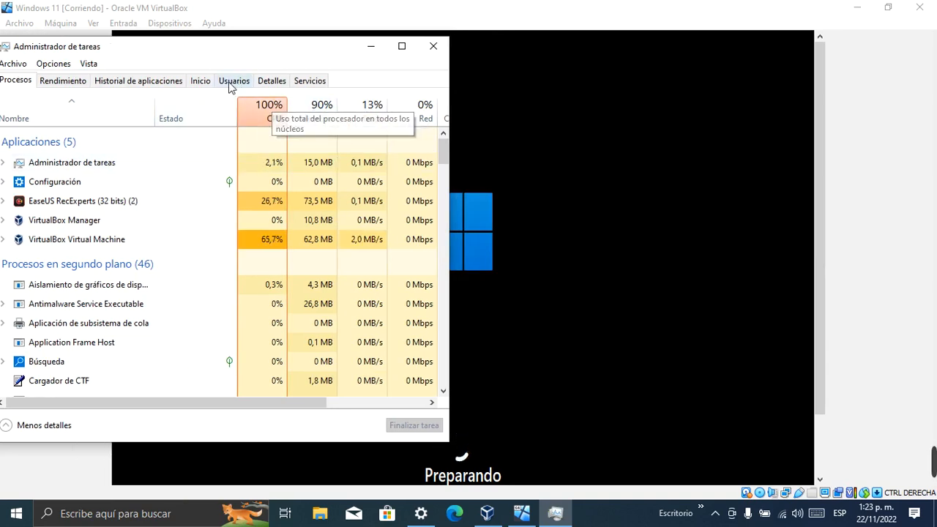
left_click_drag(219, 48, 255, 47)
left_click(103, 80)
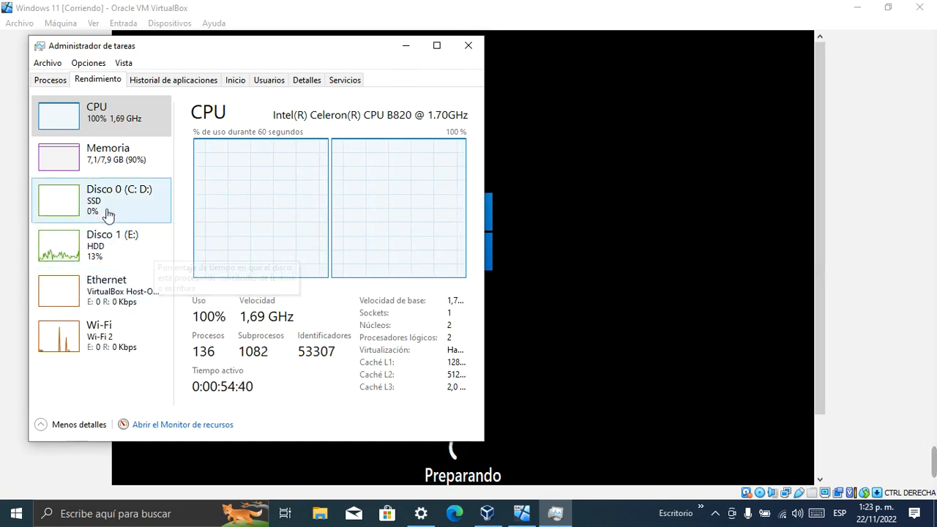
left_click(113, 161)
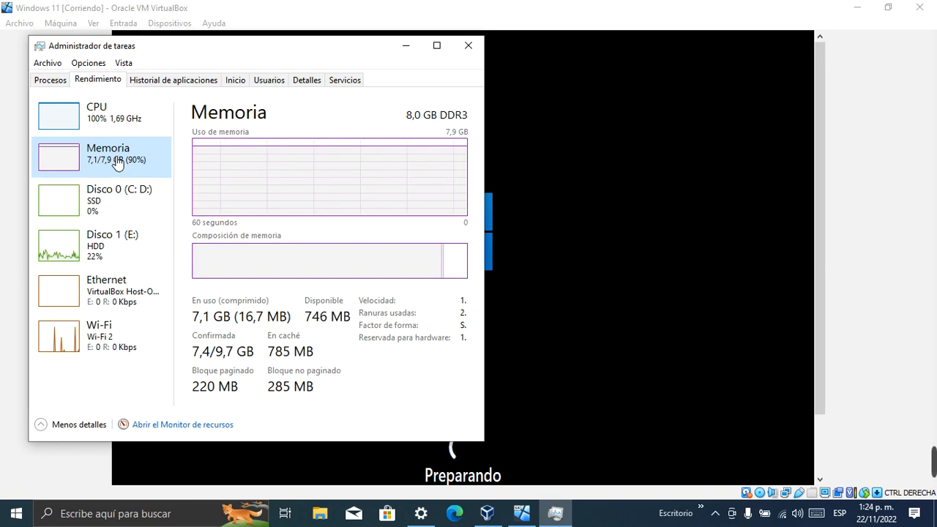
left_click(117, 122)
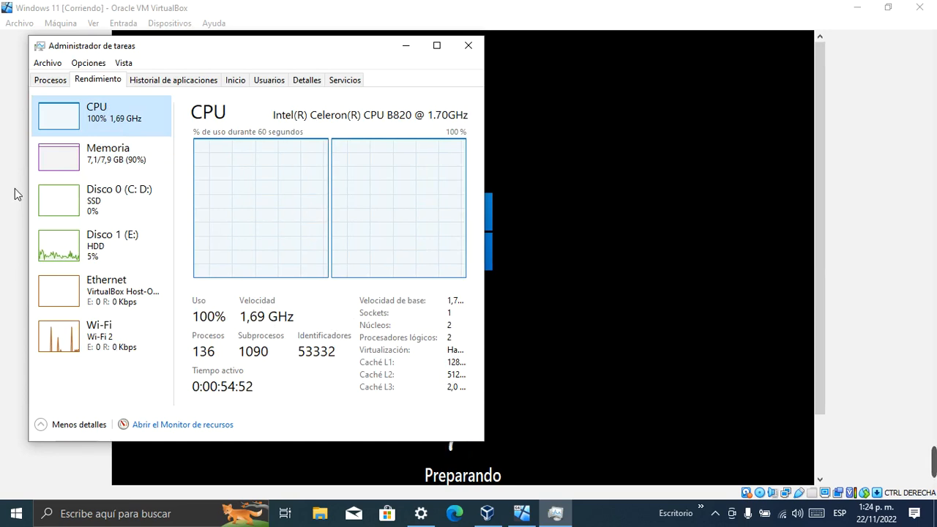
left_click(40, 80)
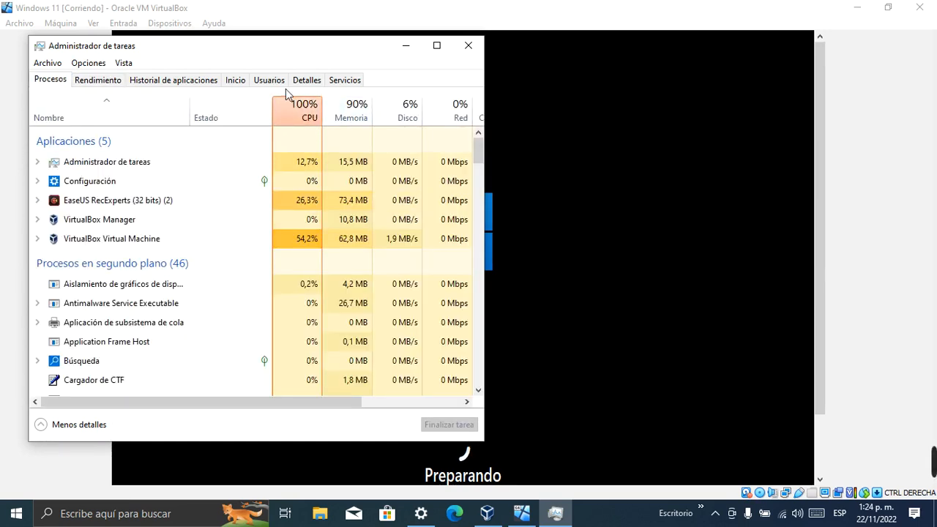
left_click(407, 46)
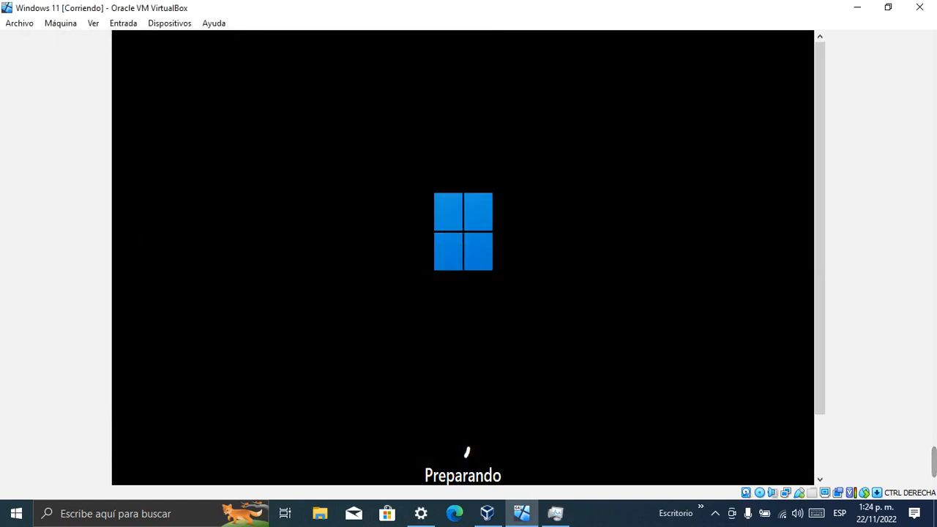
mouse_move(933, 462)
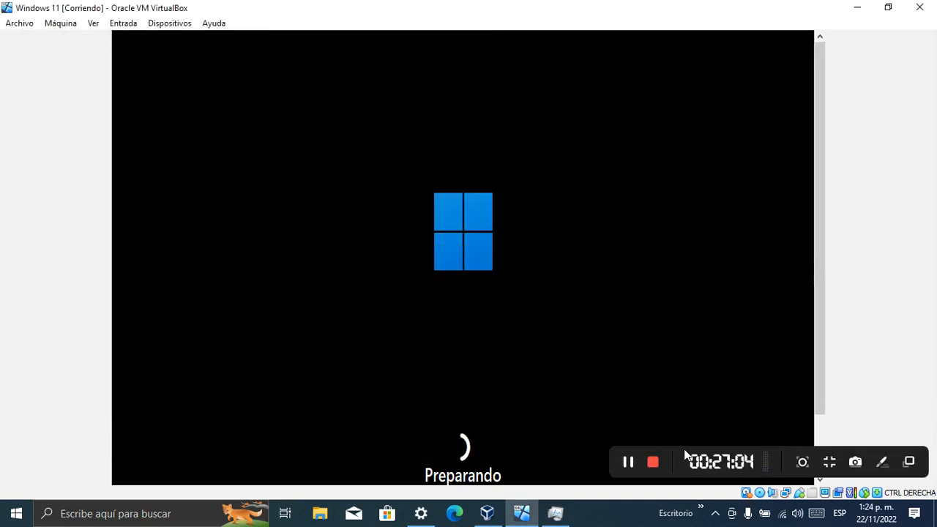
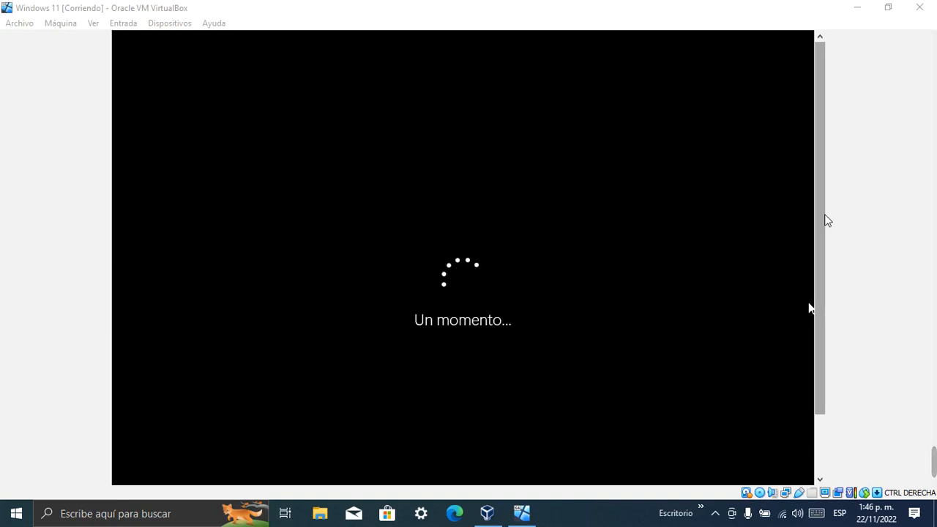
mouse_move(933, 462)
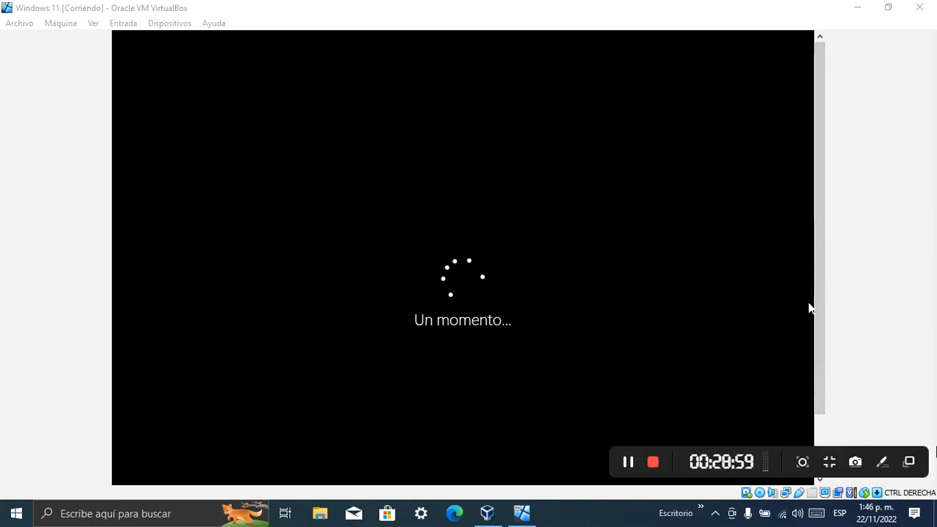
left_click(634, 465)
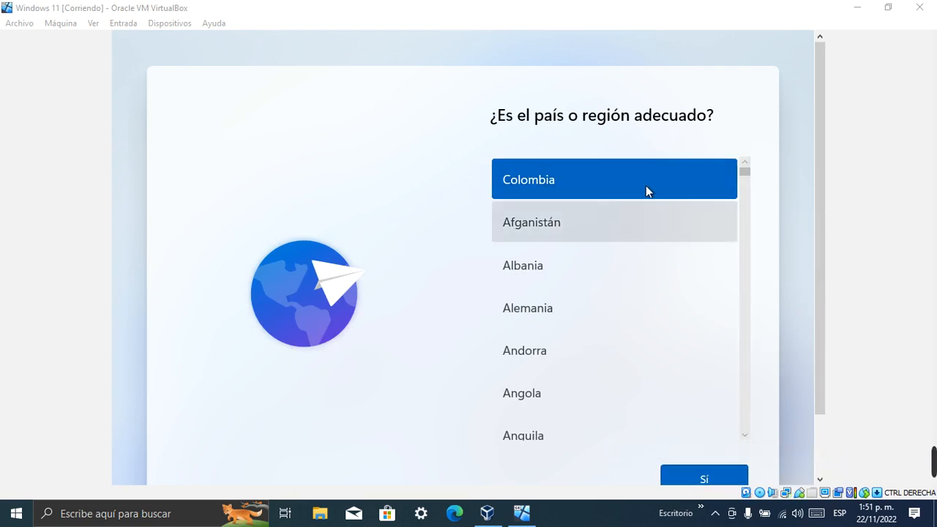
- Accept Colombia as the country or region in the Windows first-time setup
left_click(686, 476)
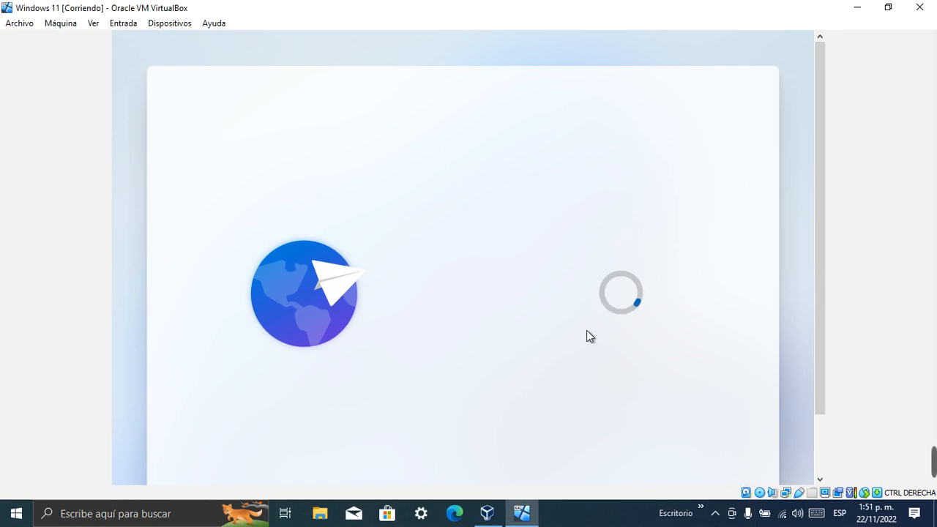
mouse_move(920, 457)
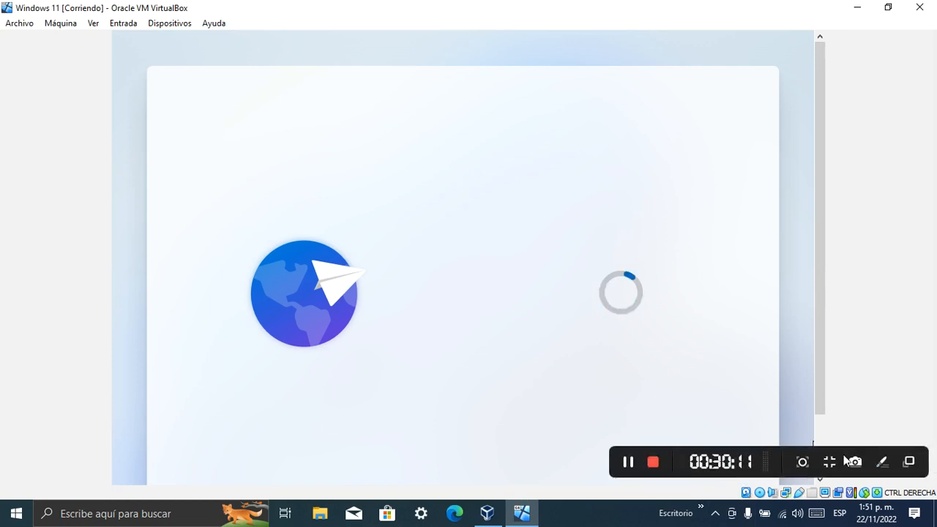
left_click(629, 462)
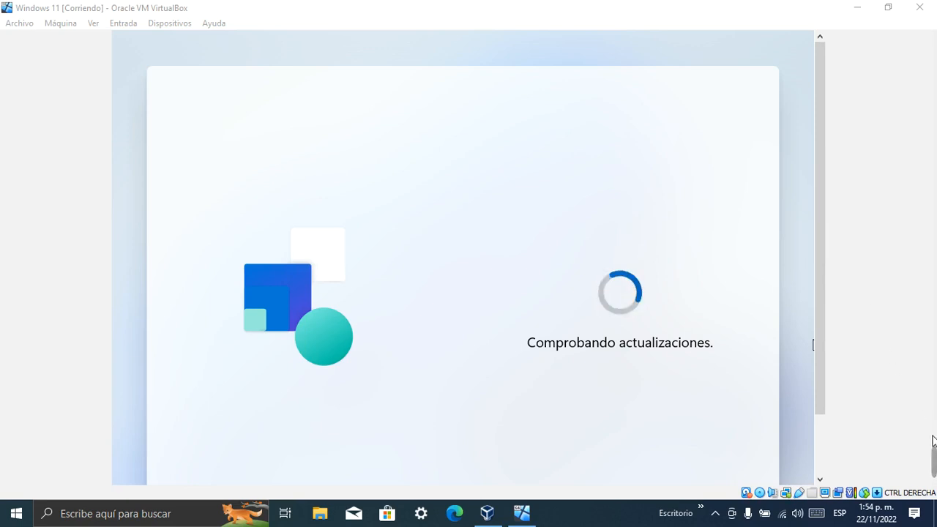
mouse_move(933, 452)
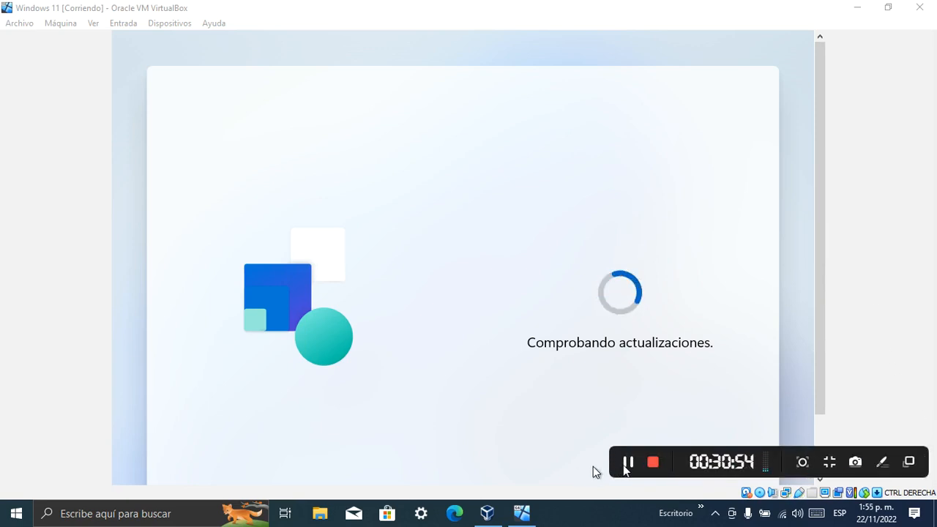
left_click(628, 462)
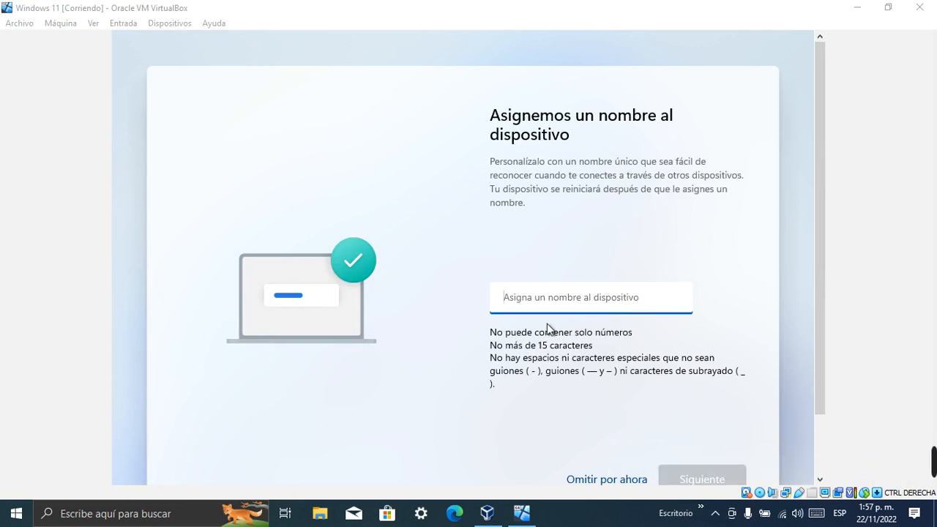
- Name the device Wind11 and continue the Windows setup
left_click(512, 299)
type("W")
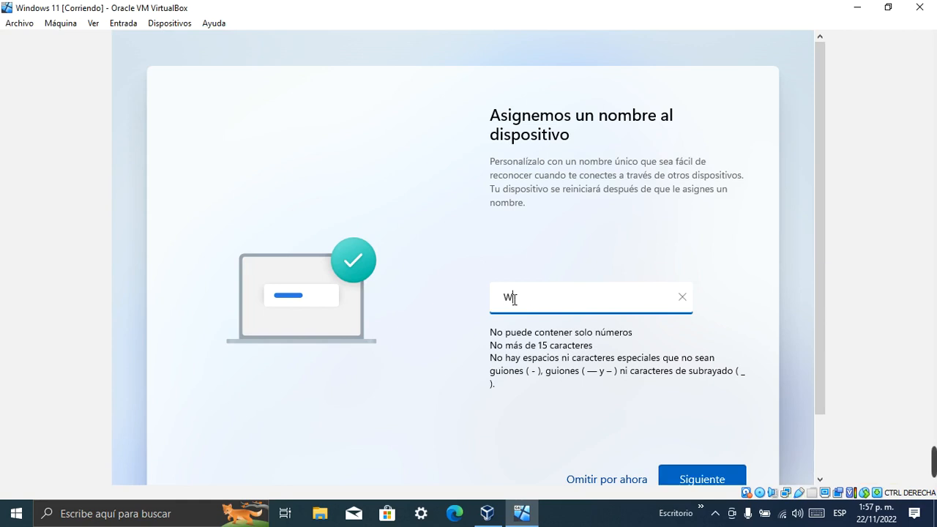
type("in")
key("BackSpace")
key("BackSpace")
type("ind11")
left_click(706, 479)
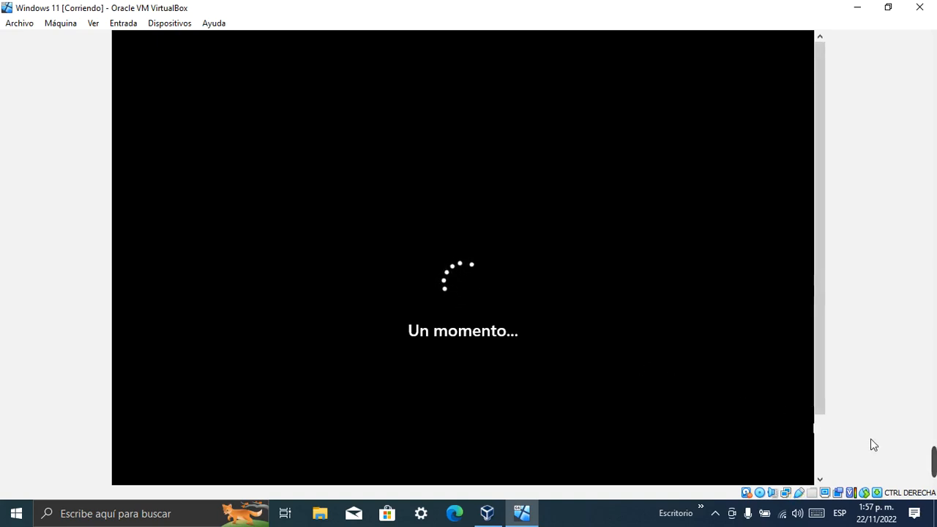
mouse_move(791, 464)
left_click(629, 465)
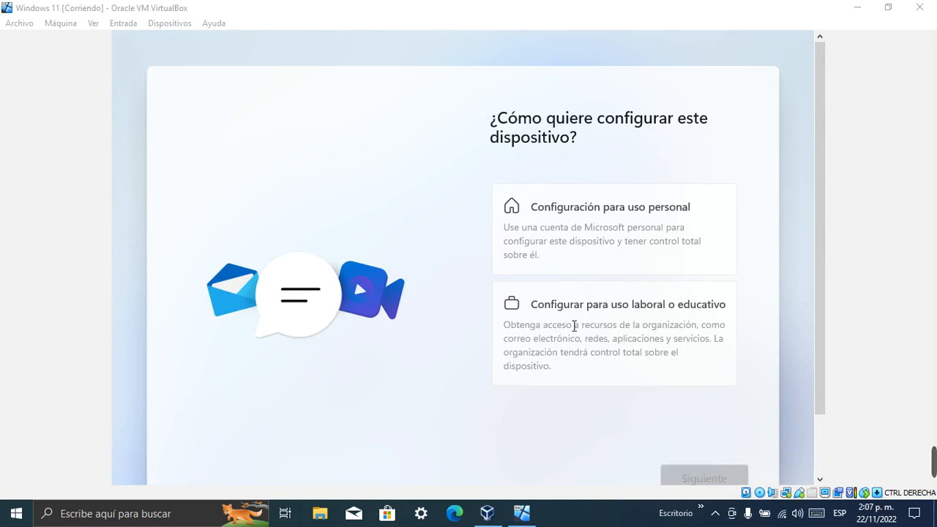
- Set the device up for work or school use and choose joining a domain instead from the sign-in options
left_click(676, 335)
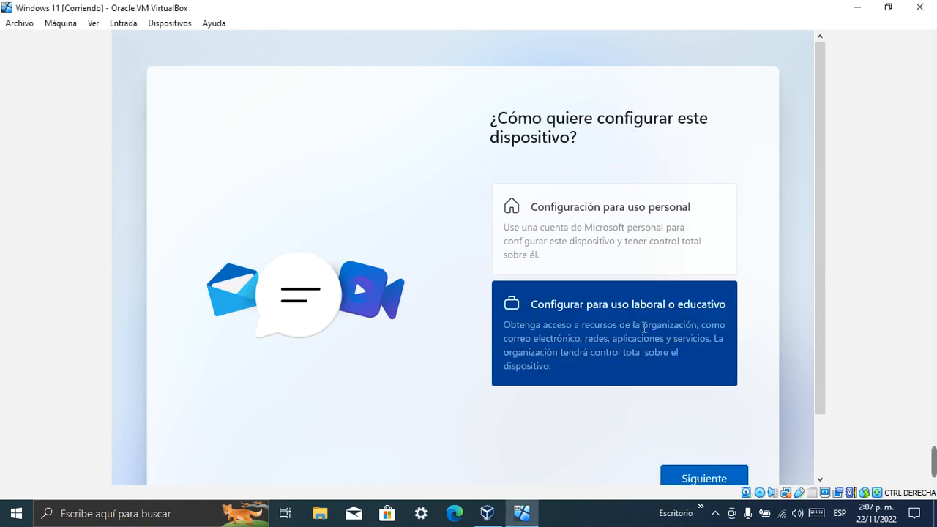
left_click(705, 480)
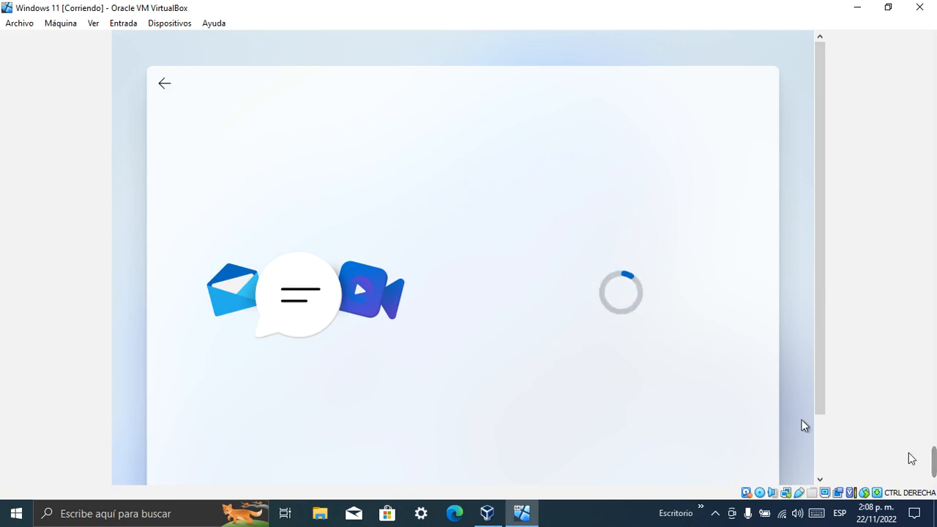
mouse_move(932, 462)
left_click(628, 463)
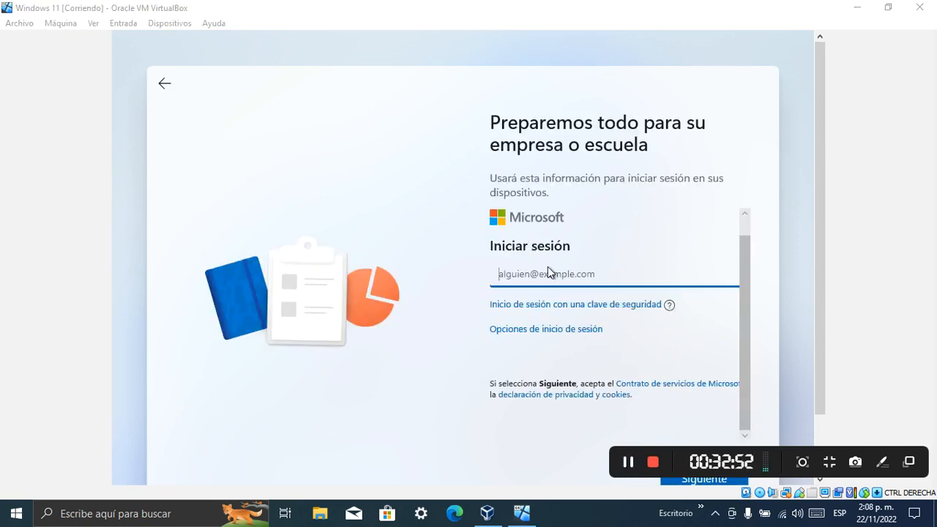
left_click(511, 331)
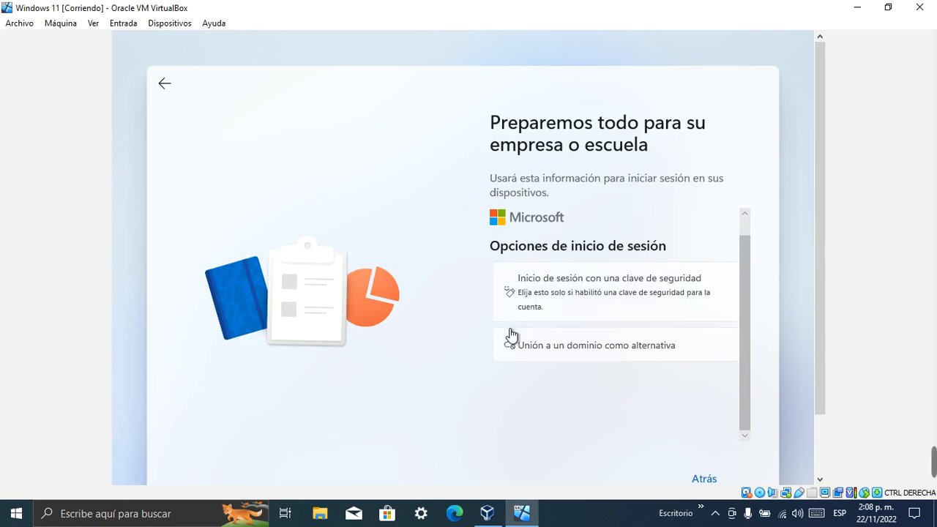
left_click(590, 352)
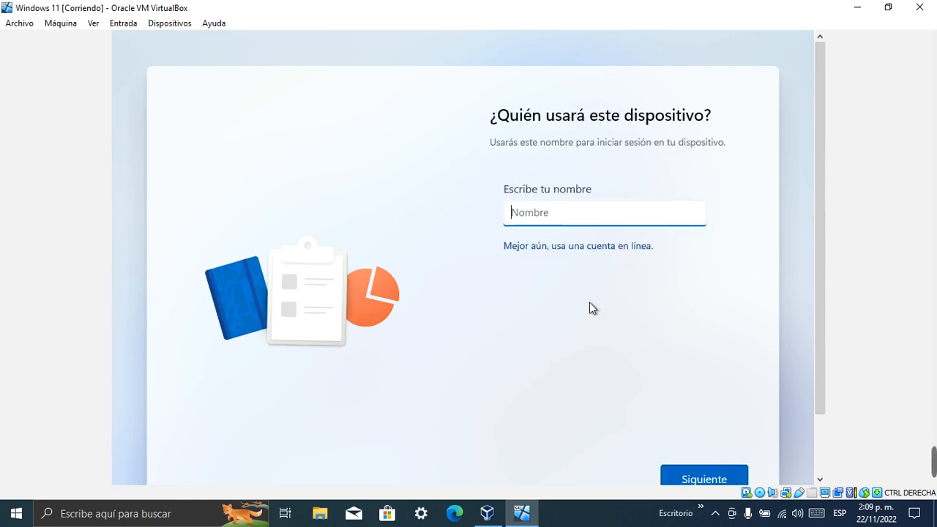
- Name the local user account RSC and continue the setup with the password field left empty
key("Caps_Lock")
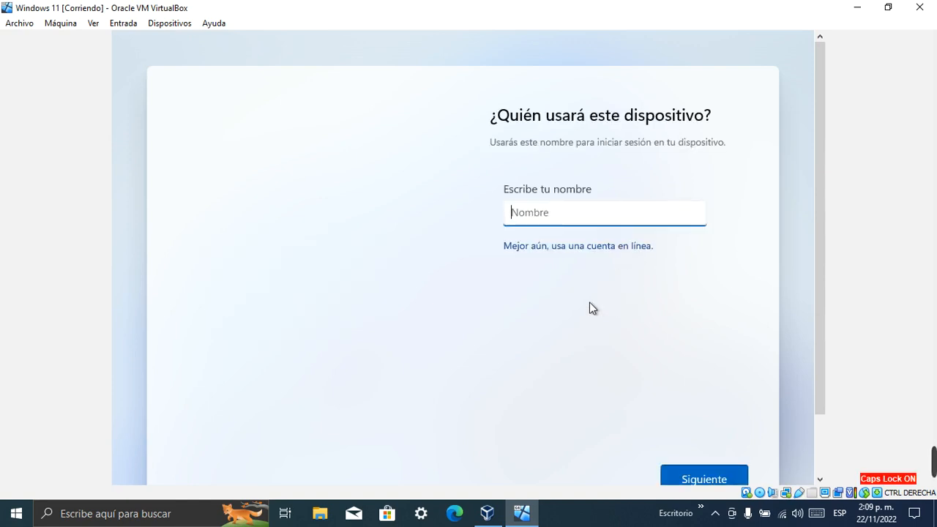
type("RSC")
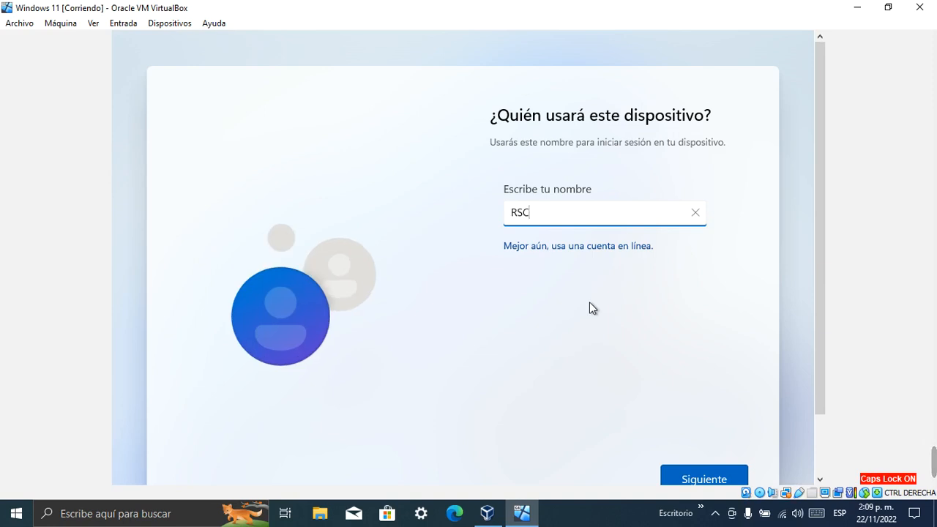
left_click(715, 479)
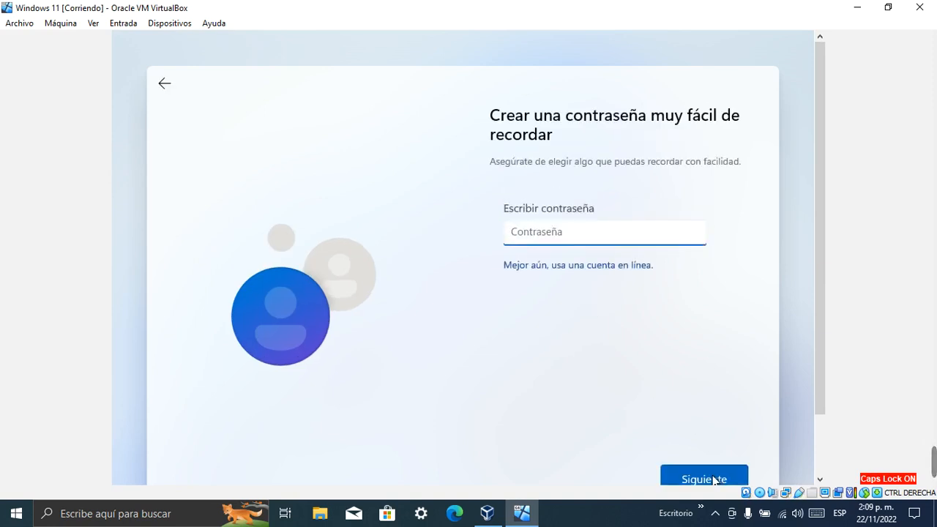
left_click(704, 478)
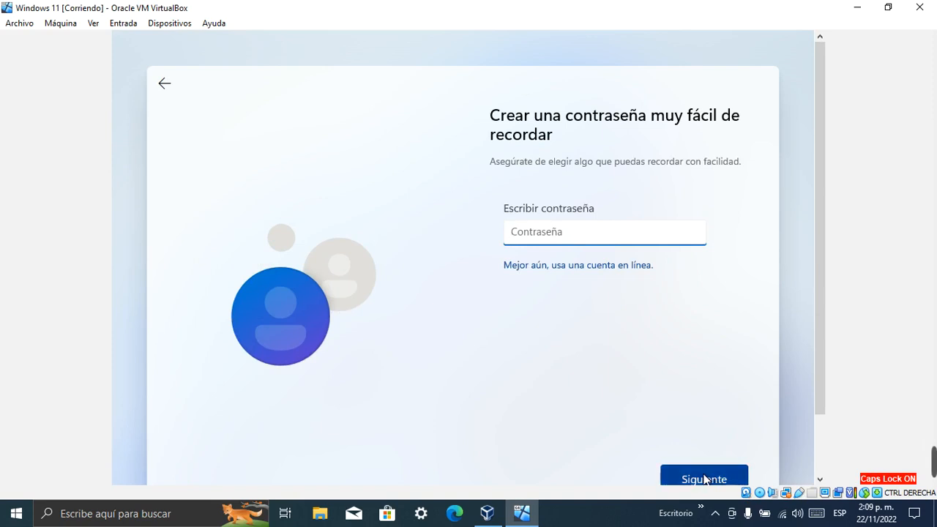
left_click(705, 479)
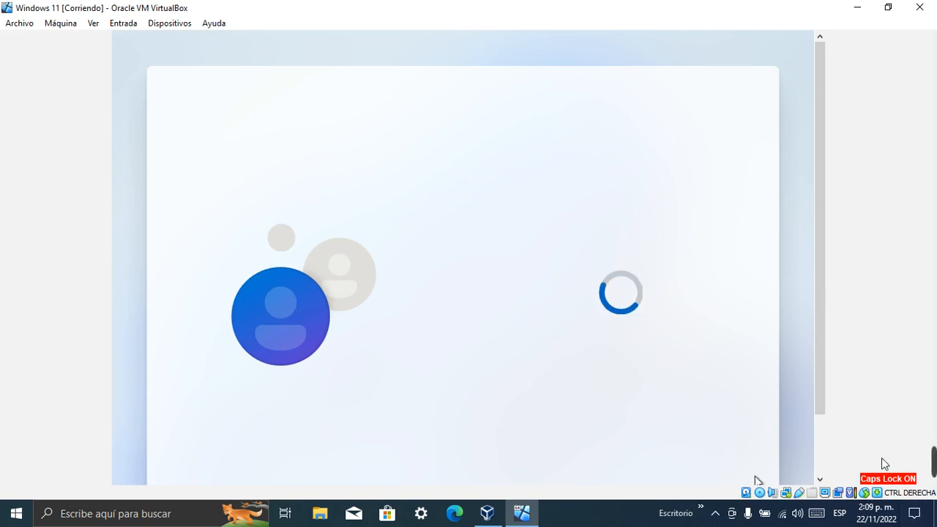
mouse_move(886, 464)
left_click(629, 462)
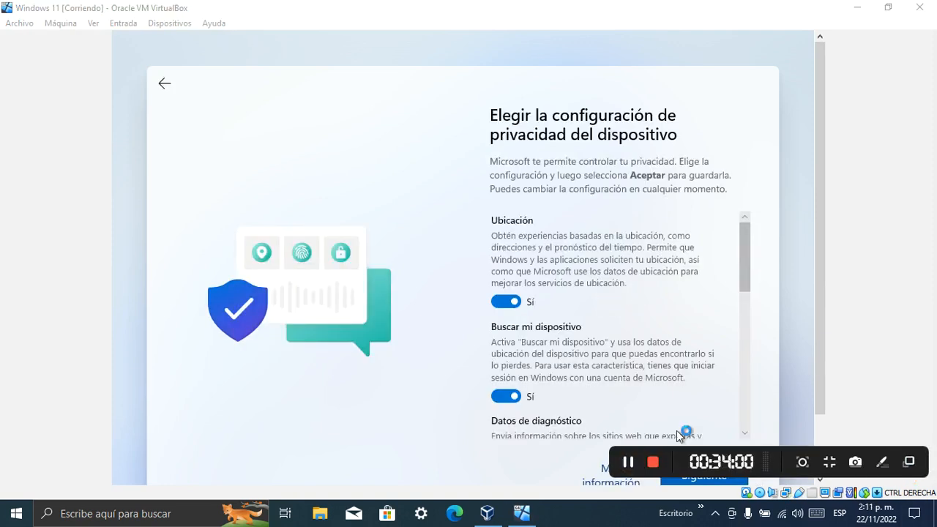
- Turn off location and Find my device, and limit the diagnostic data to required only in the device privacy settings
left_click(509, 303)
key("Caps_Lock")
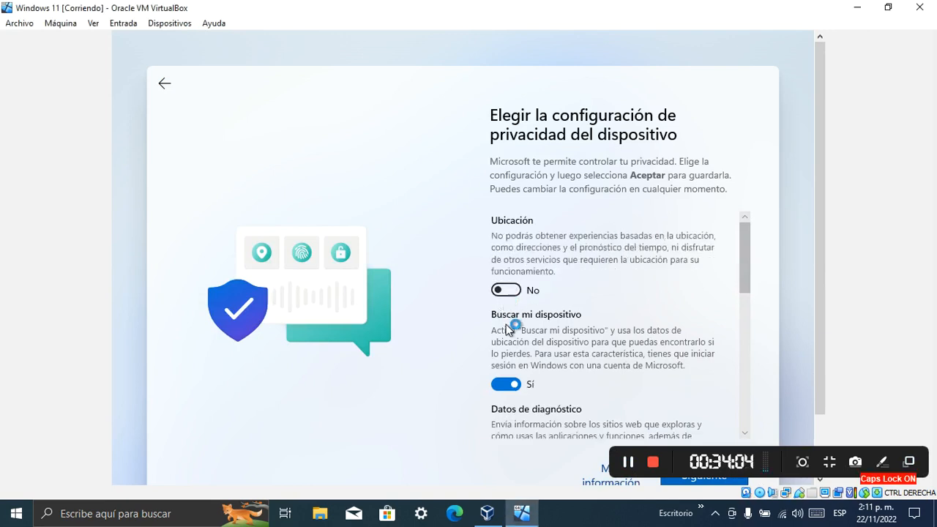
scroll(507, 327, "down", 2)
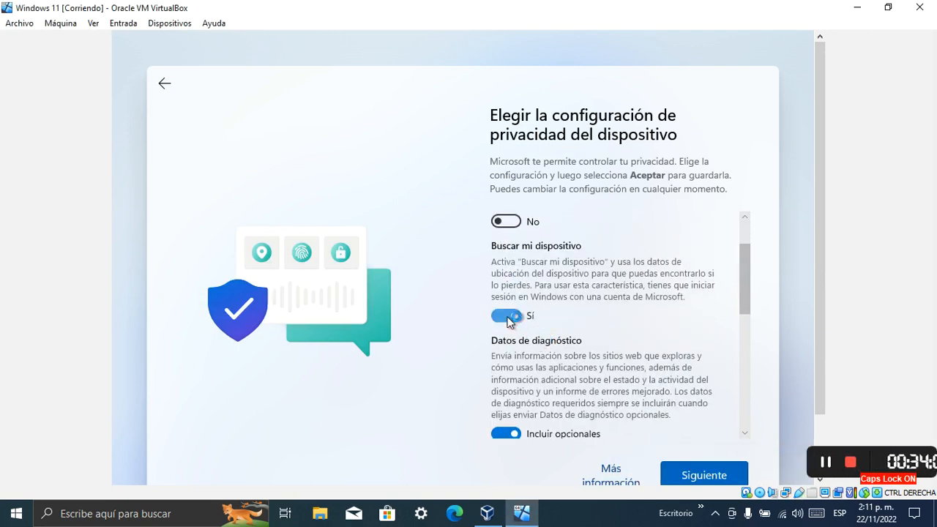
left_click(508, 317)
scroll(505, 325, "down", 2)
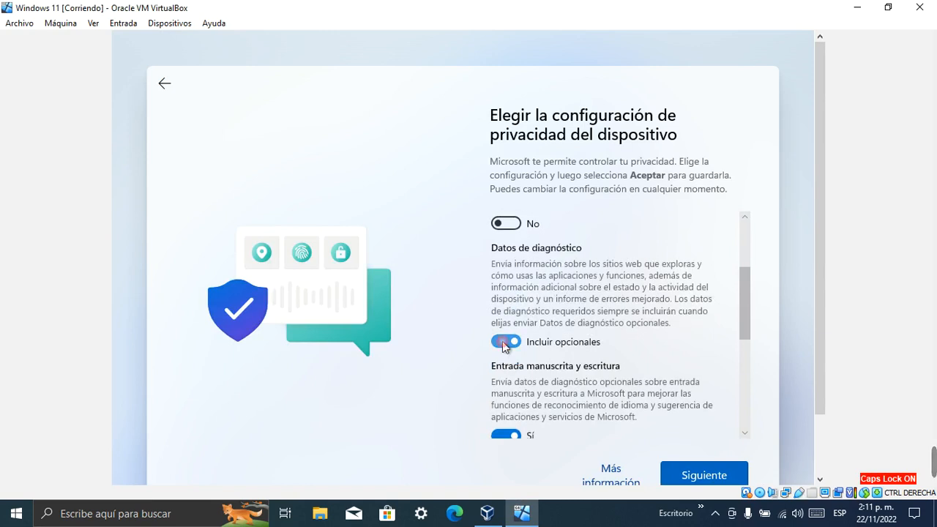
left_click(504, 342)
- Turn off inking and typing, tailored experiences and the advertising ID, and accept the privacy settings
scroll(510, 344, "down", 2)
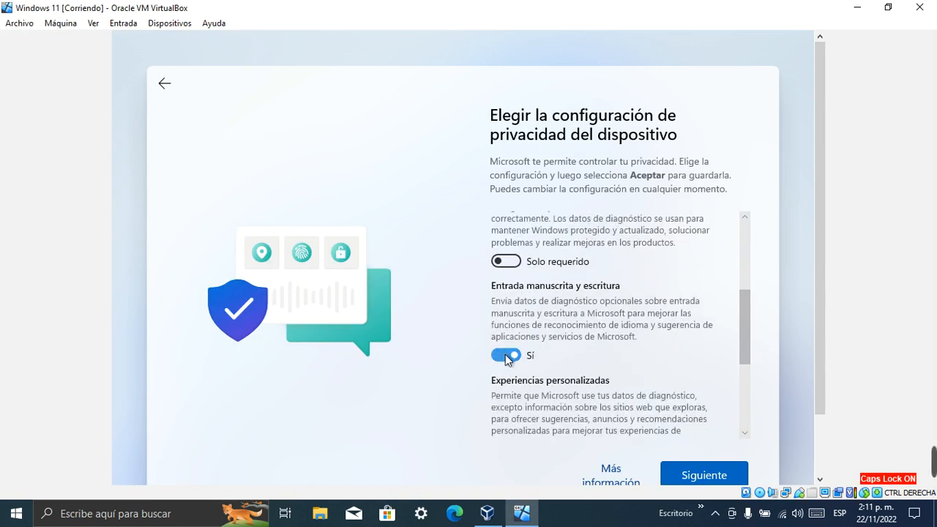
left_click(506, 355)
scroll(528, 353, "down", 4)
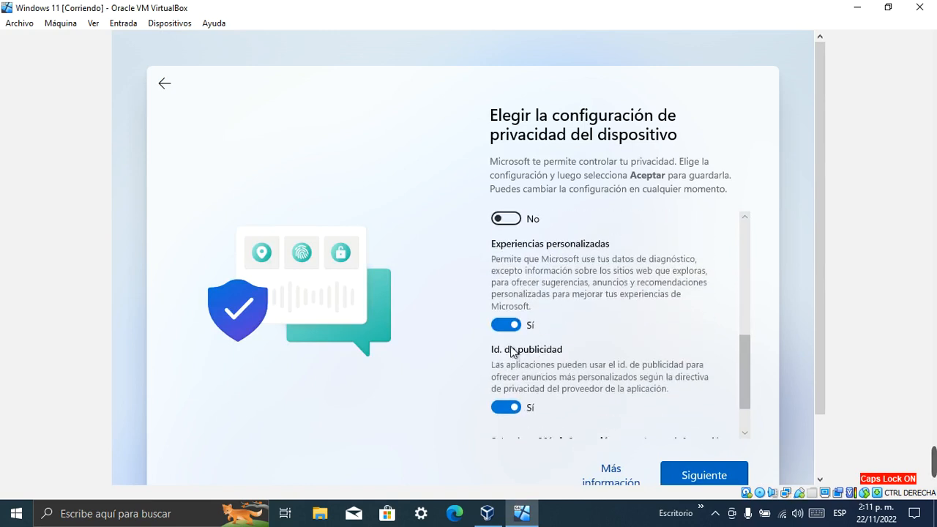
left_click(505, 325)
left_click(504, 384)
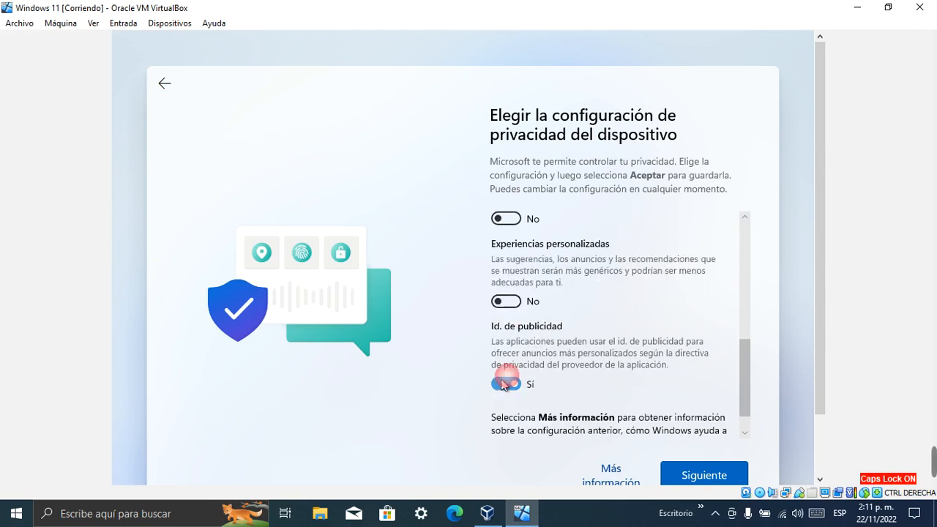
scroll(548, 346, "down", 1)
scroll(551, 349, "up", 5)
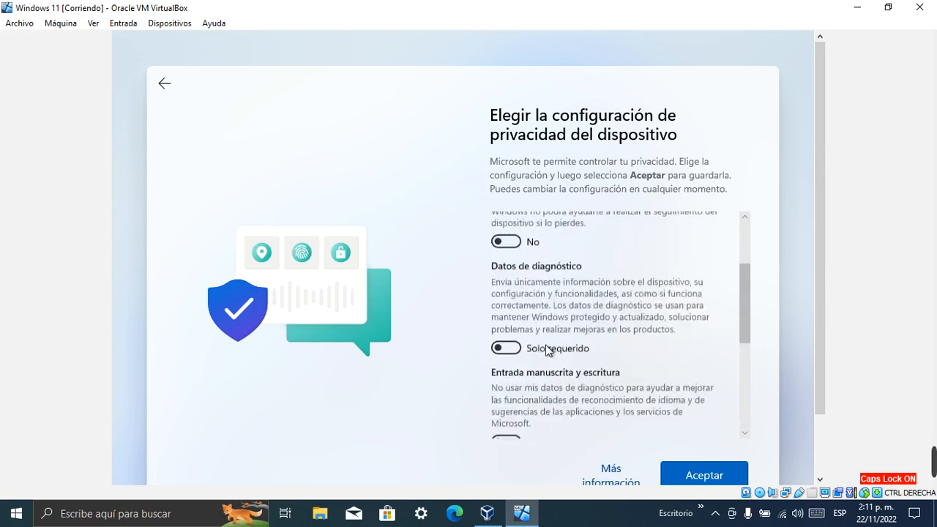
left_click(714, 477)
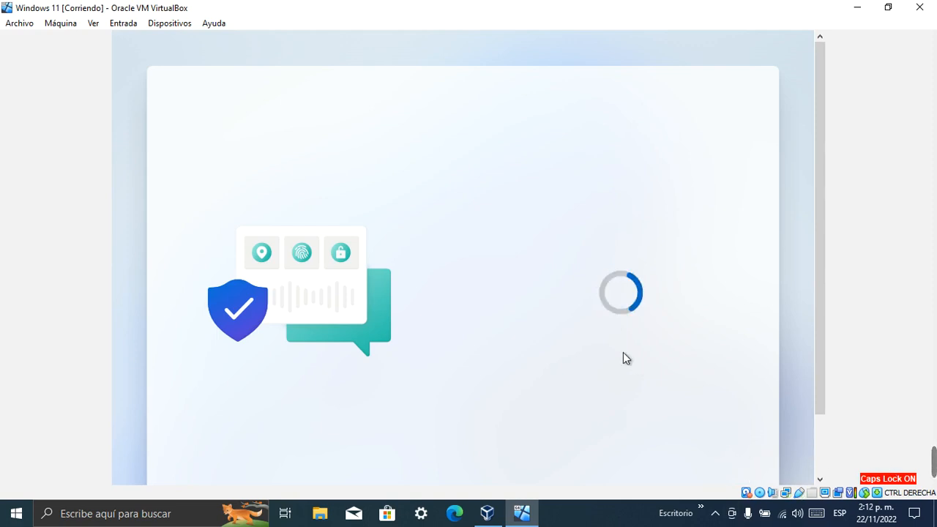
mouse_move(932, 451)
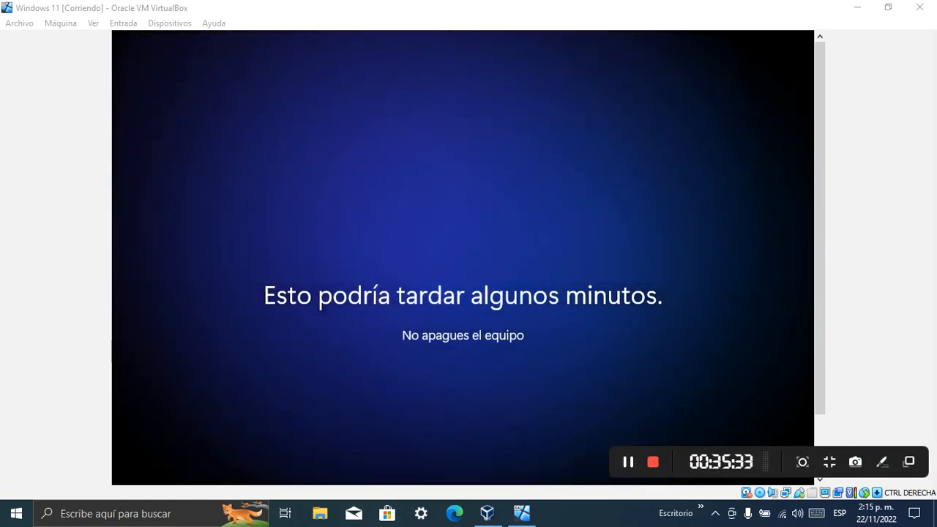
left_click(628, 462)
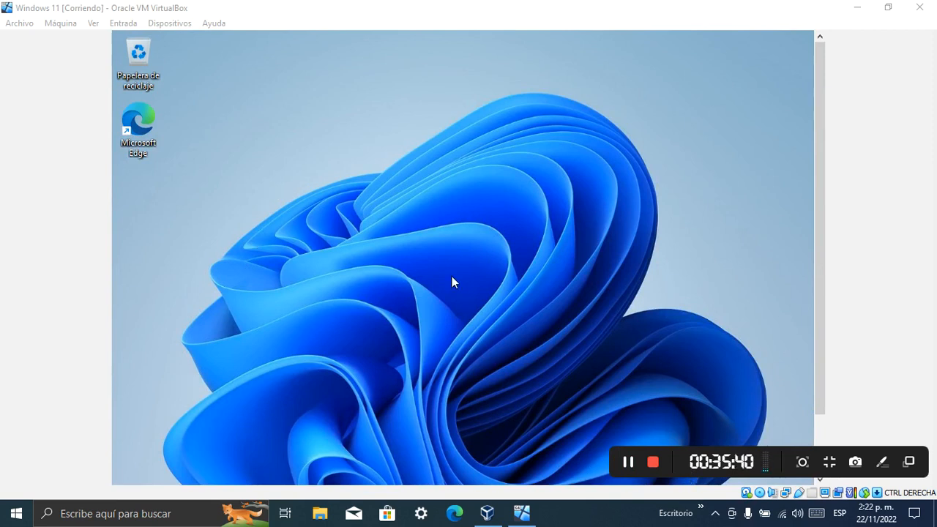
left_click(130, 76)
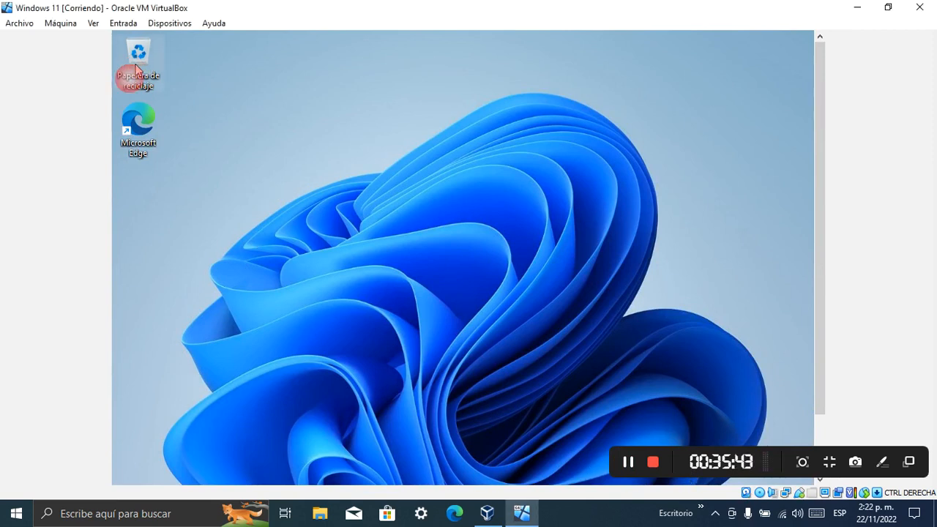
left_click(308, 265)
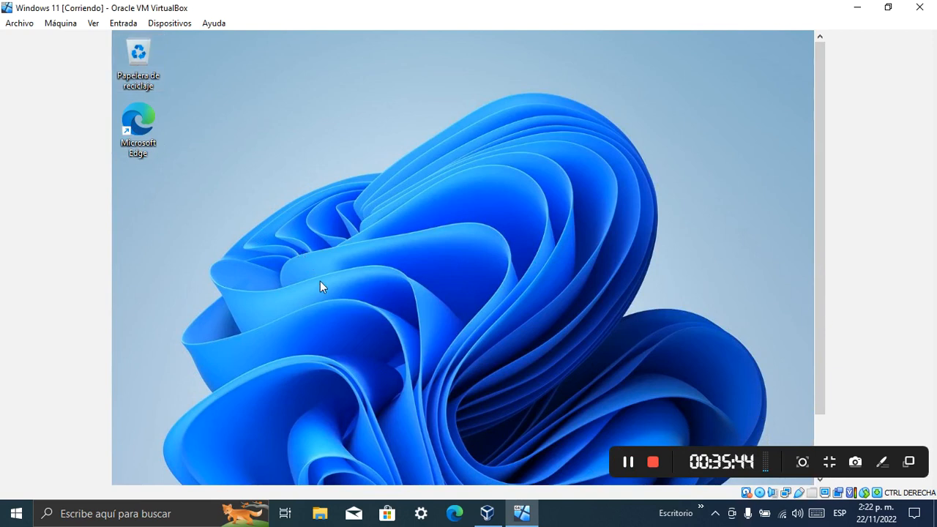
- Open Task Manager inside the Windows 11 guest and examine the processes and the CPU performance graph
scroll(832, 189, "down", 2)
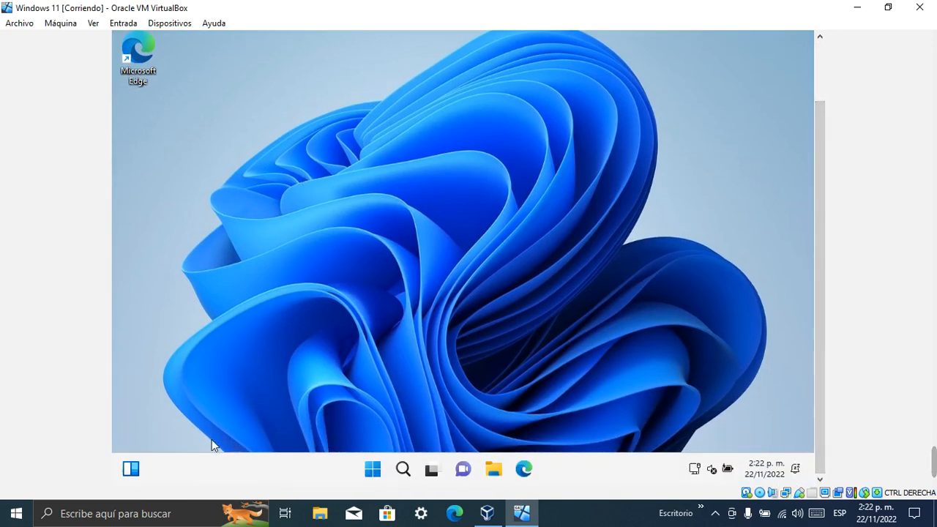
right_click(376, 470)
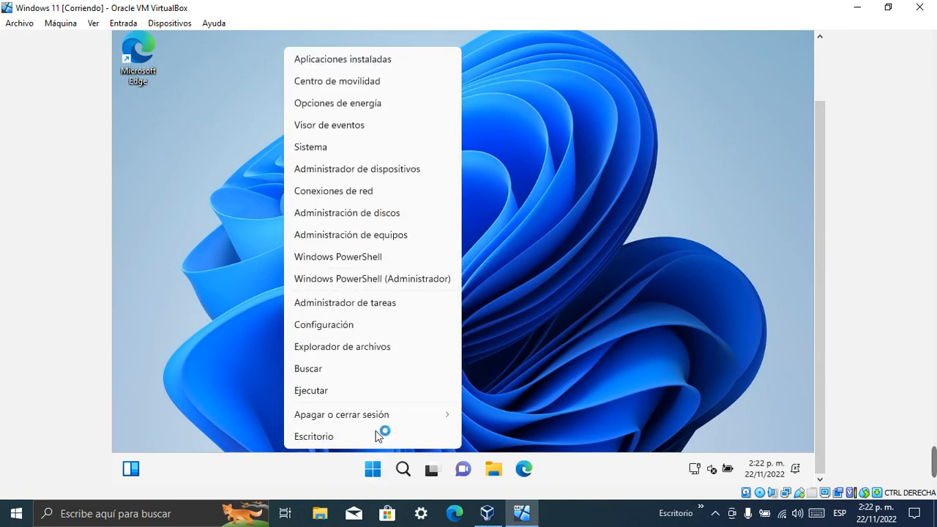
left_click(371, 311)
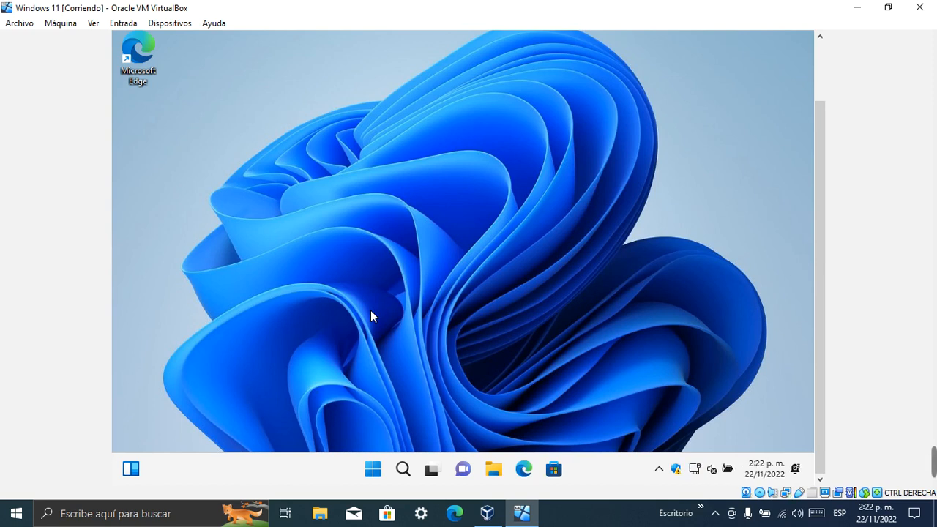
key("ctrl+shift+Escape")
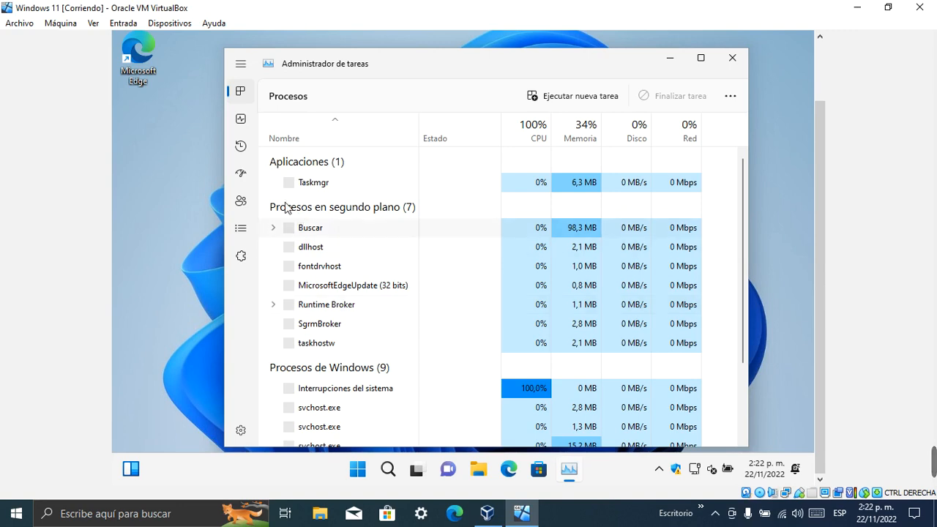
left_click(242, 120)
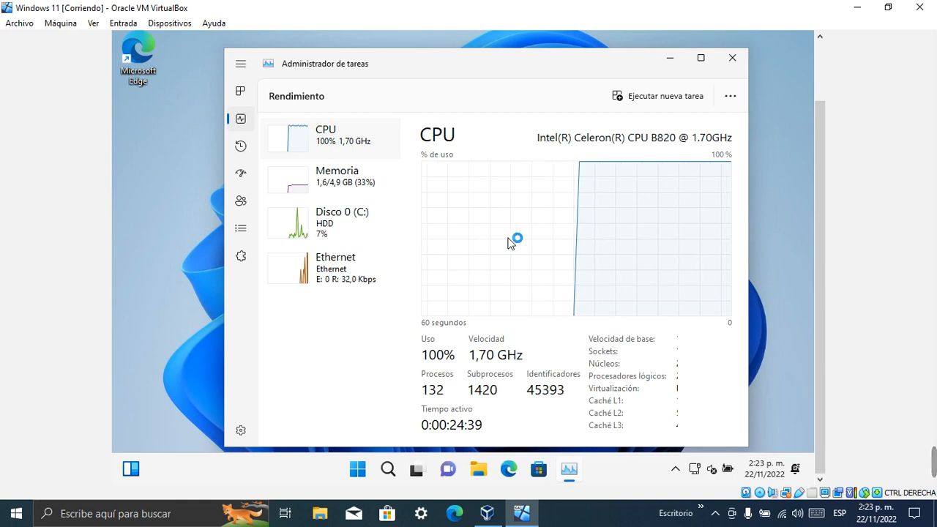
mouse_move(936, 478)
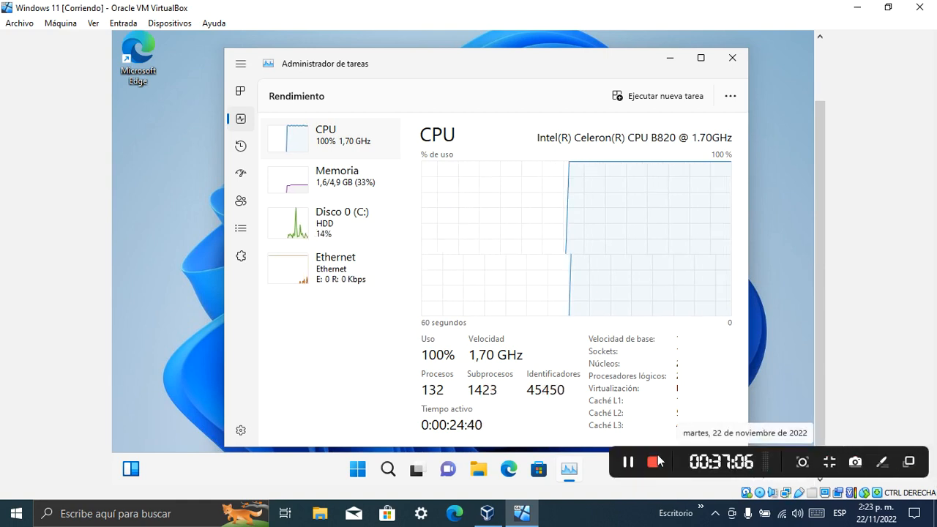